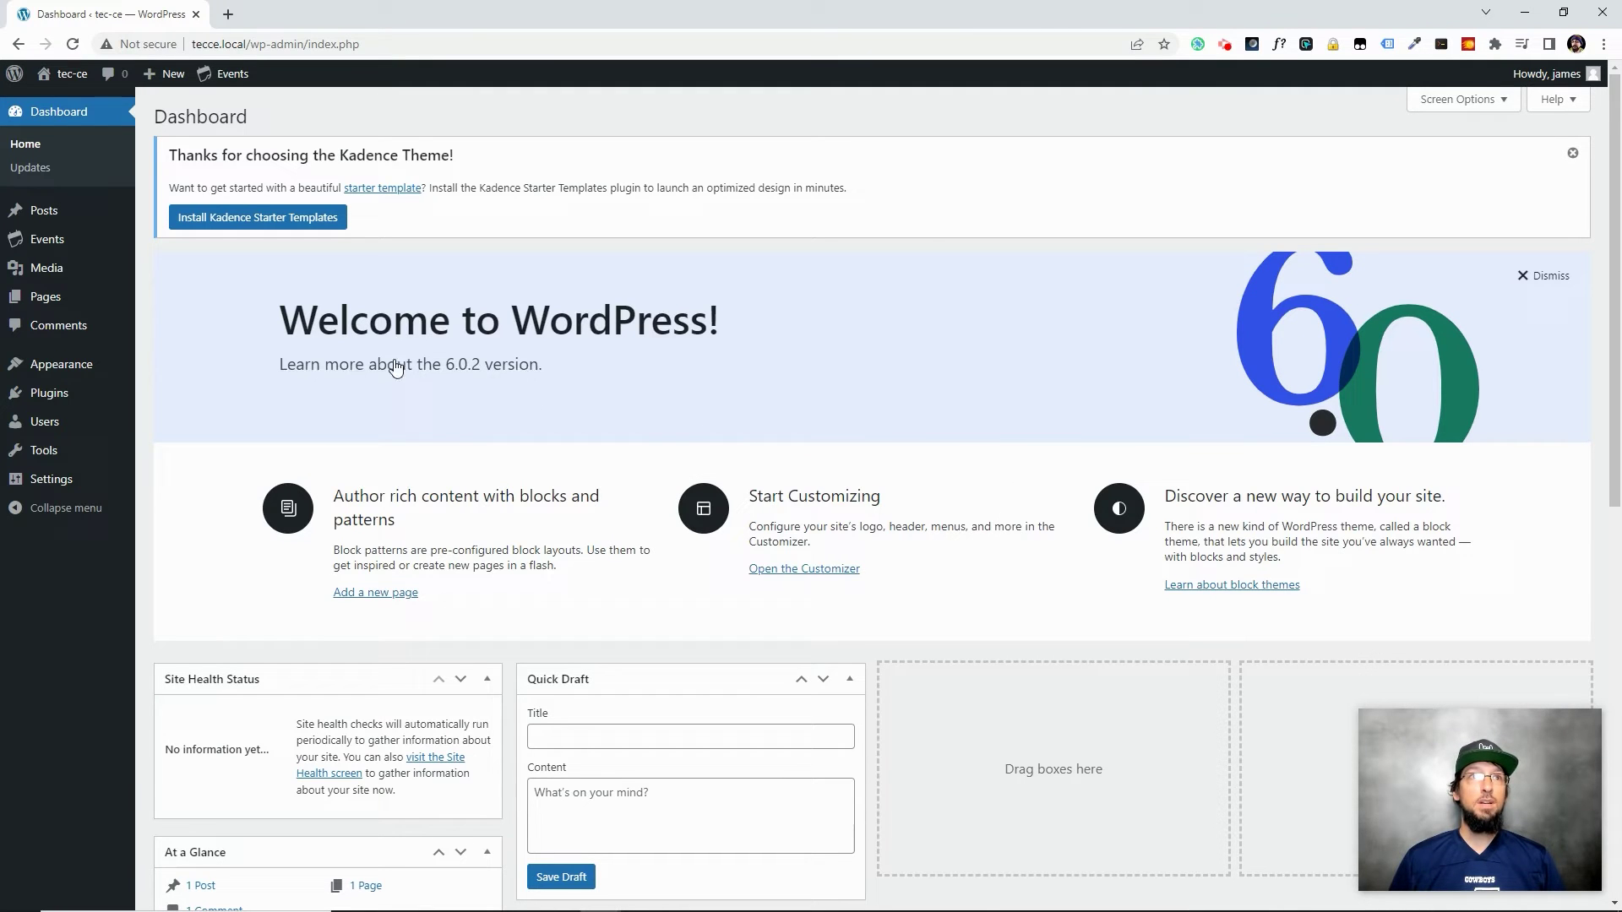
Open Installed Plugins to confirm The Events Calendar and Community Events are active
{"action": "left_click", "coordinate": [59, 393]}
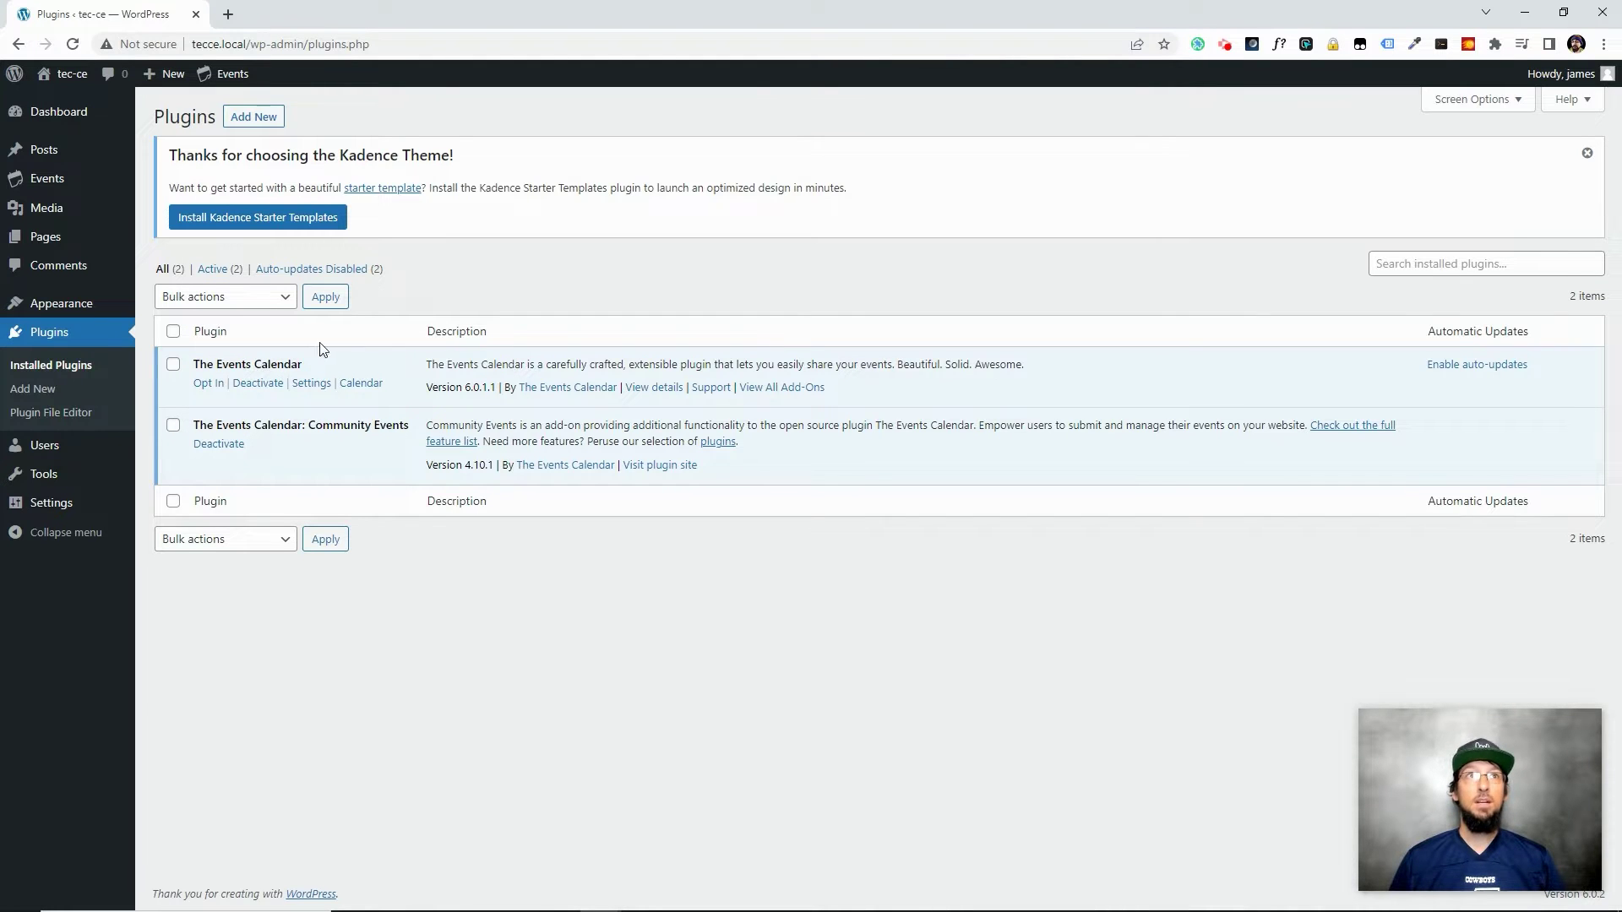
{"action": "left_click_drag", "start_coordinate": [310, 155], "coordinate": [433, 152]}
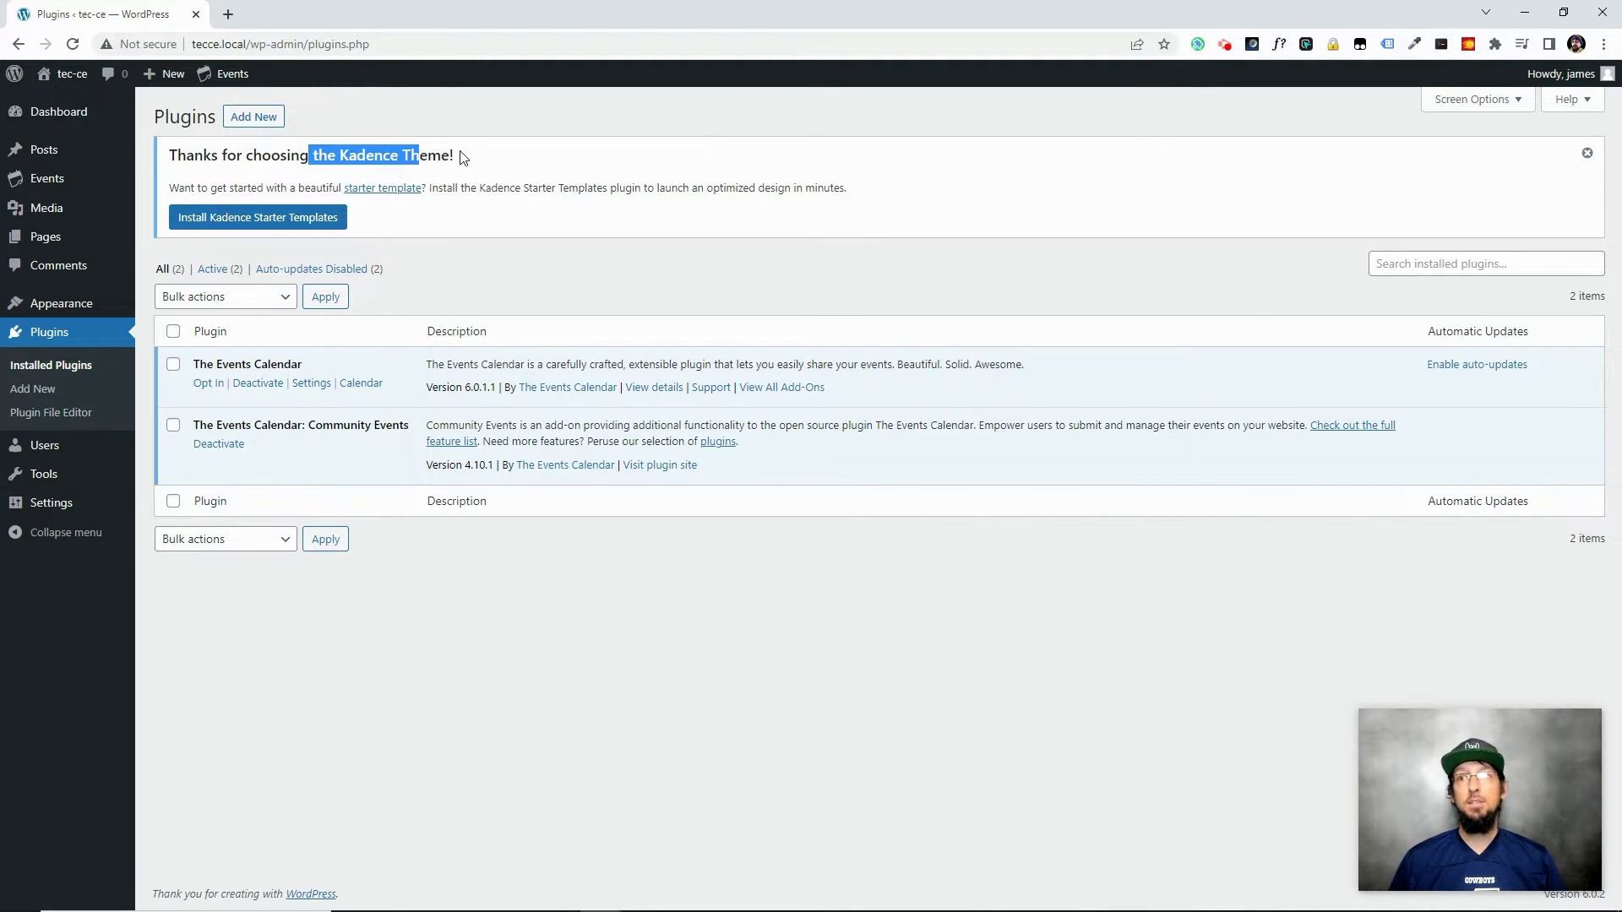
{"action": "left_click", "coordinate": [465, 158]}
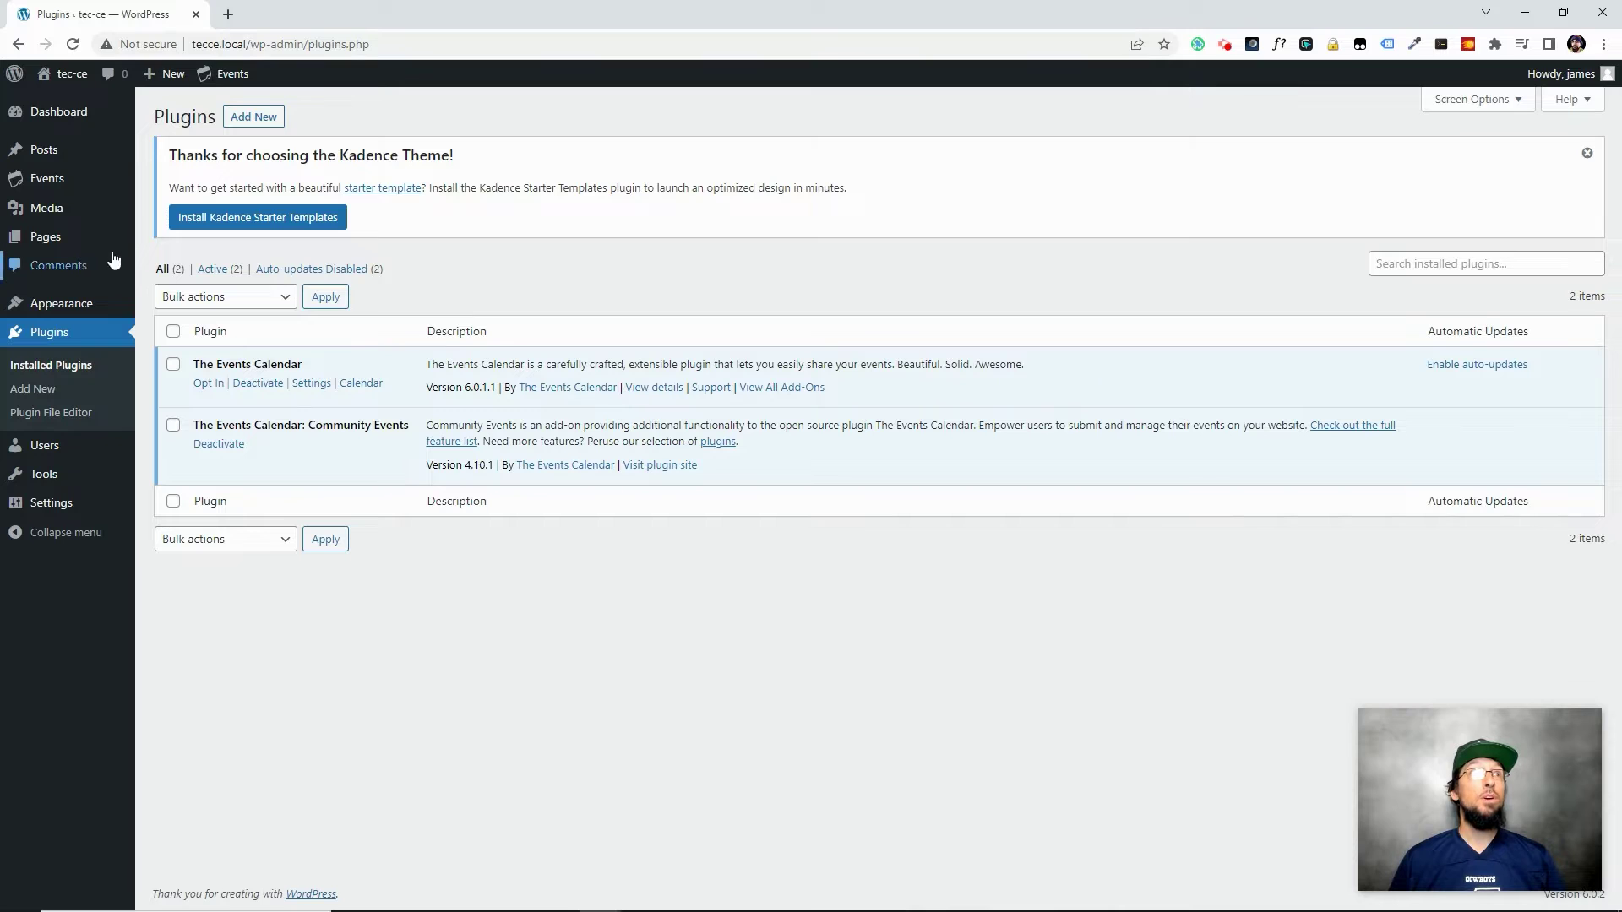
{"action": "mouse_move", "coordinate": [230, 85]}
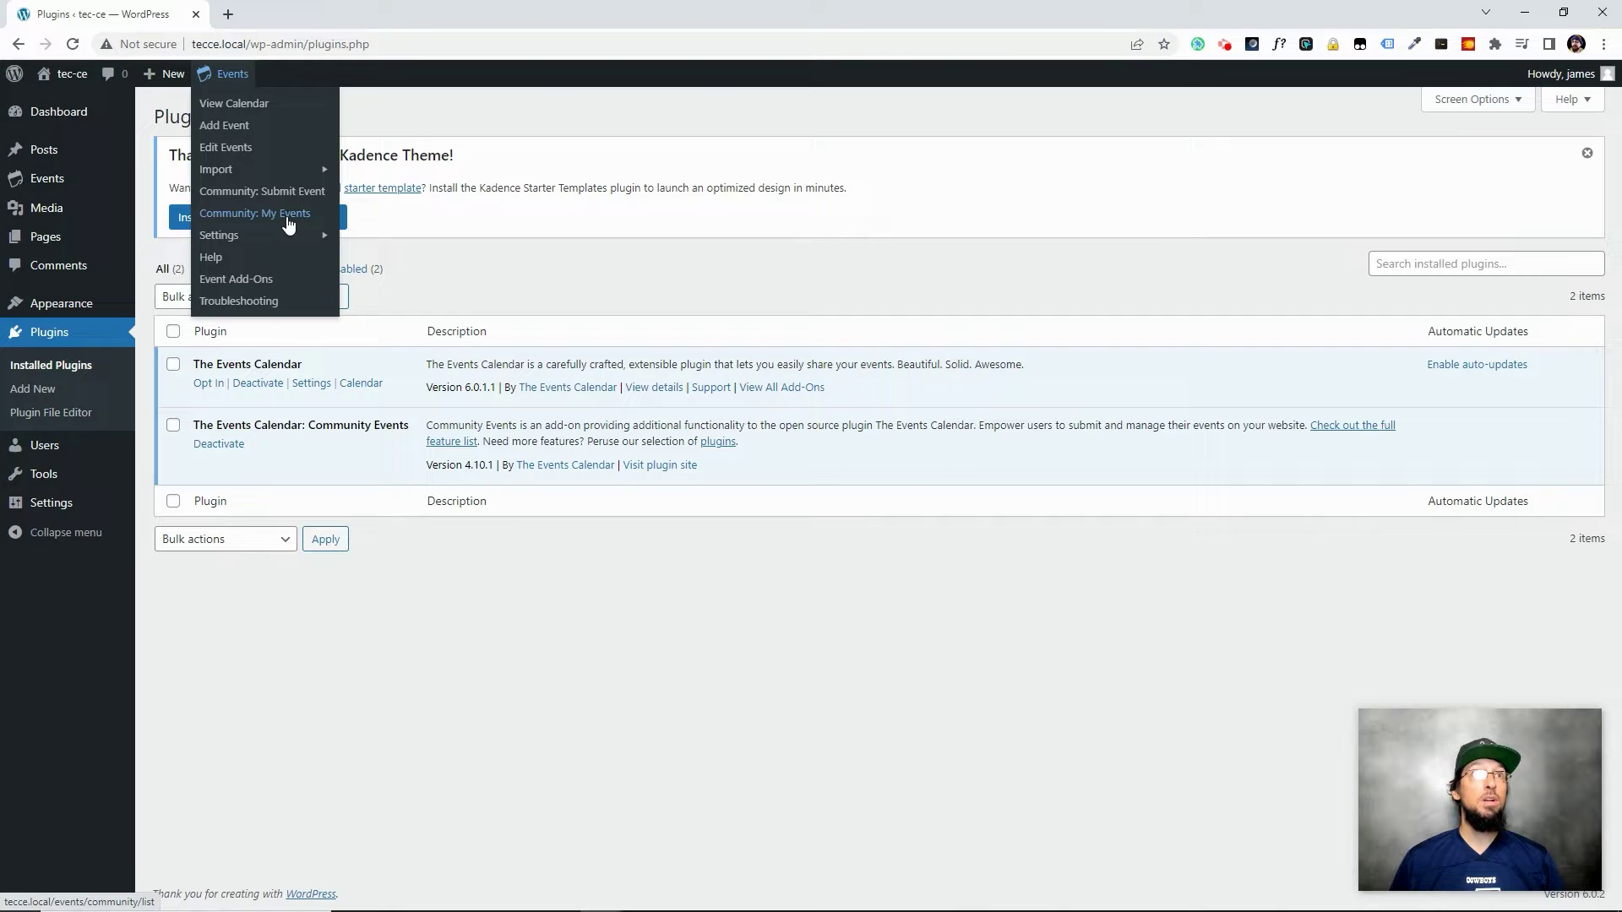
Open the front-end Community Events Add New Event form and select its web address
{"action": "left_click", "coordinate": [49, 241]}
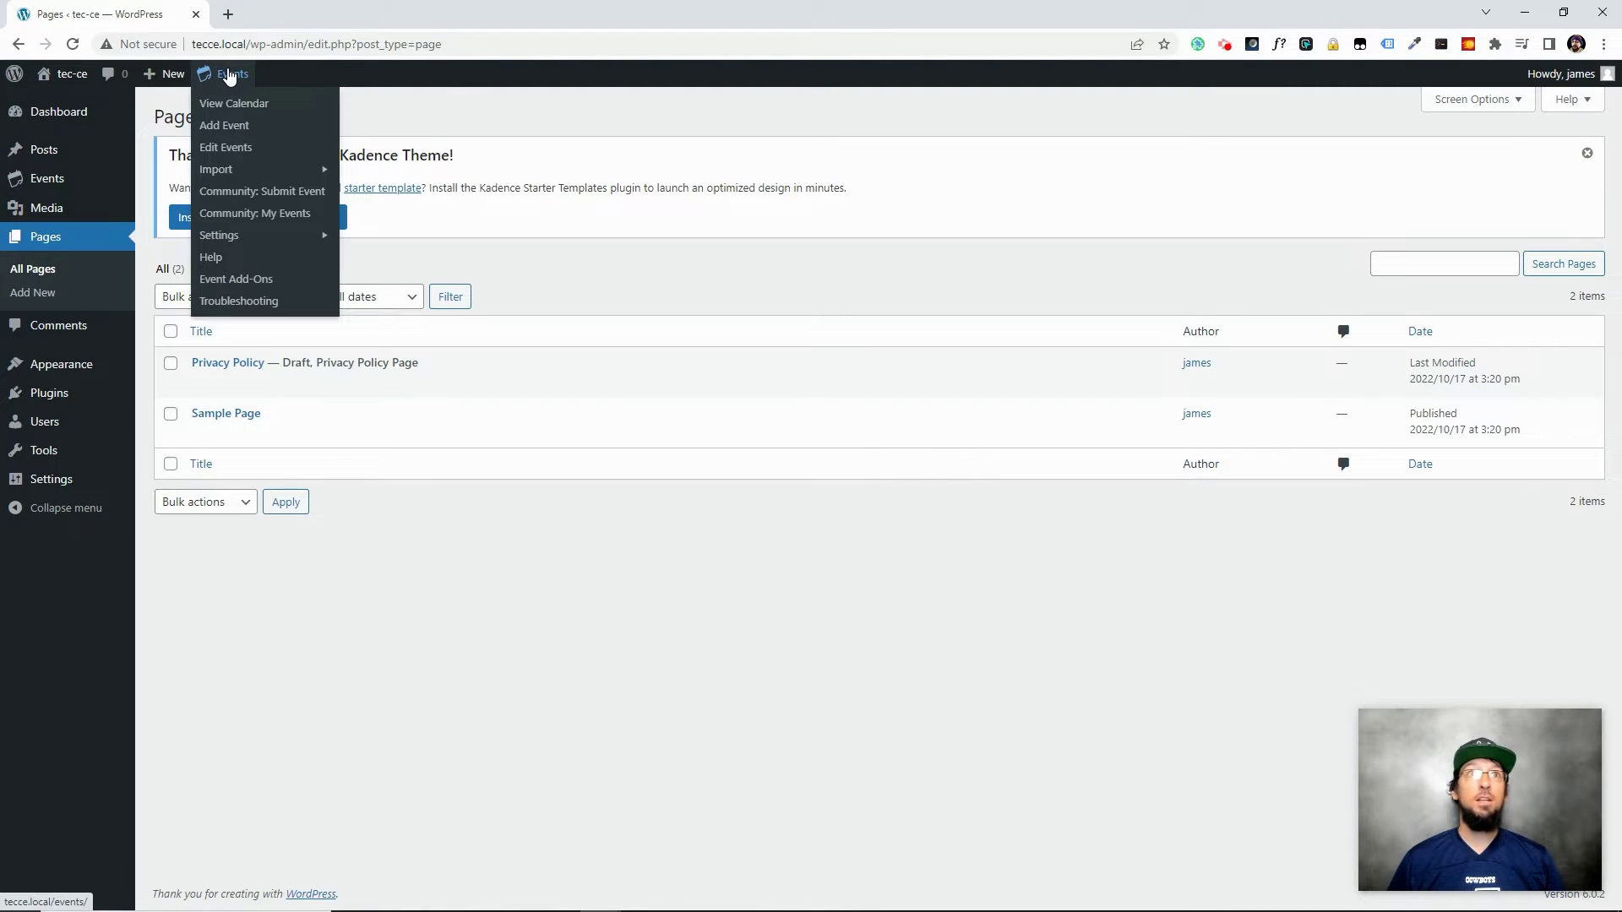
{"action": "left_click", "coordinate": [243, 197]}
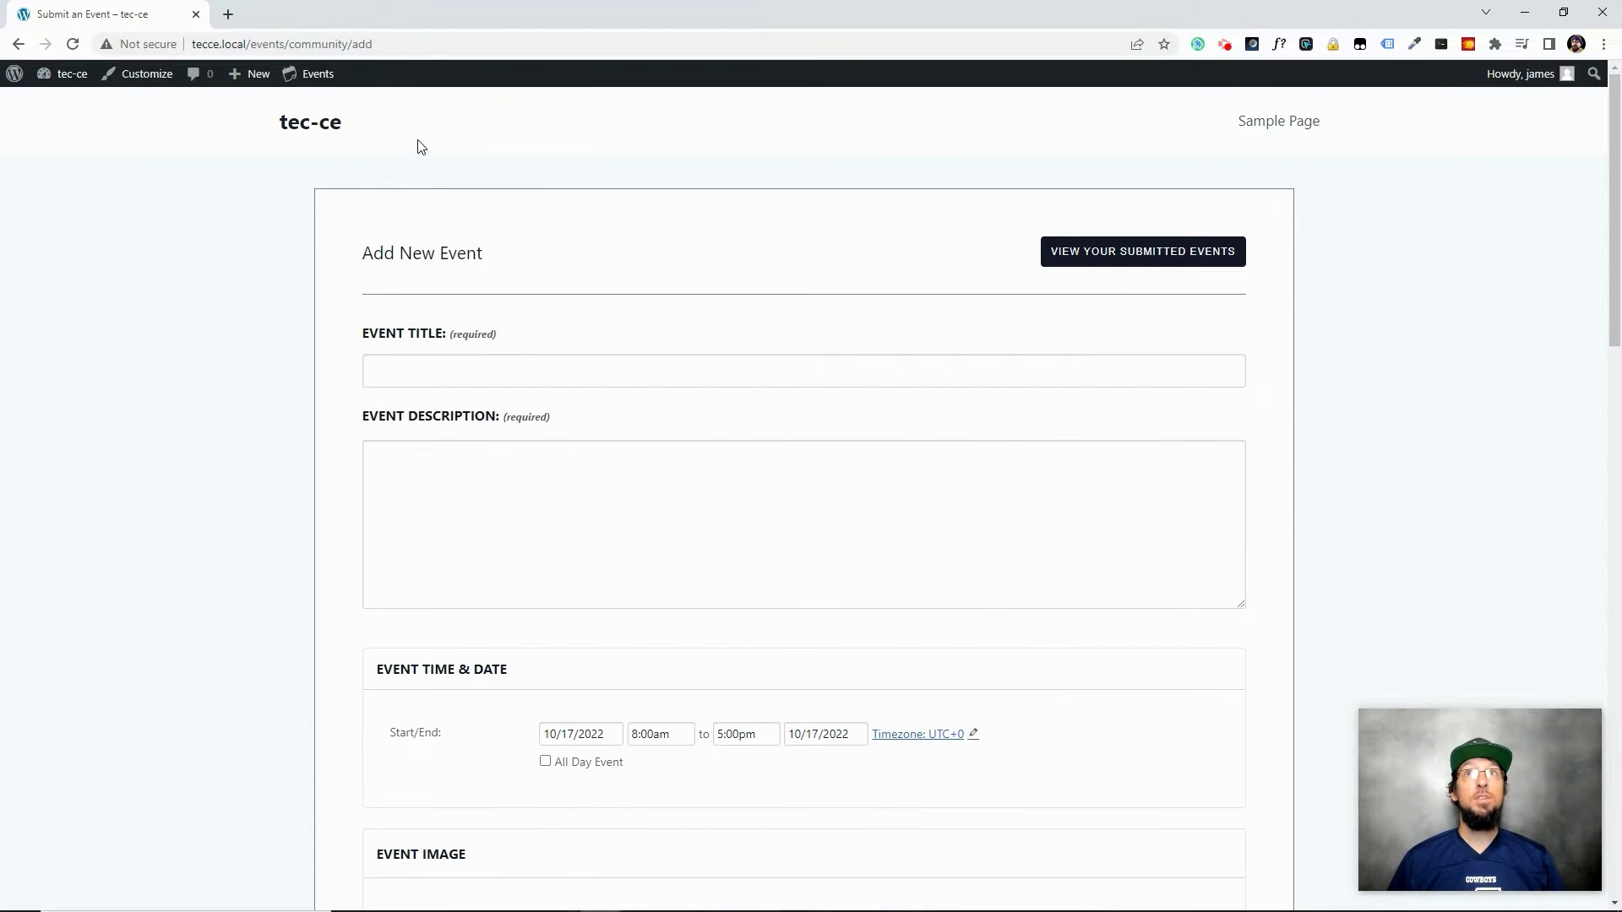
{"action": "left_click", "coordinate": [368, 47]}
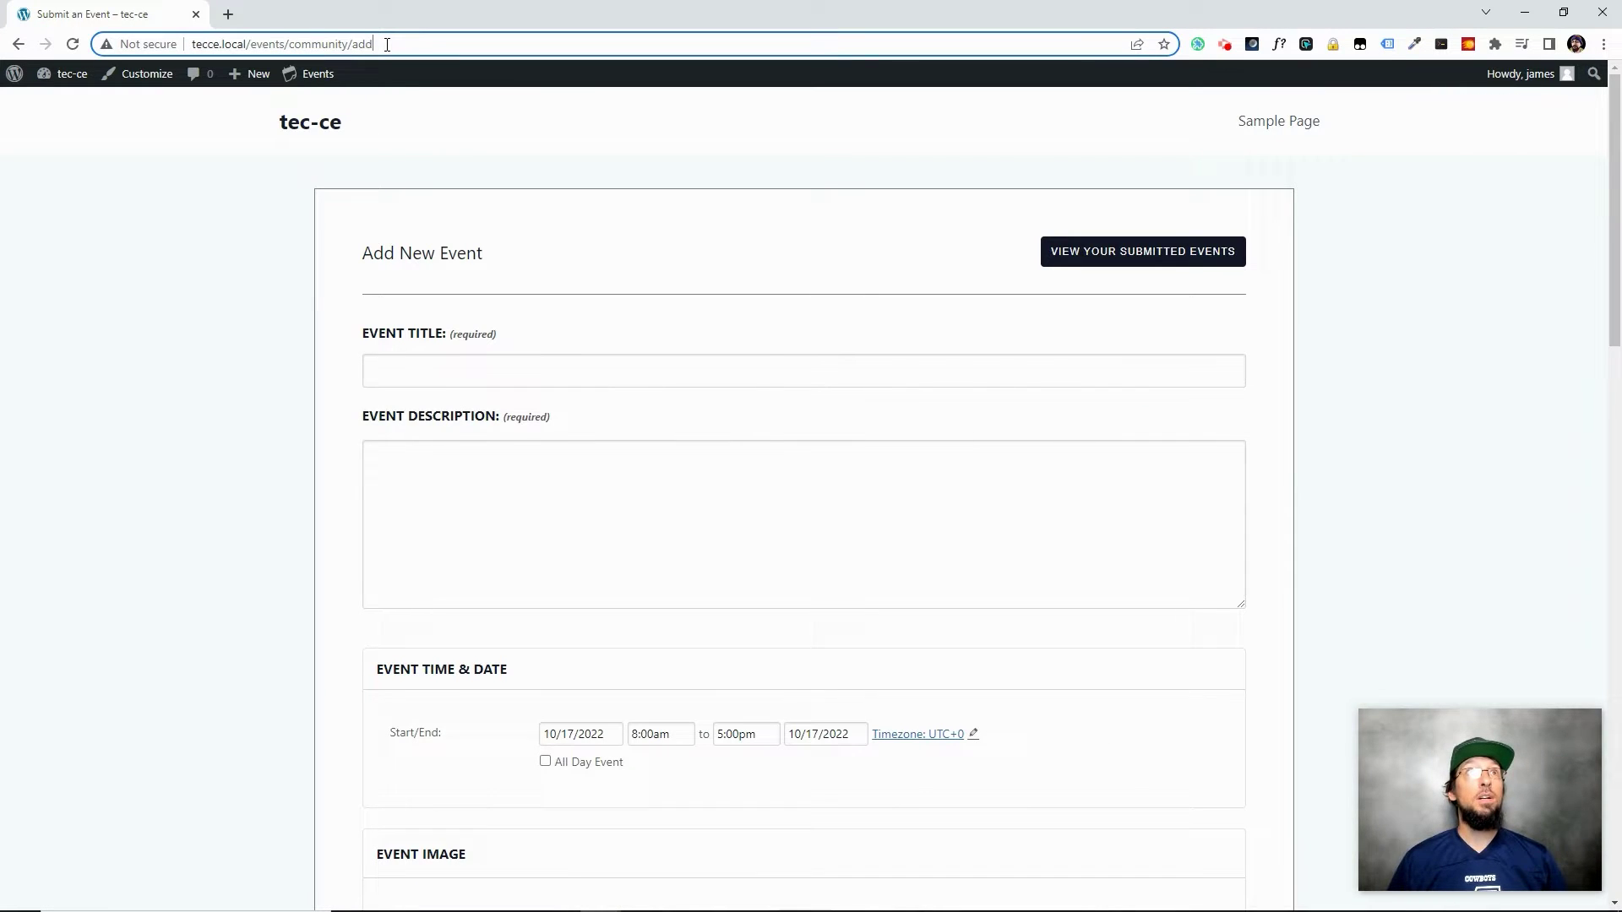
Create a new menu named 'Main Menu' assigned to the Primary location
{"action": "left_click", "coordinate": [65, 78]}
{"action": "mouse_move", "coordinate": [17, 363]}
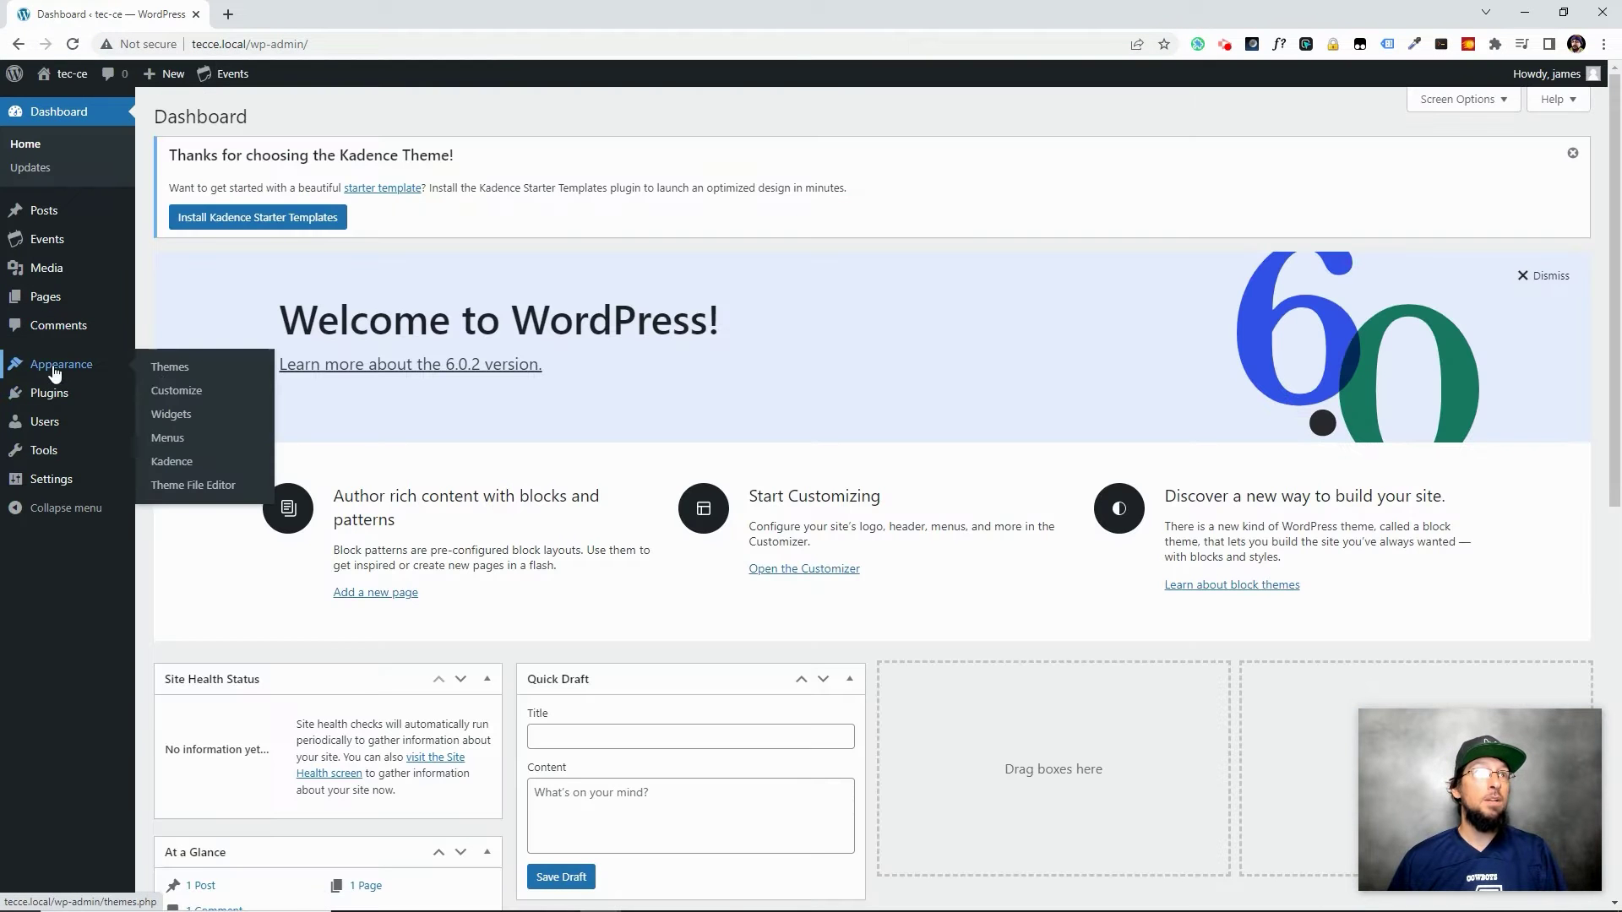
{"action": "left_click", "coordinate": [179, 439]}
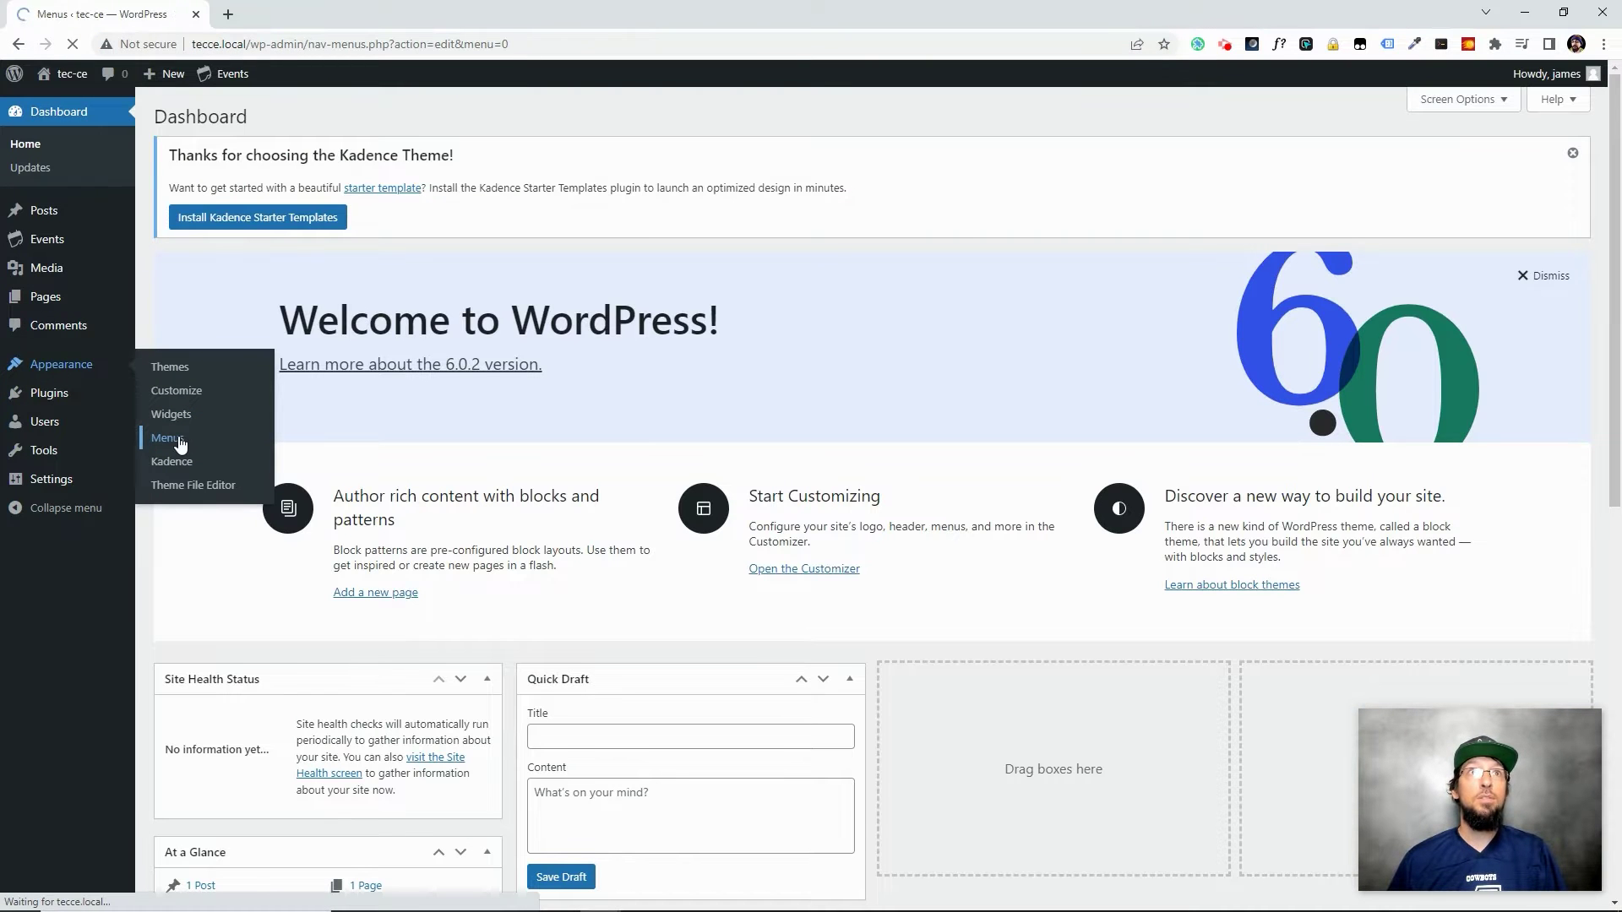
{"action": "left_click", "coordinate": [211, 634]}
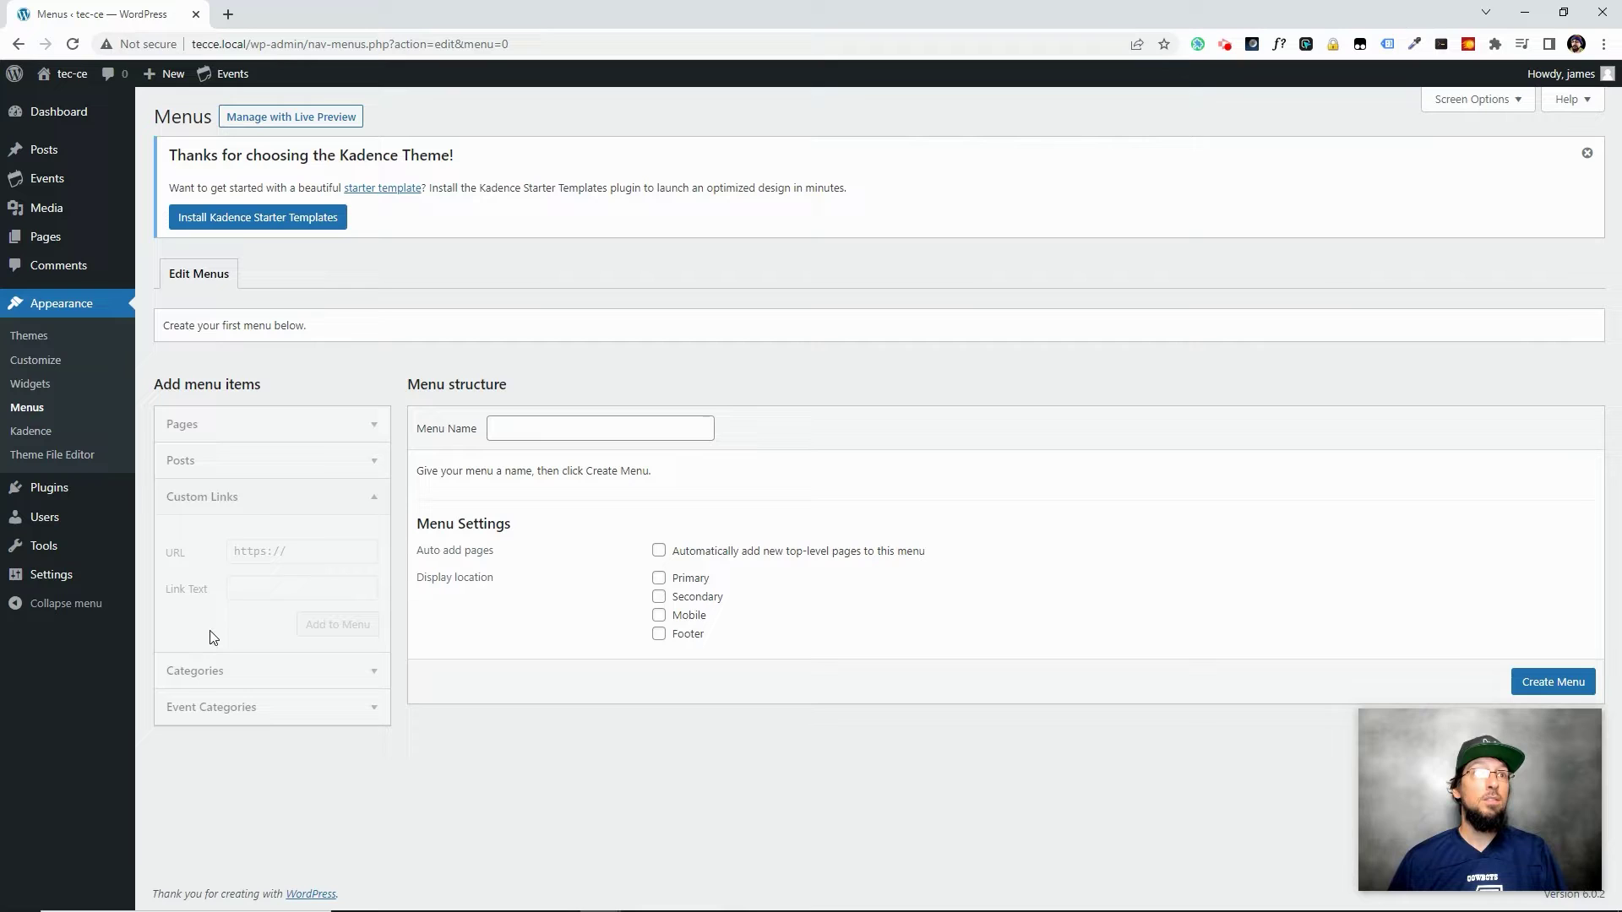
{"action": "left_click", "coordinate": [564, 434]}
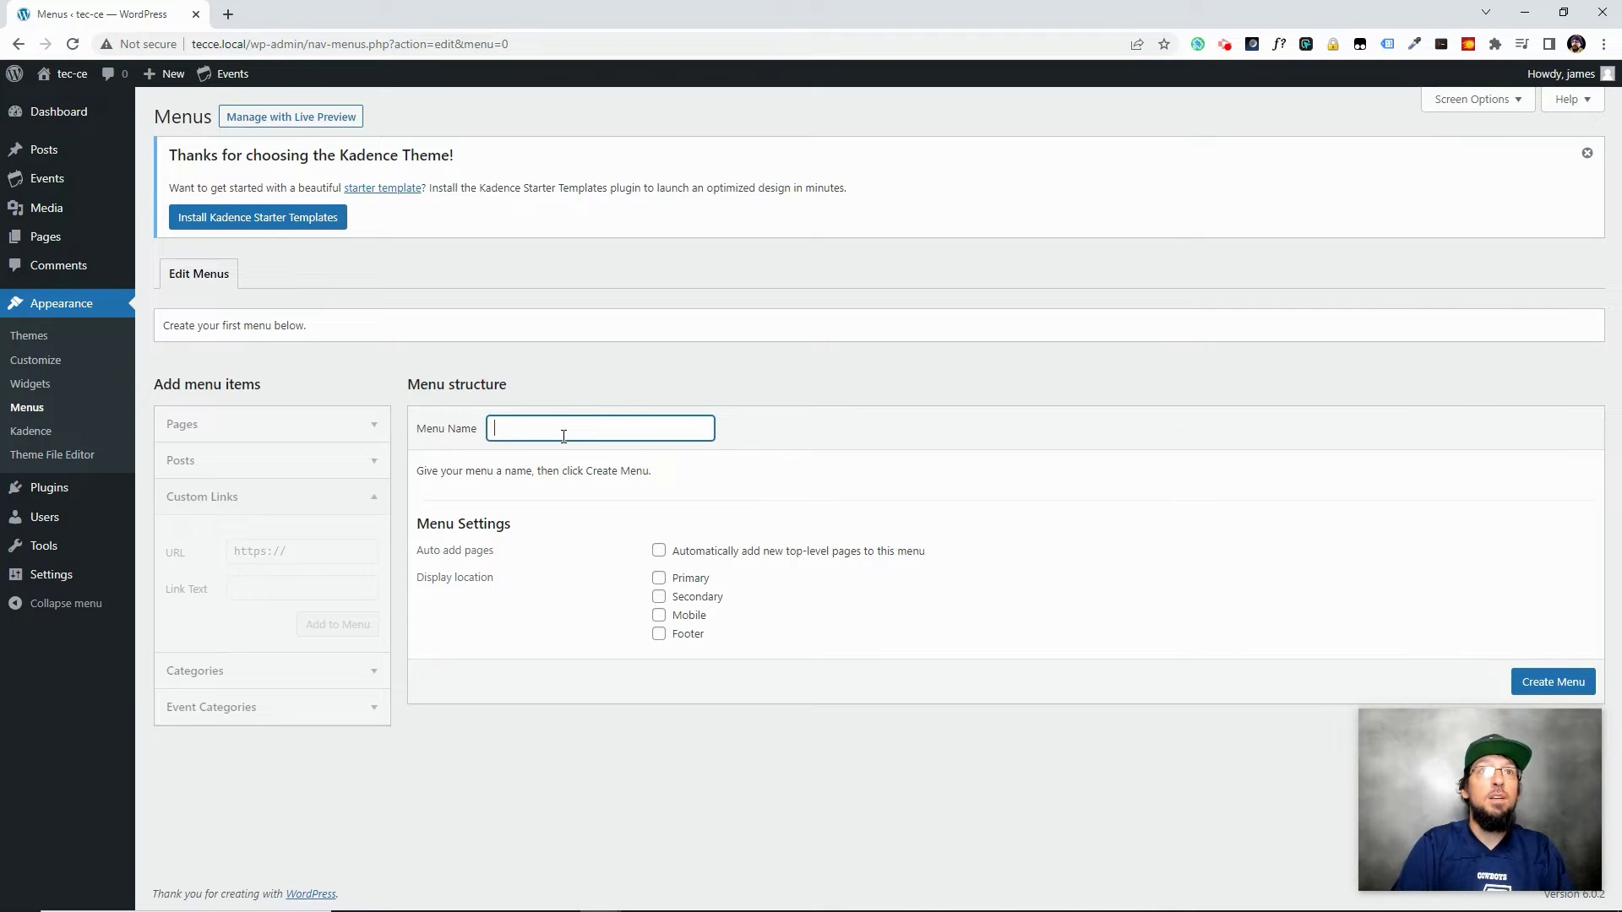
{"action": "type", "text": "Main Menu"}
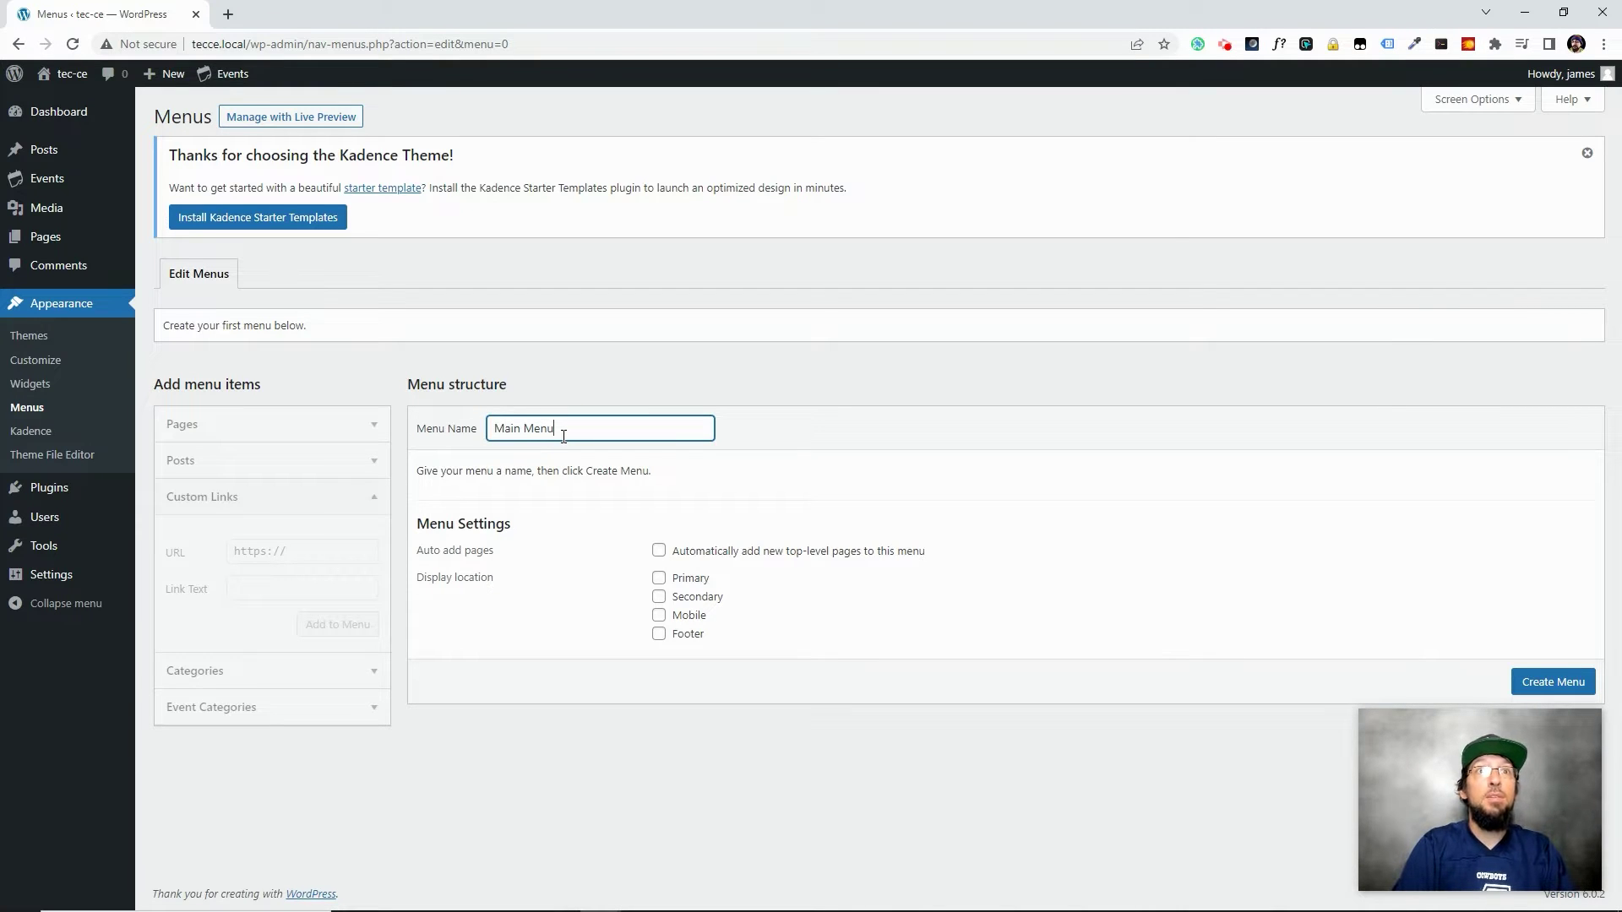
{"action": "left_click", "coordinate": [660, 578]}
{"action": "left_click", "coordinate": [1541, 689]}
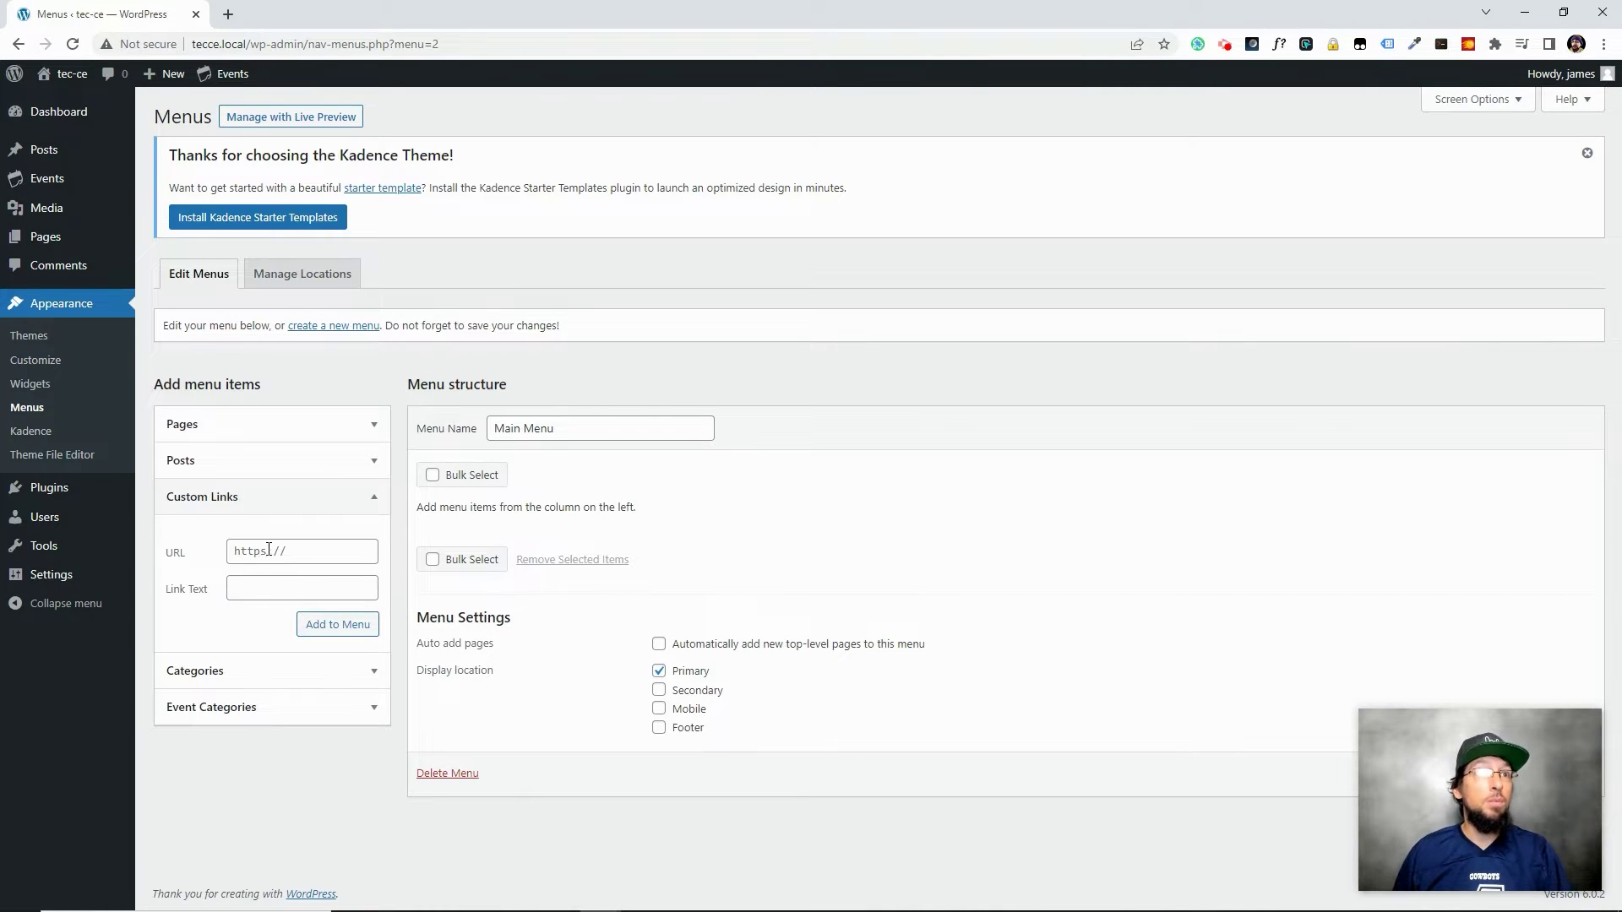
Add a 'Submit an Event!' custom link to the submission form URL and save the menu
{"action": "left_click", "coordinate": [271, 551]}
{"action": "key", "text": "ctrl+v"}
{"action": "left_click", "coordinate": [266, 588]}
{"action": "type", "text": "Subit inEvent!"}
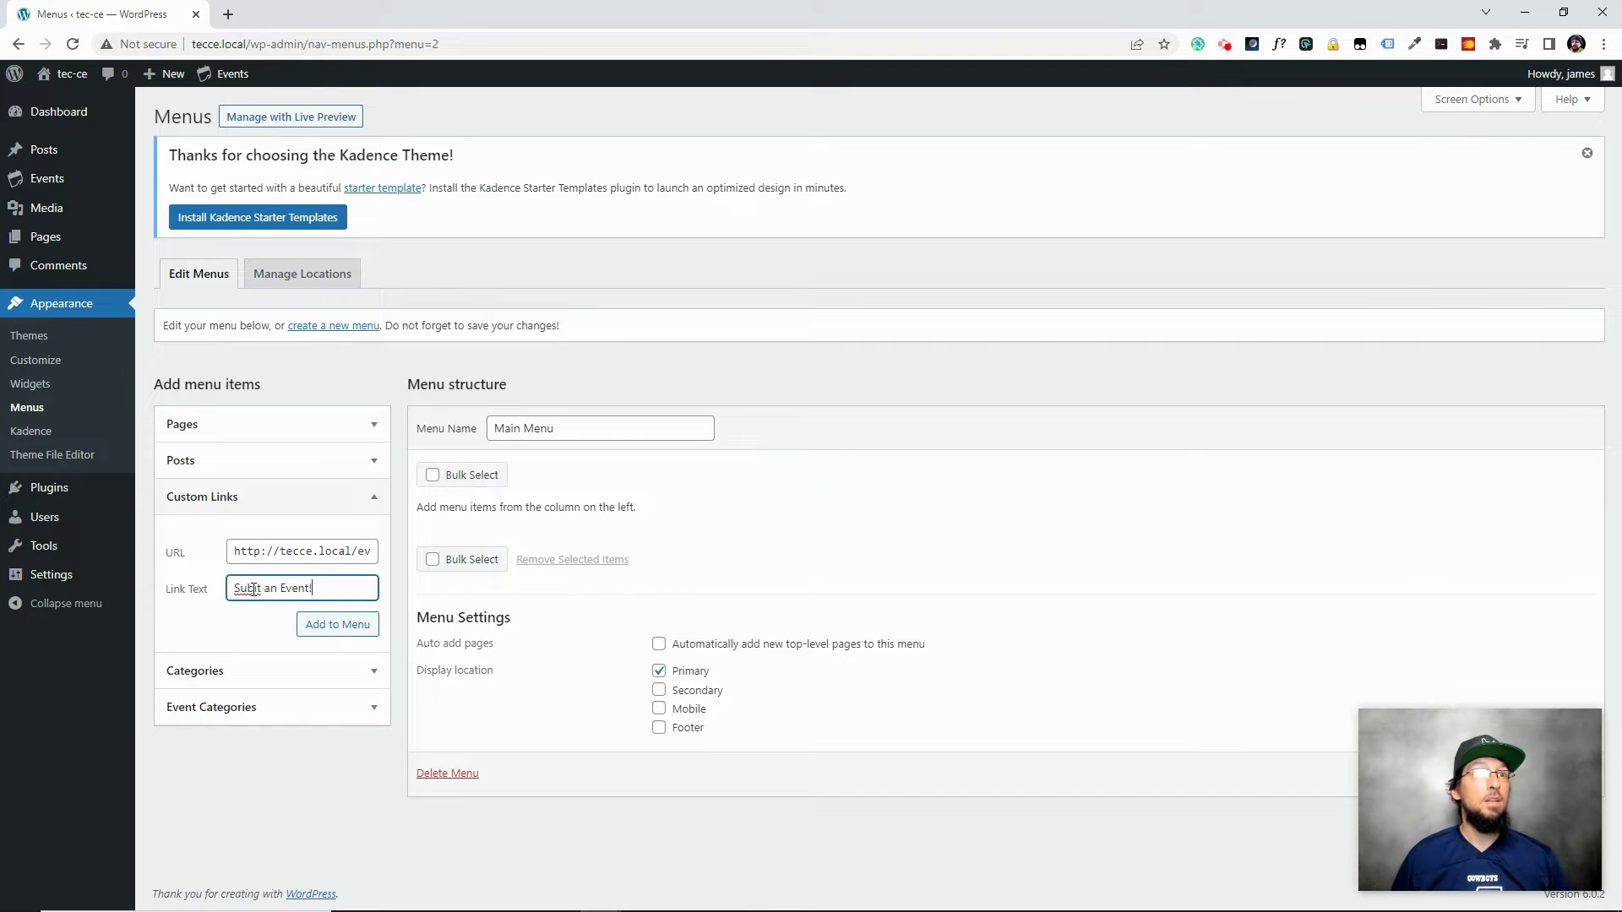
{"action": "left_click", "coordinate": [253, 589]}
{"action": "type", "text": "m"}
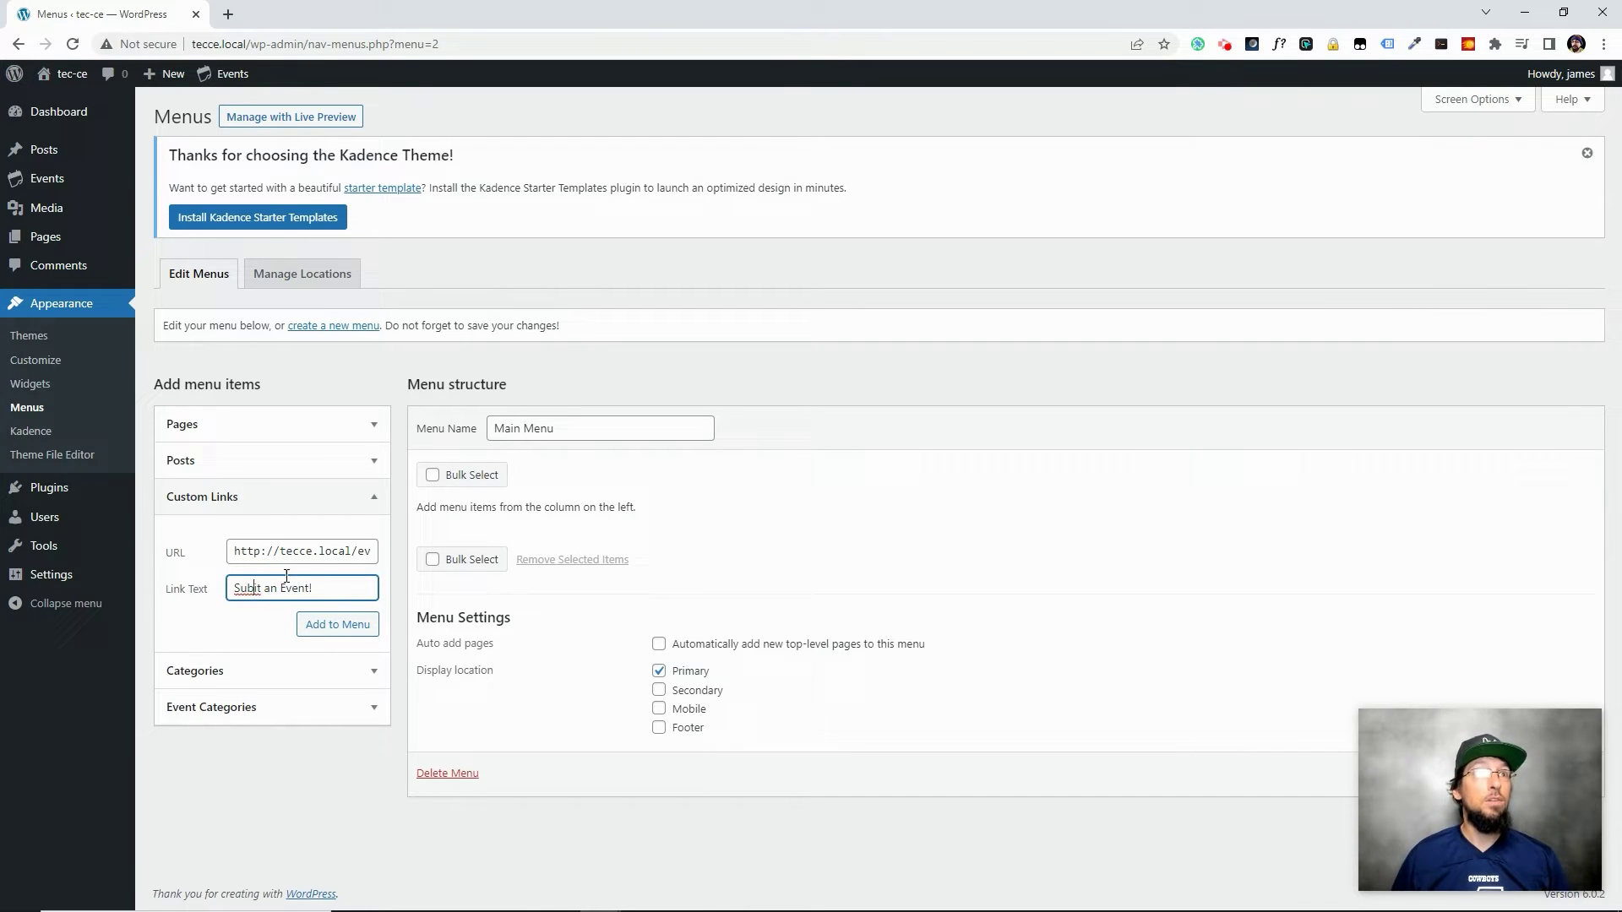
{"action": "left_click", "coordinate": [338, 625]}
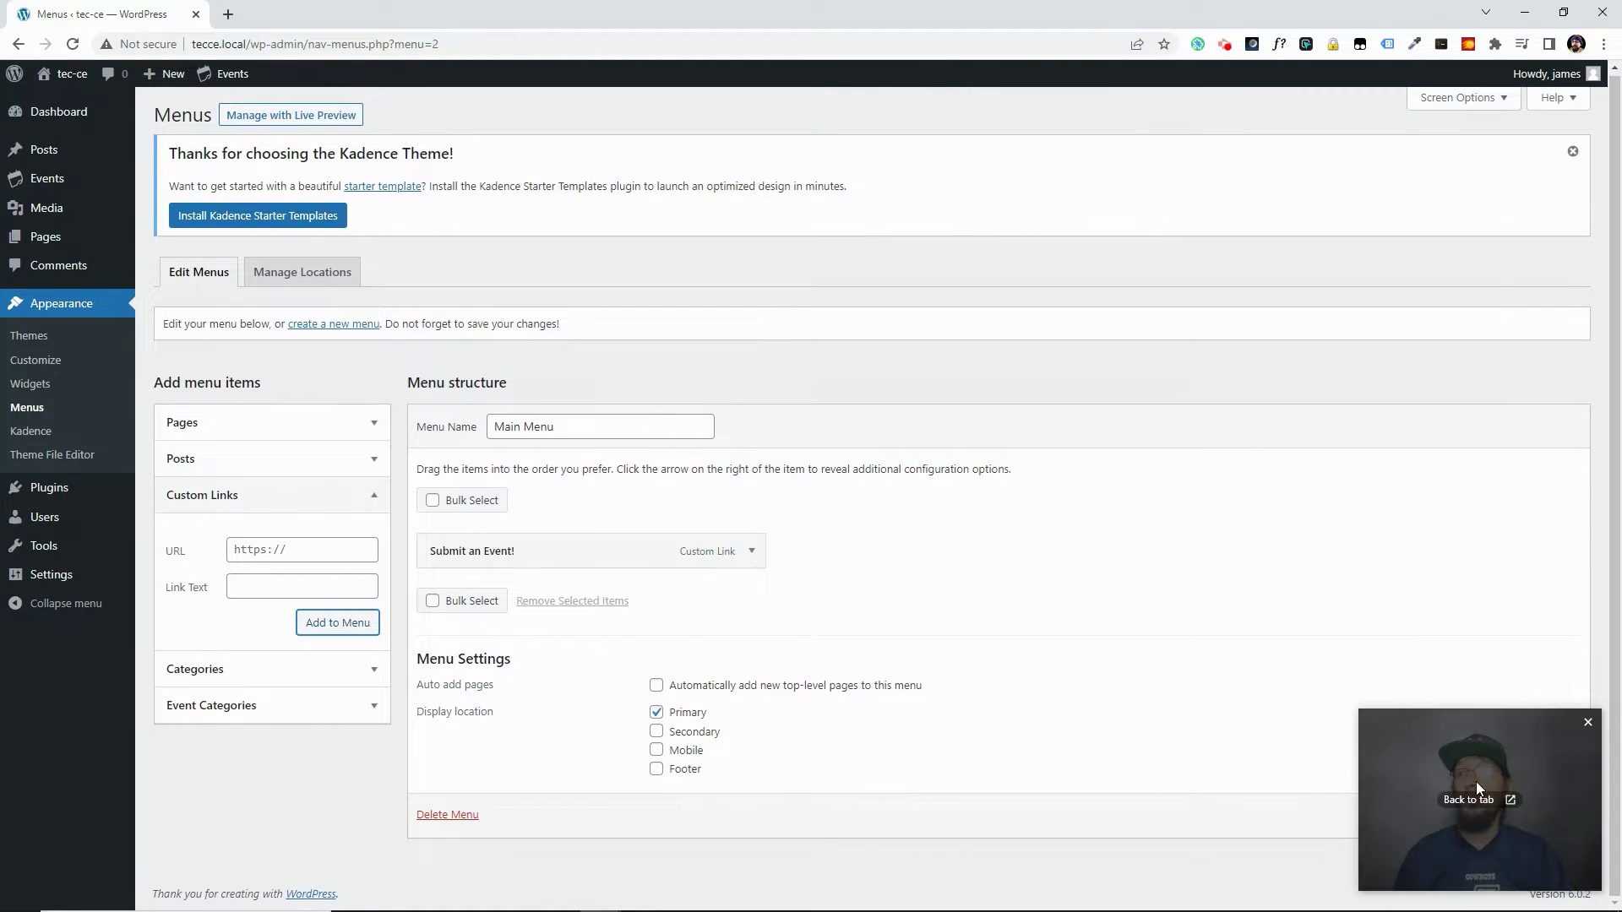
{"action": "left_click", "coordinate": [1535, 818]}
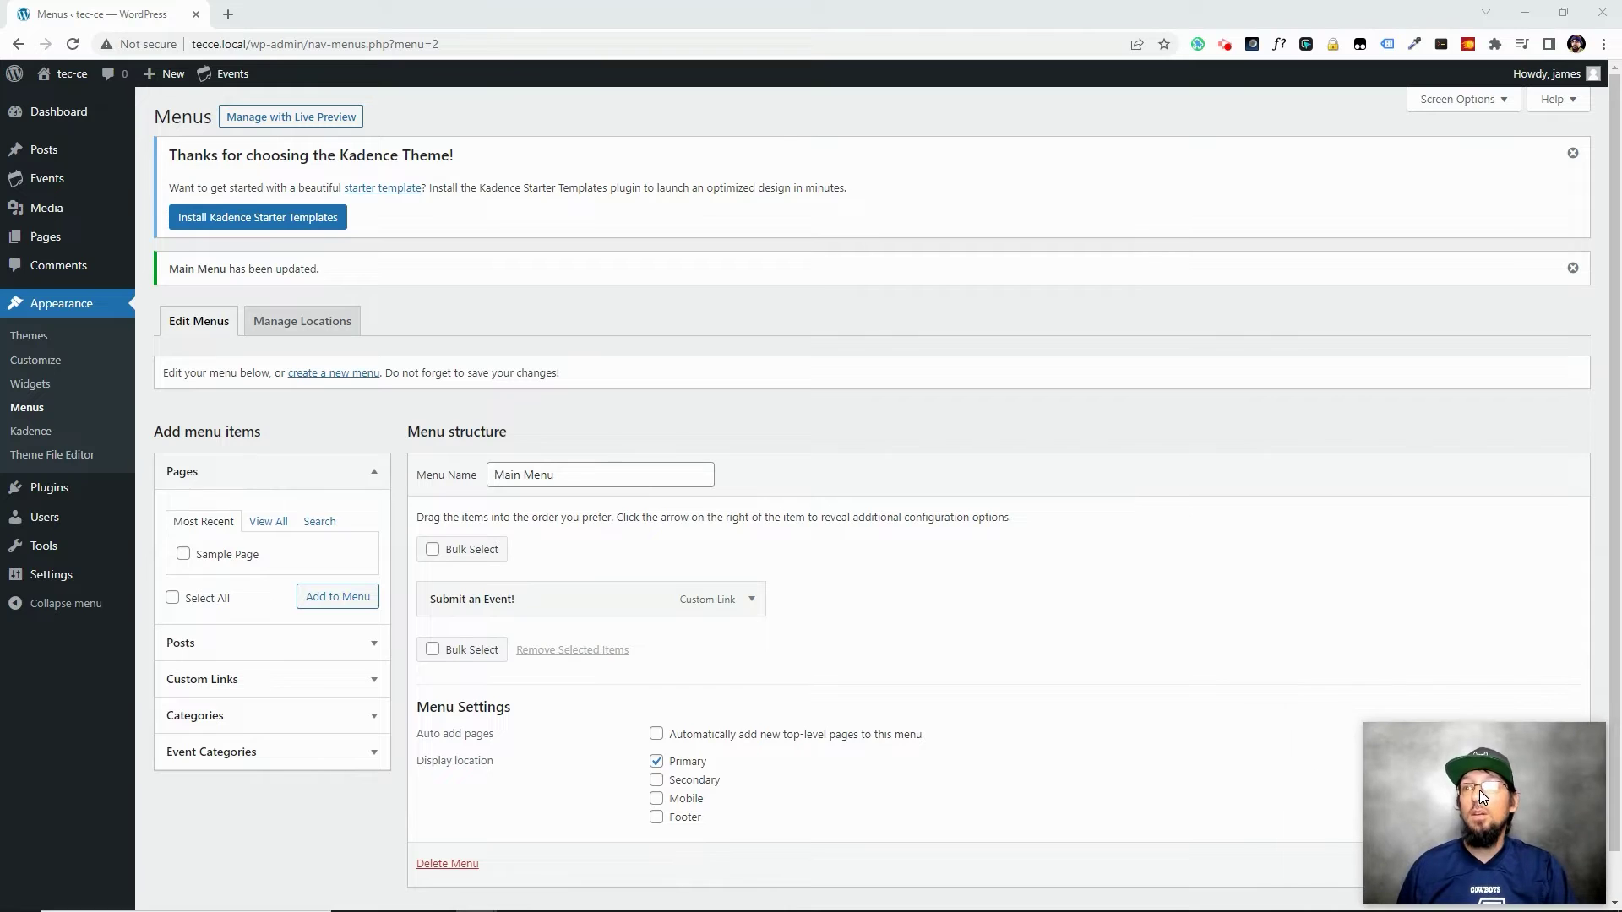
Visit the live site and follow the header's 'Submit an Event!' link to the form
{"action": "mouse_move", "coordinate": [57, 84]}
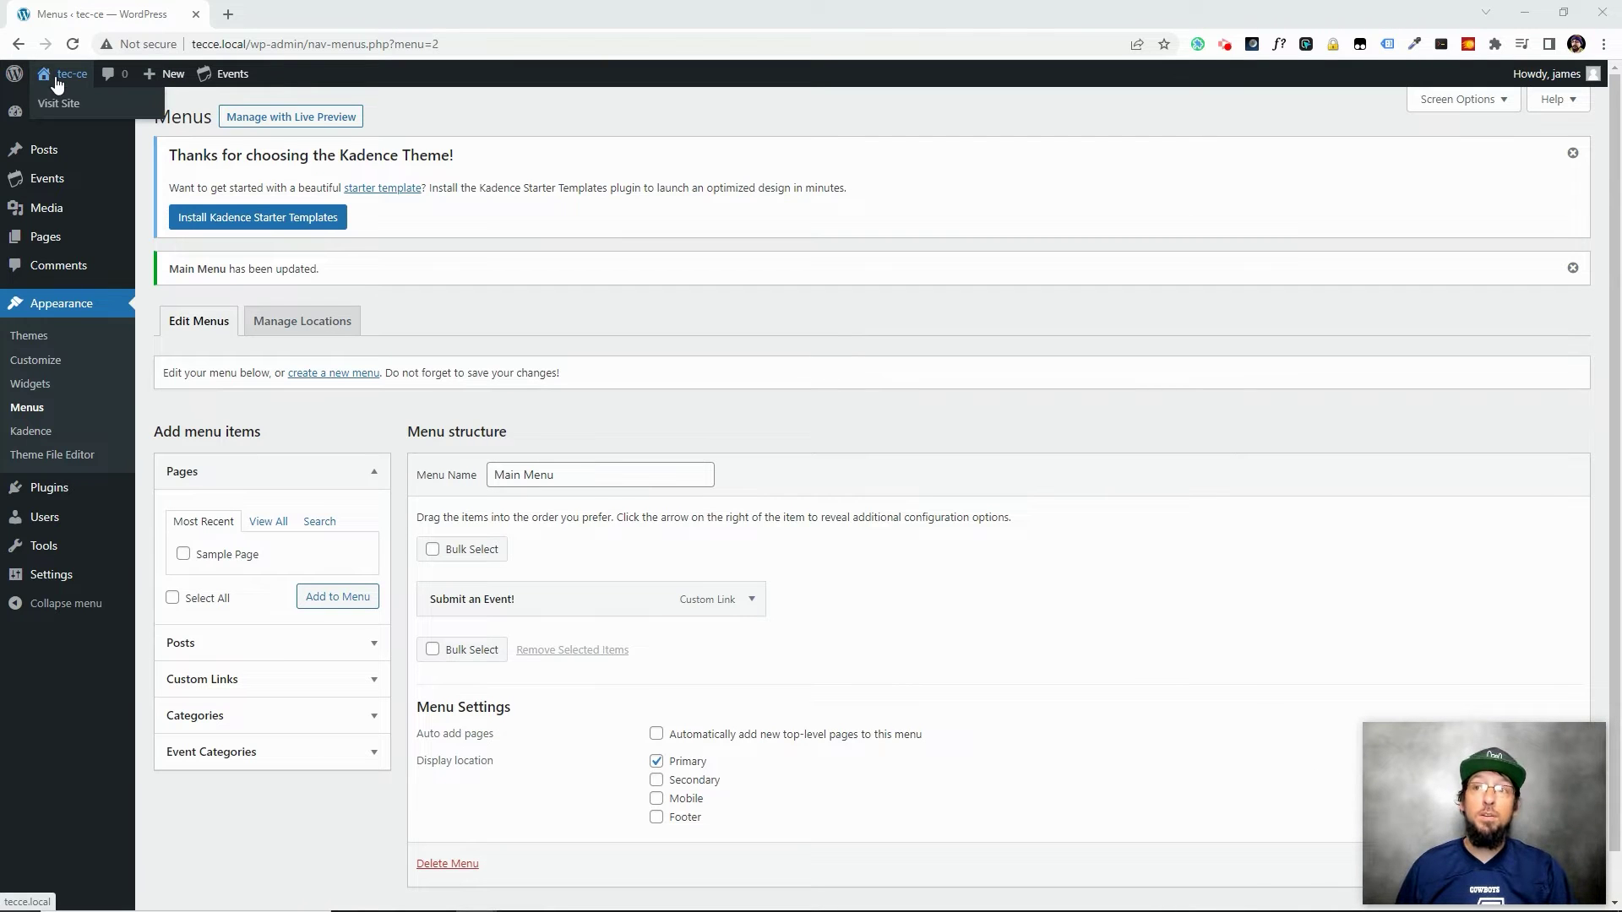
{"action": "left_click", "coordinate": [57, 76]}
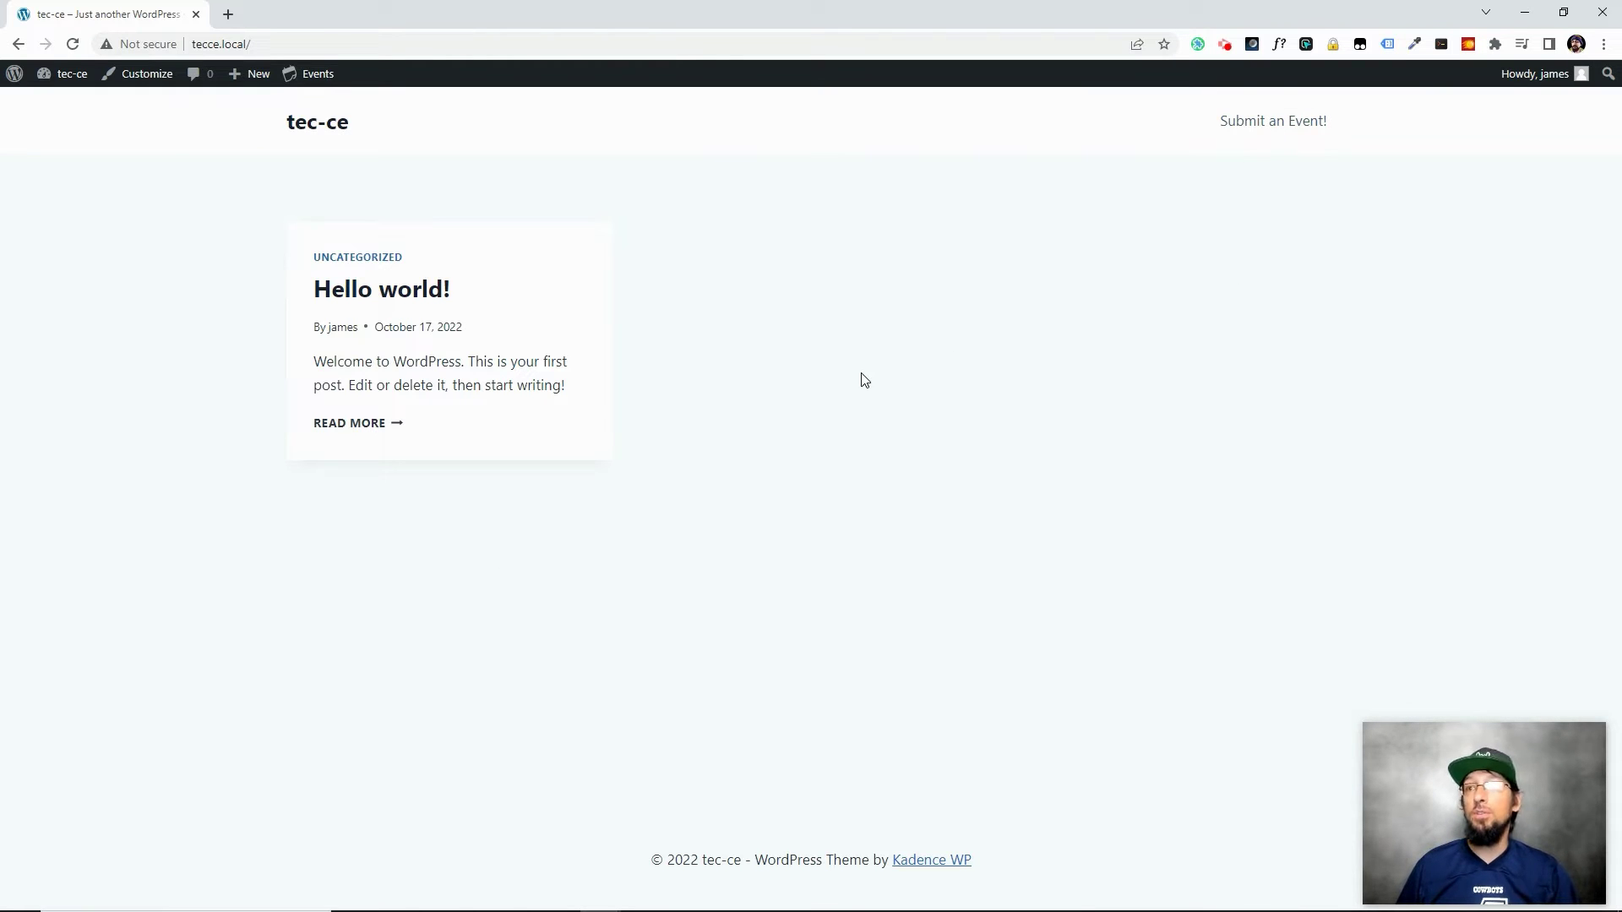
{"action": "left_click", "coordinate": [1271, 125]}
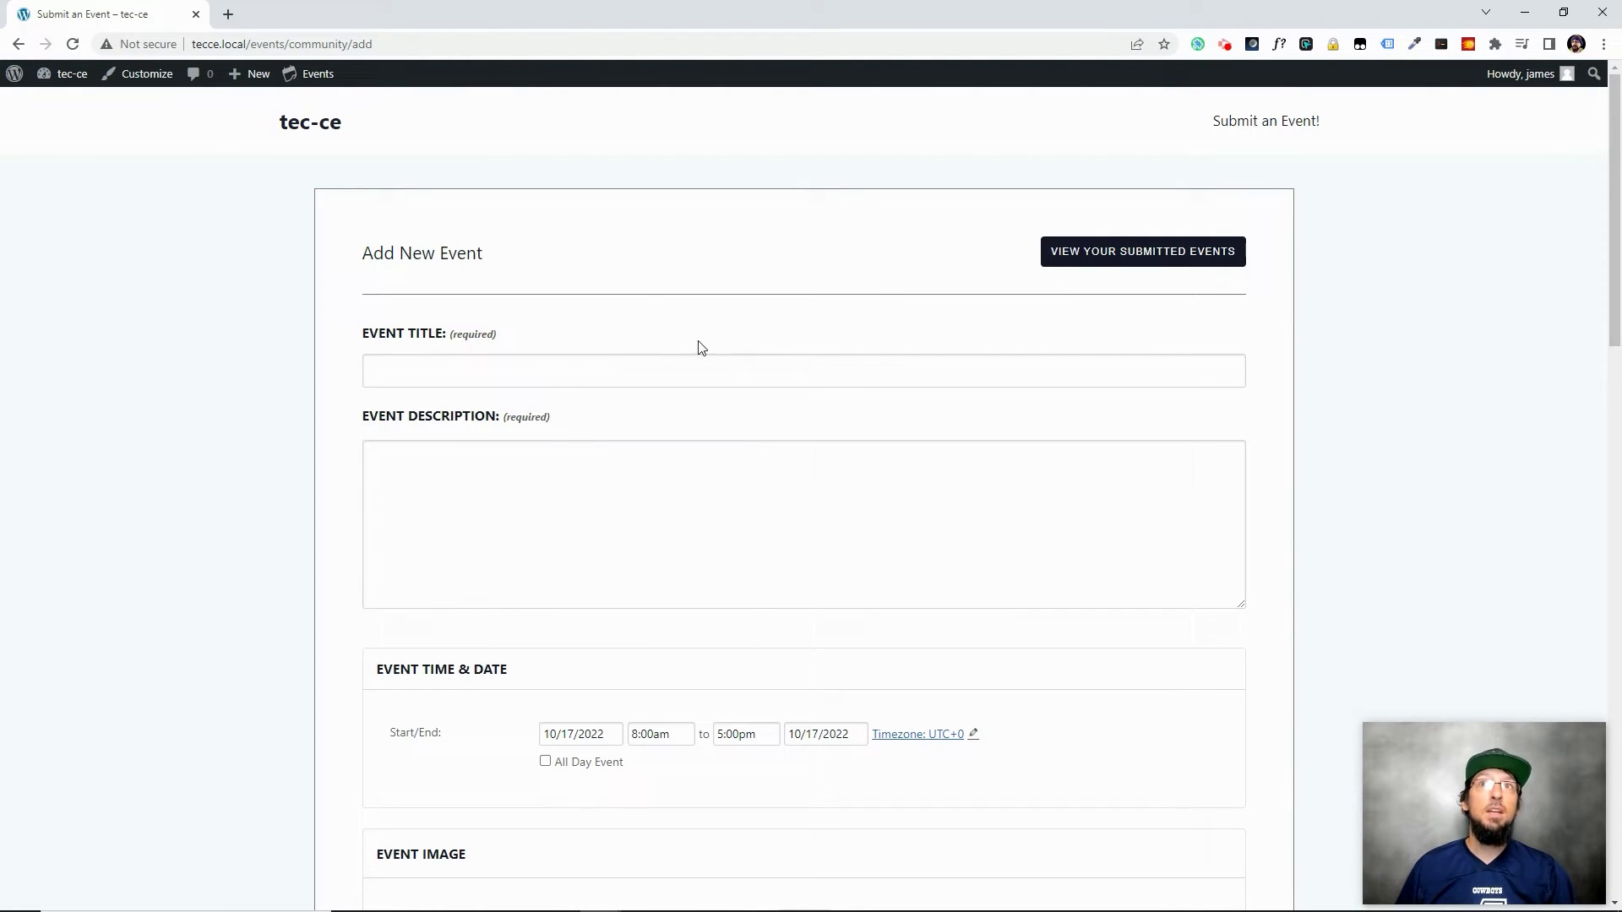
Enter the title 'Whiskey Friday' and description 'Come drink some whiskey with some cool people'
{"action": "left_click", "coordinate": [422, 364]}
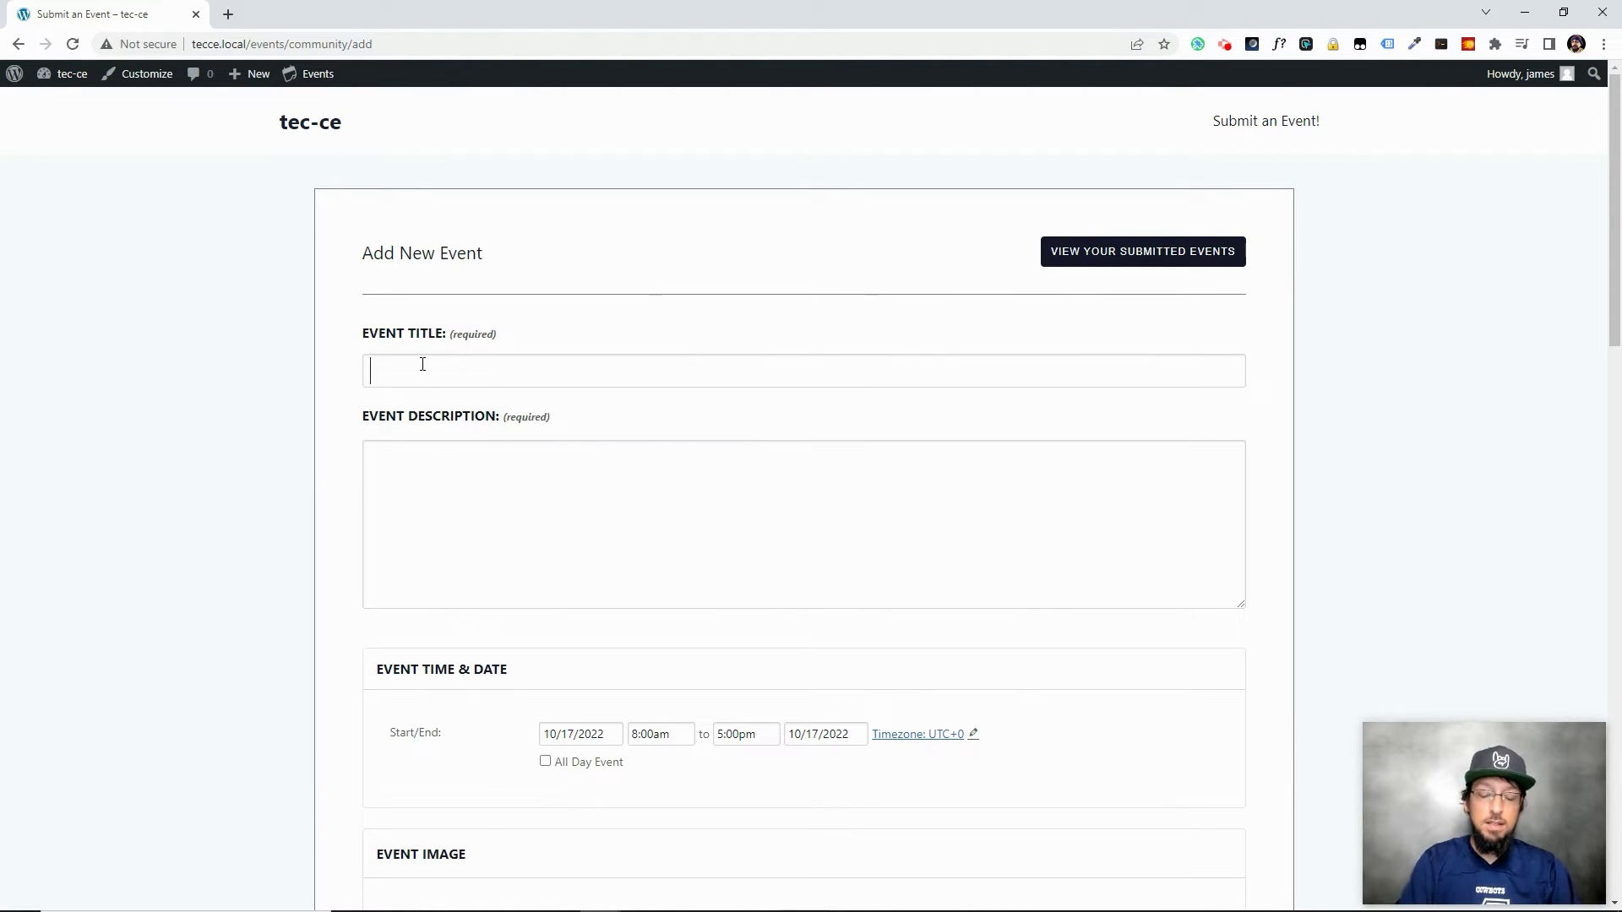
{"action": "type", "text": "Whiskey Friday"}
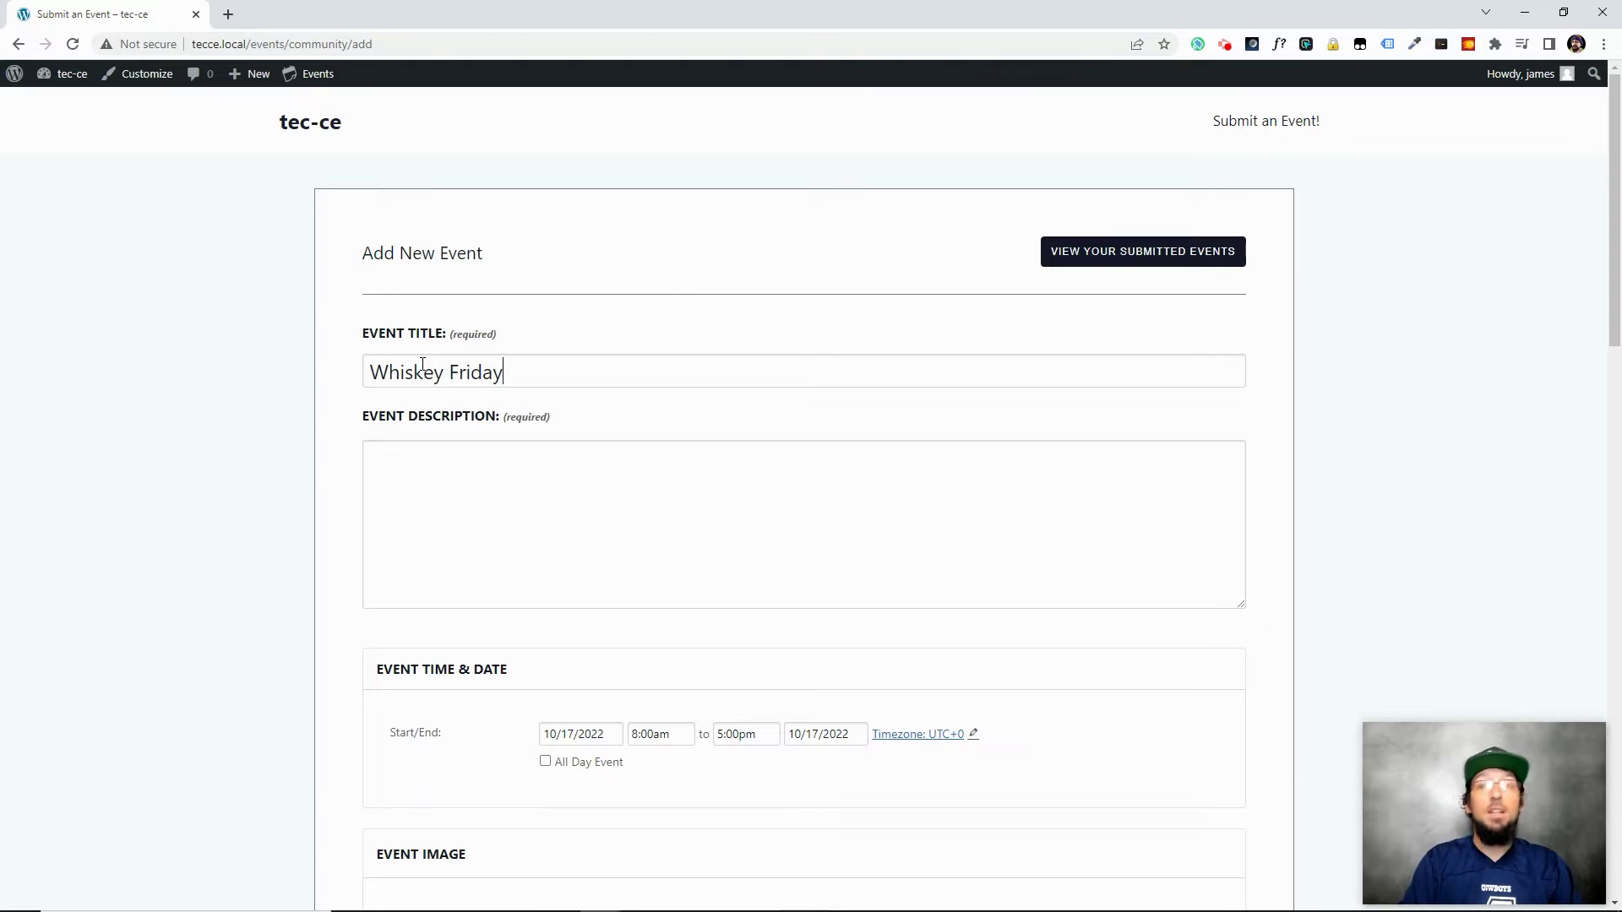
{"action": "left_click", "coordinate": [507, 488]}
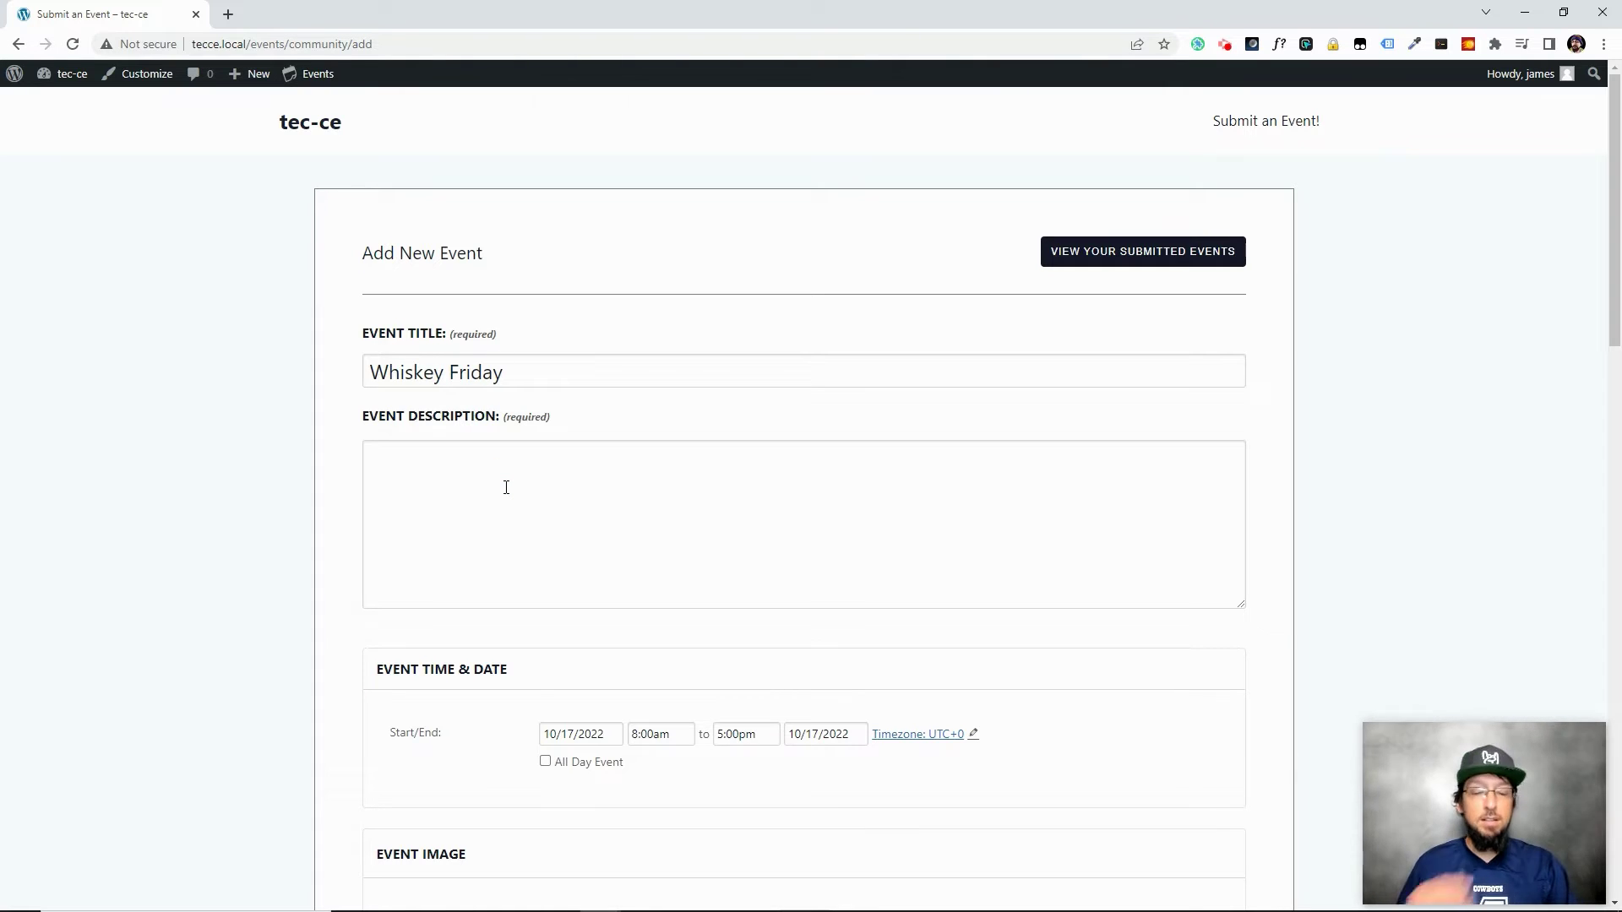
{"action": "type", "text": "Come drink some whiskey with some cool peop"}
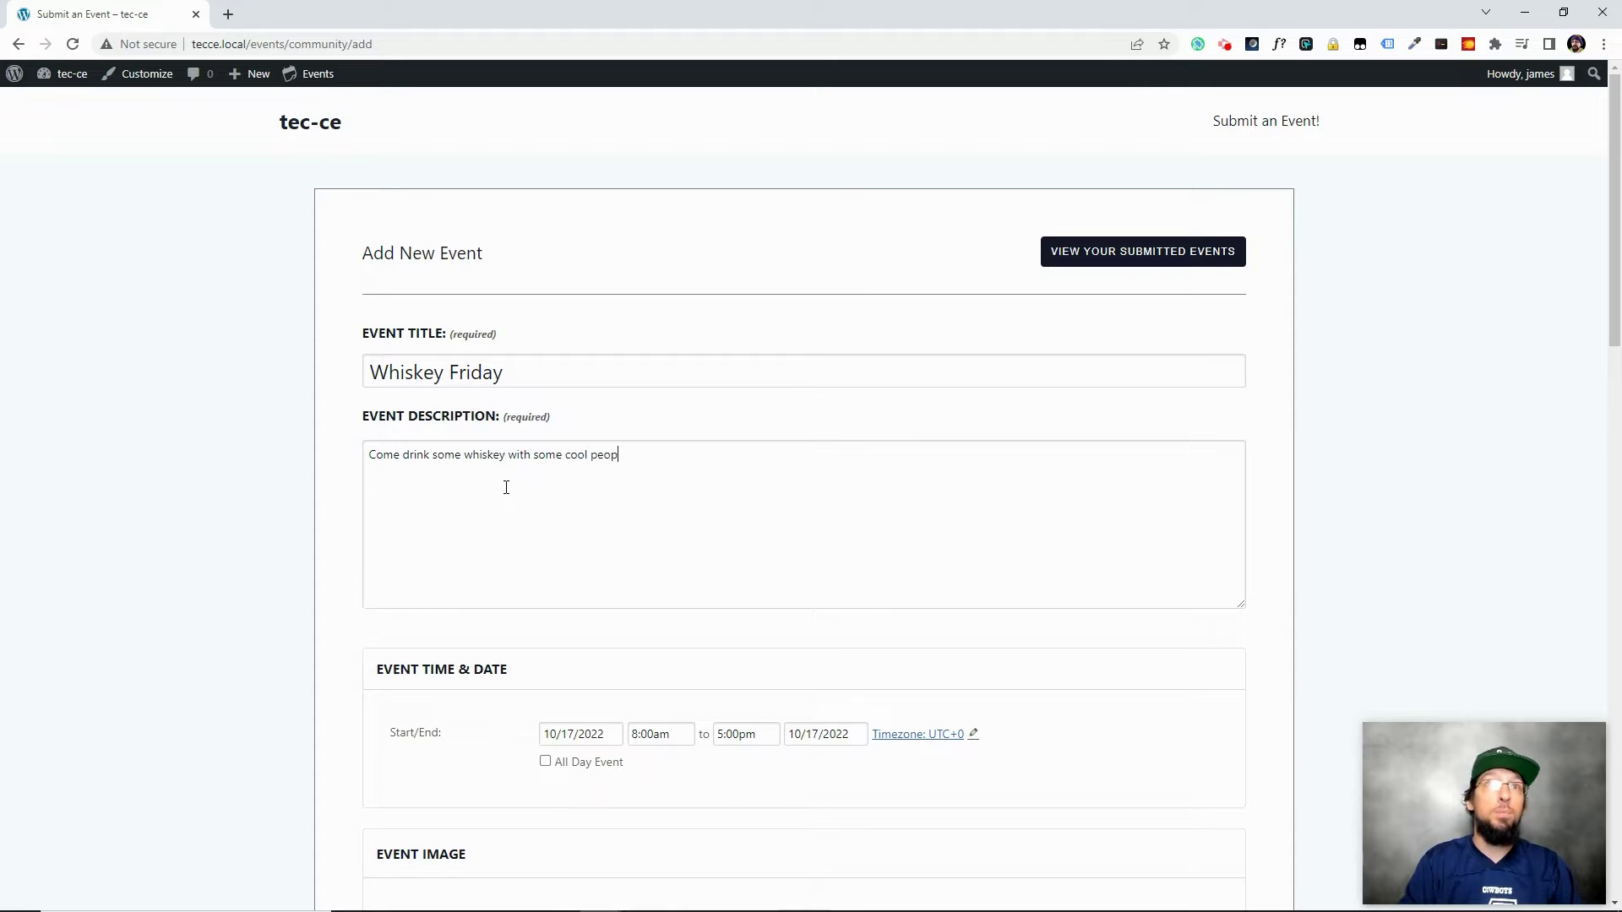
{"action": "type", "text": "le"}
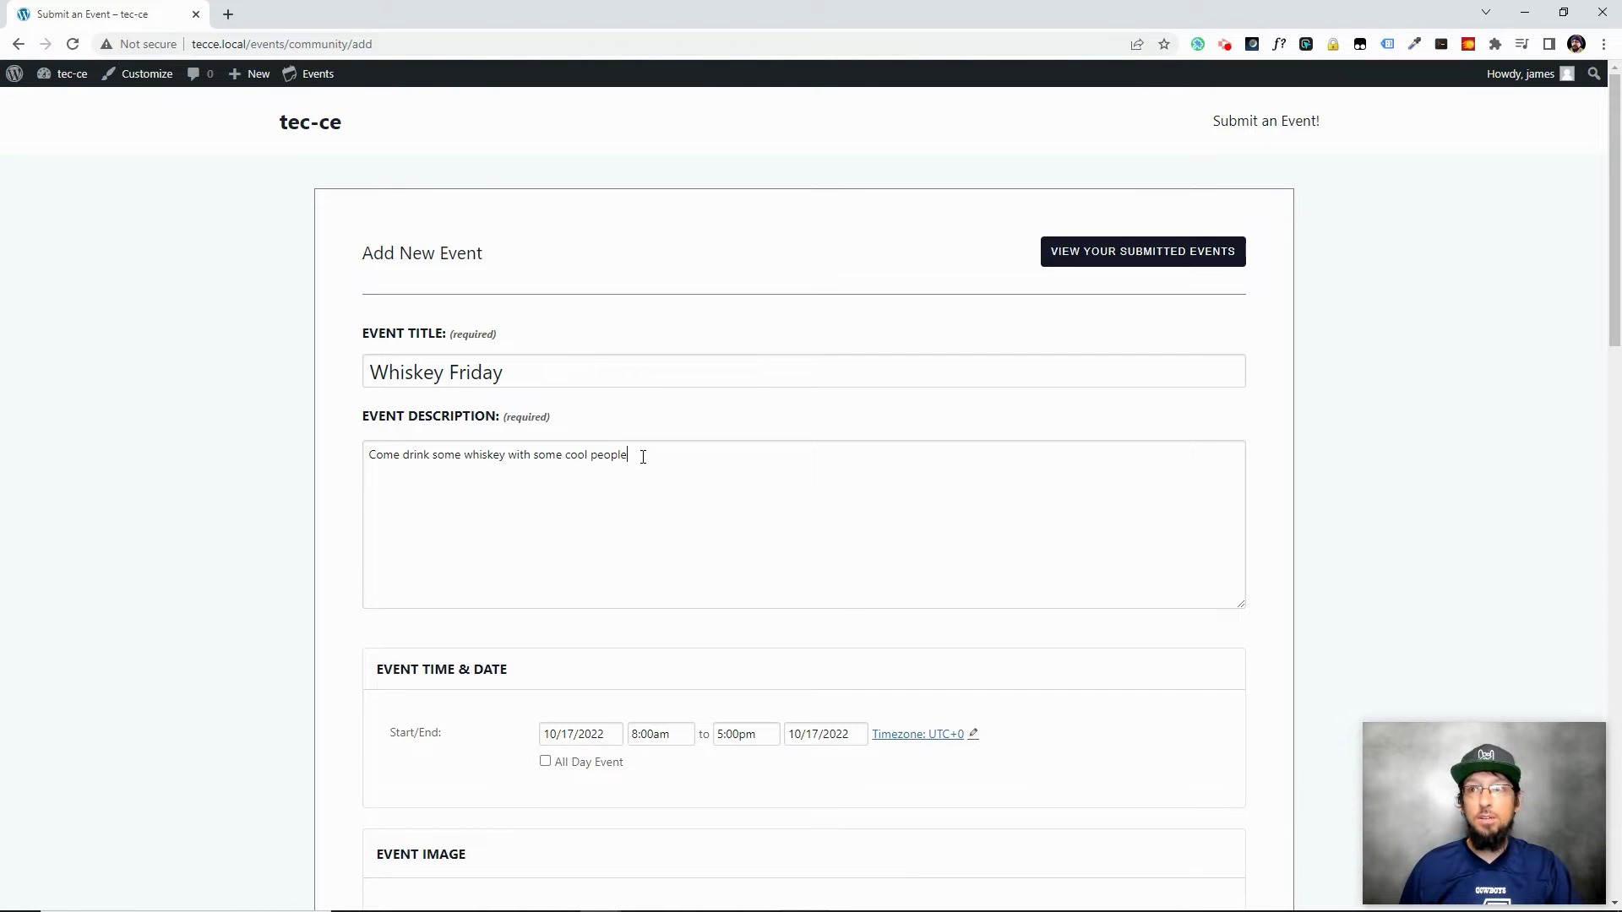
Schedule the event for October 28 from 5:00pm to 8:00pm
{"action": "scroll", "coordinate": [566, 587], "scroll_direction": "down", "scroll_amount": 2}
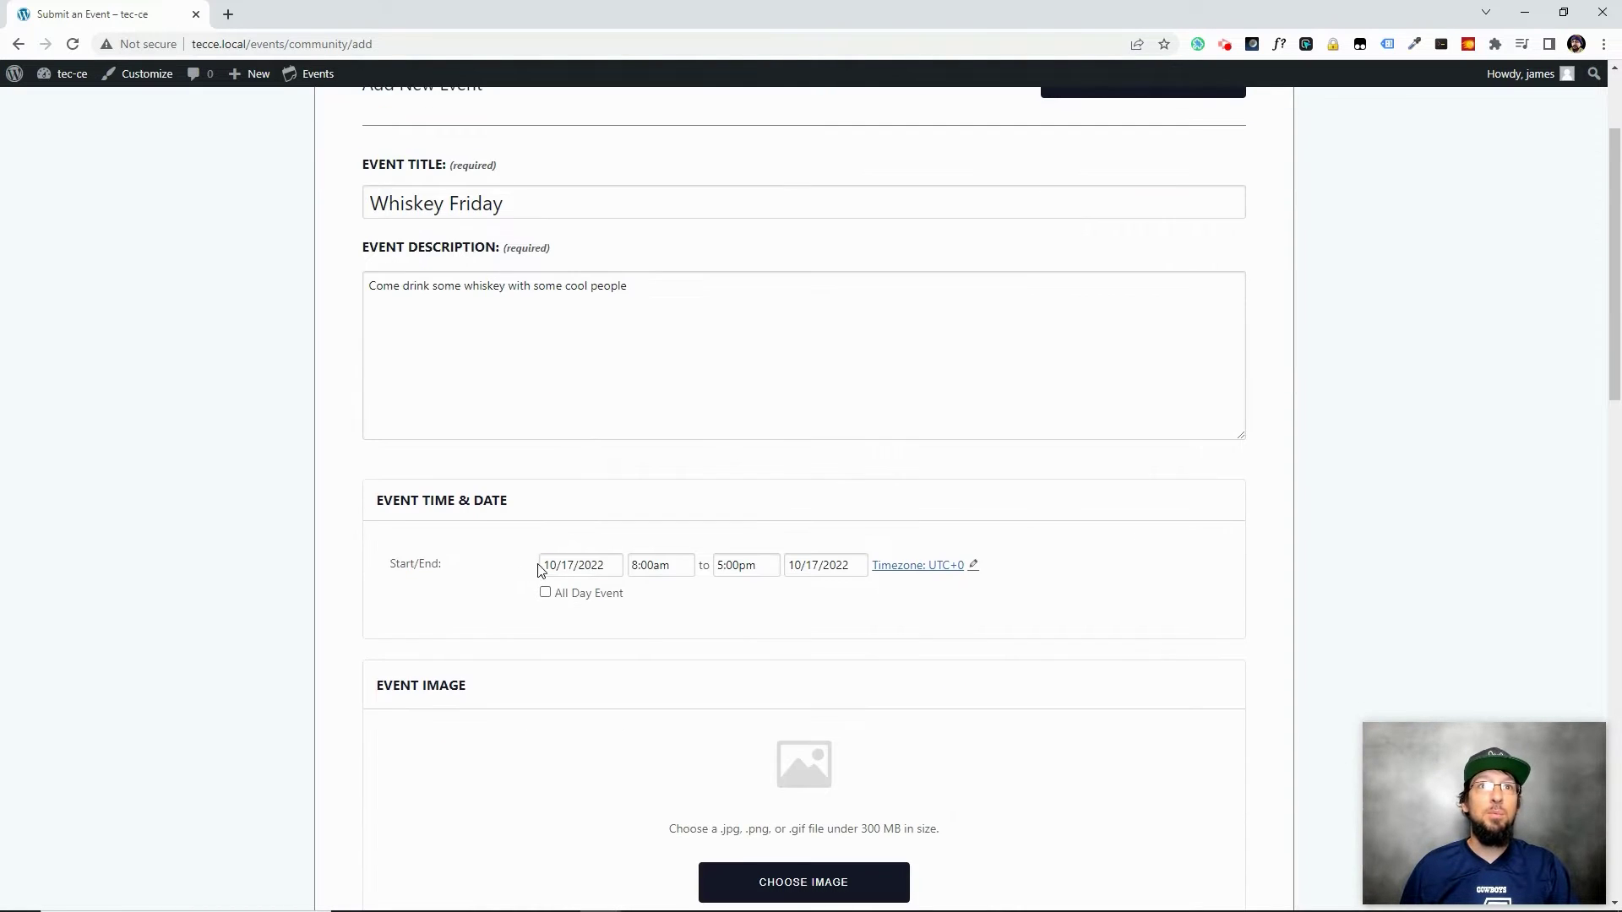
{"action": "left_click", "coordinate": [594, 561]}
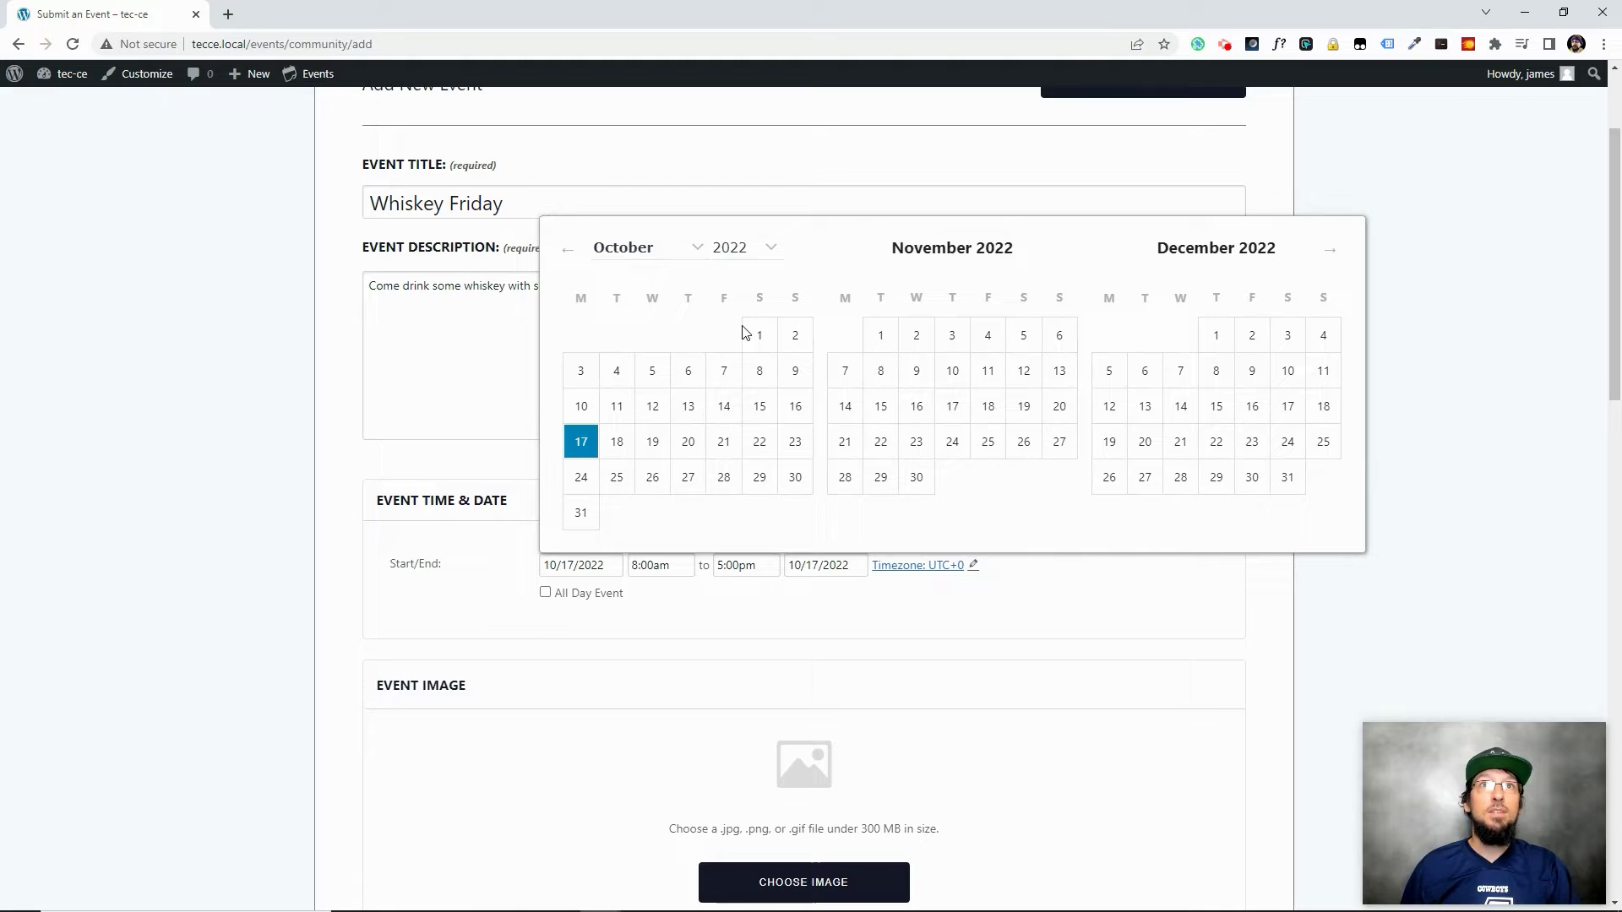
{"action": "left_click", "coordinate": [724, 478]}
{"action": "left_click", "coordinate": [651, 564]}
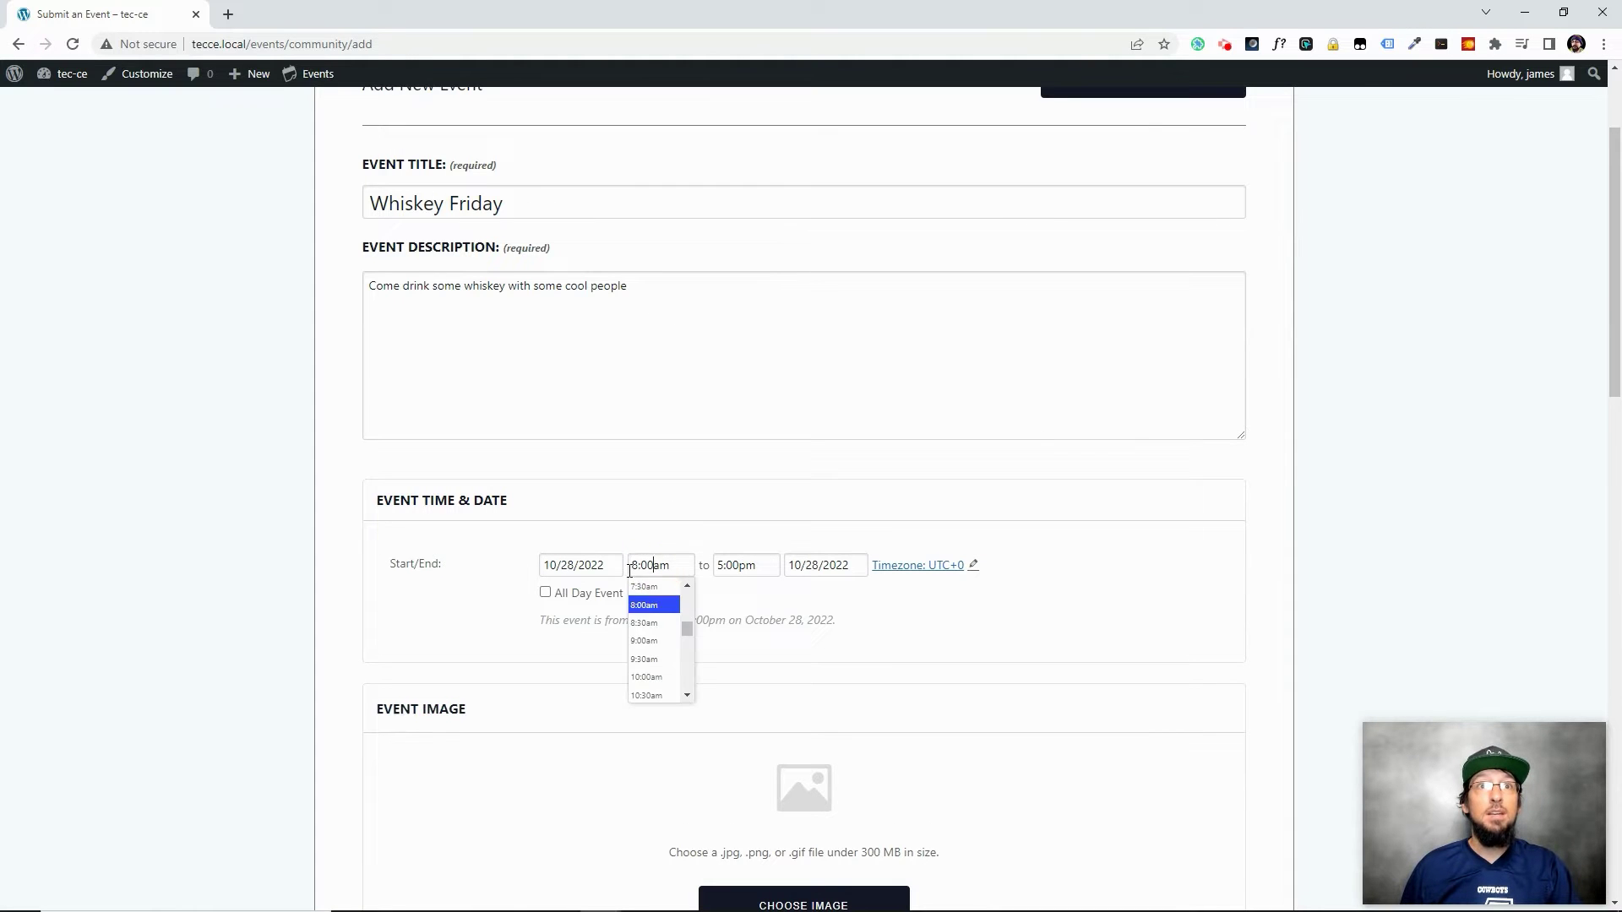
{"action": "left_click_drag", "start_coordinate": [689, 626], "coordinate": [687, 646]}
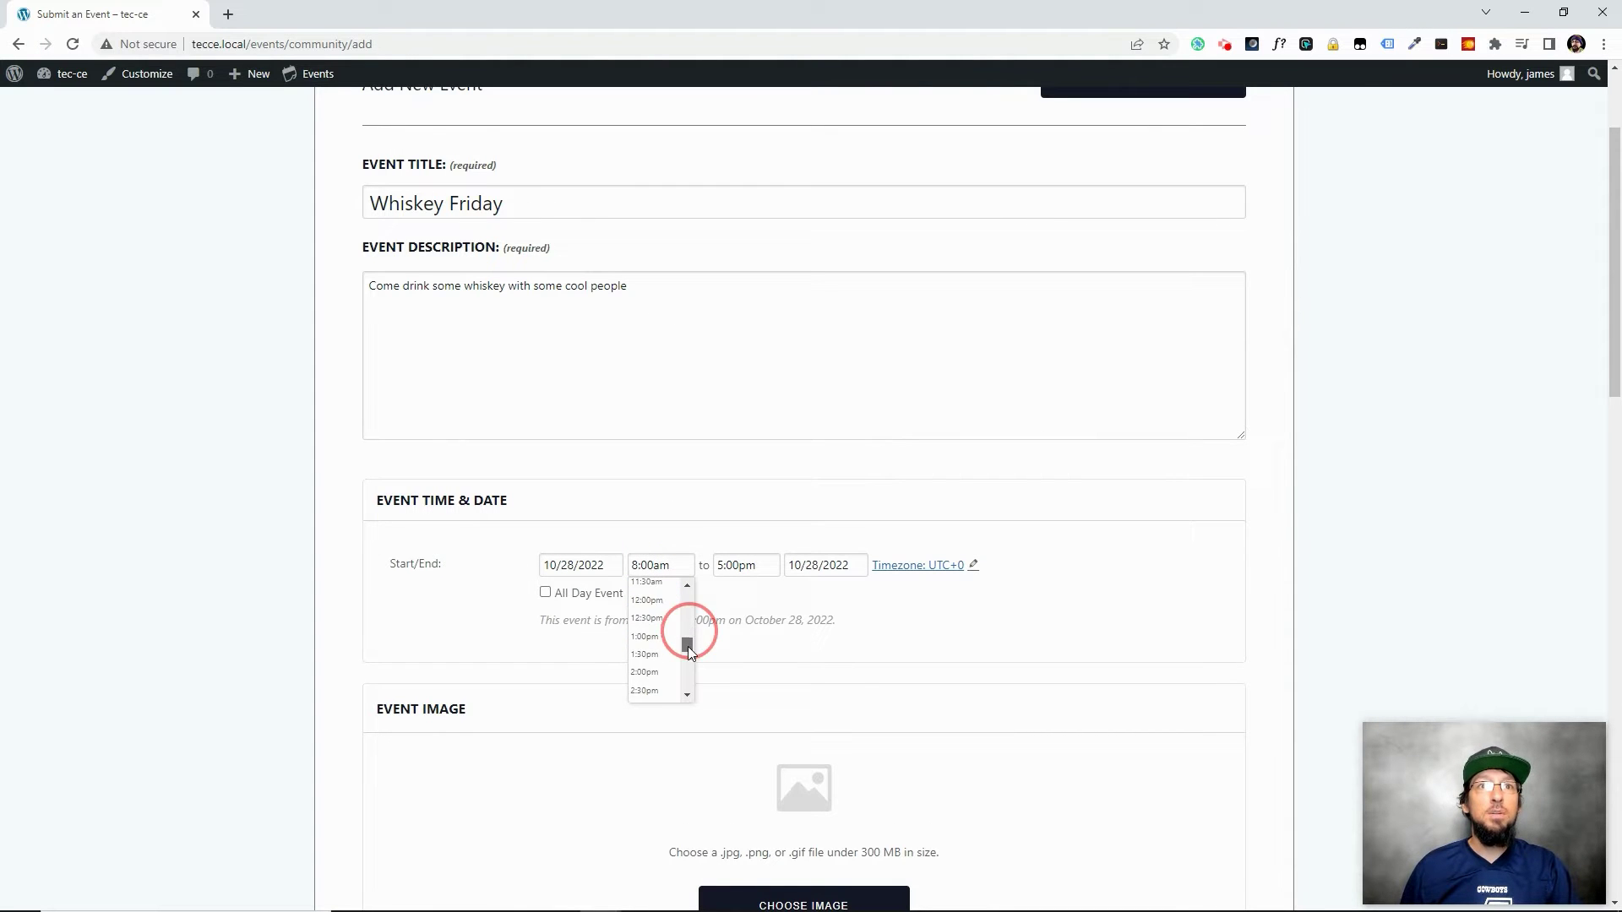
{"action": "scroll", "coordinate": [668, 676], "scroll_direction": "down", "scroll_amount": 3}
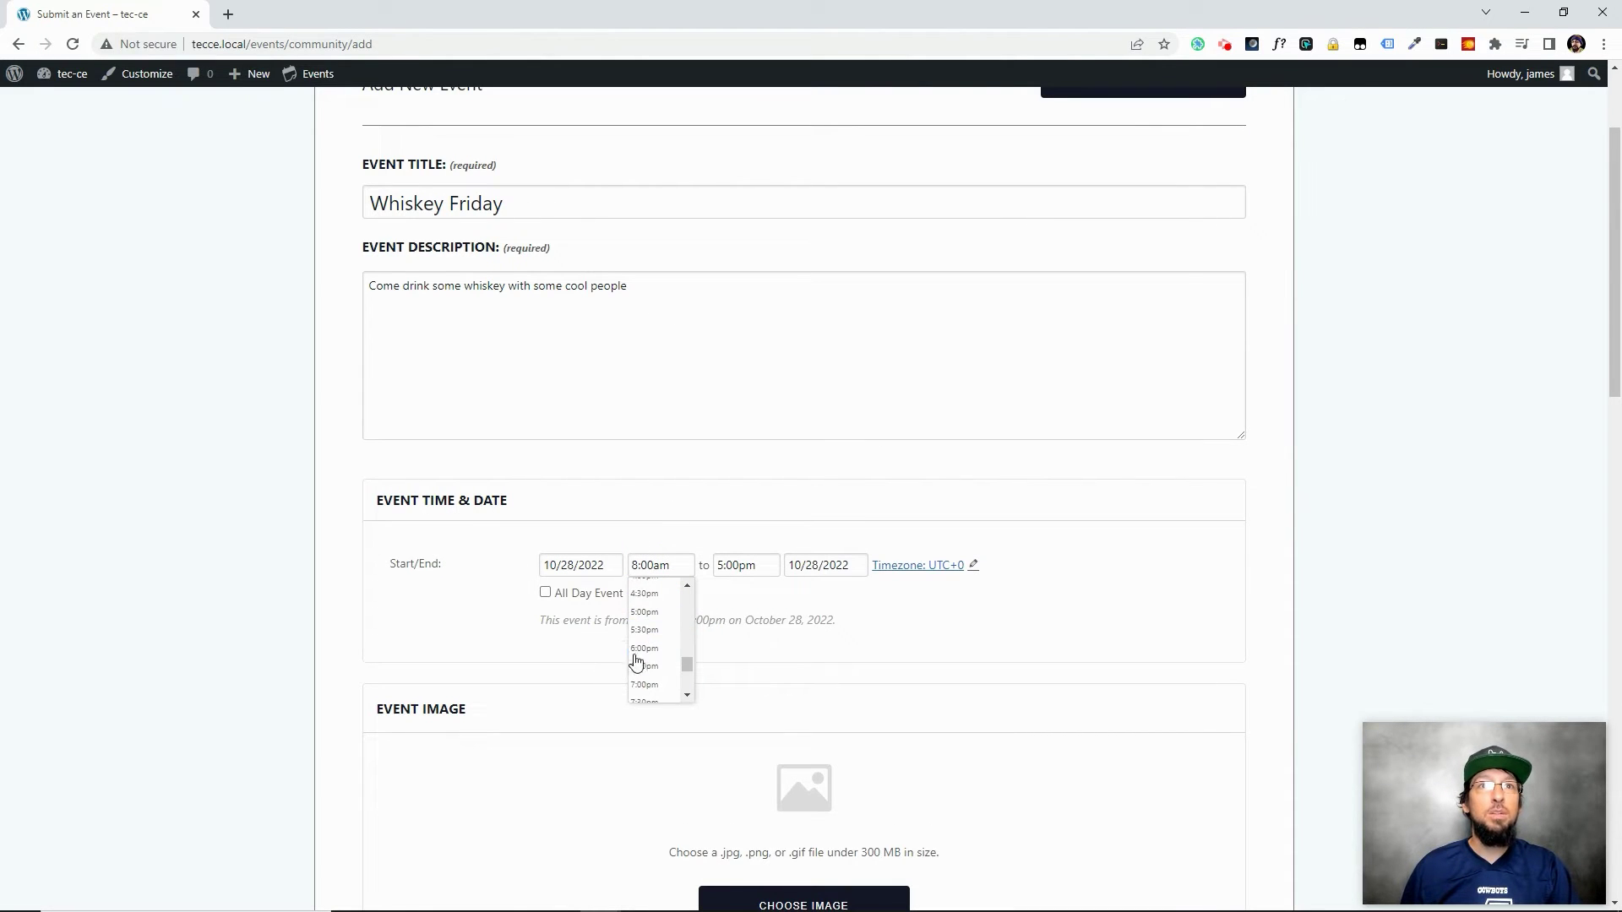
{"action": "left_click", "coordinate": [644, 611]}
{"action": "left_click", "coordinate": [741, 560]}
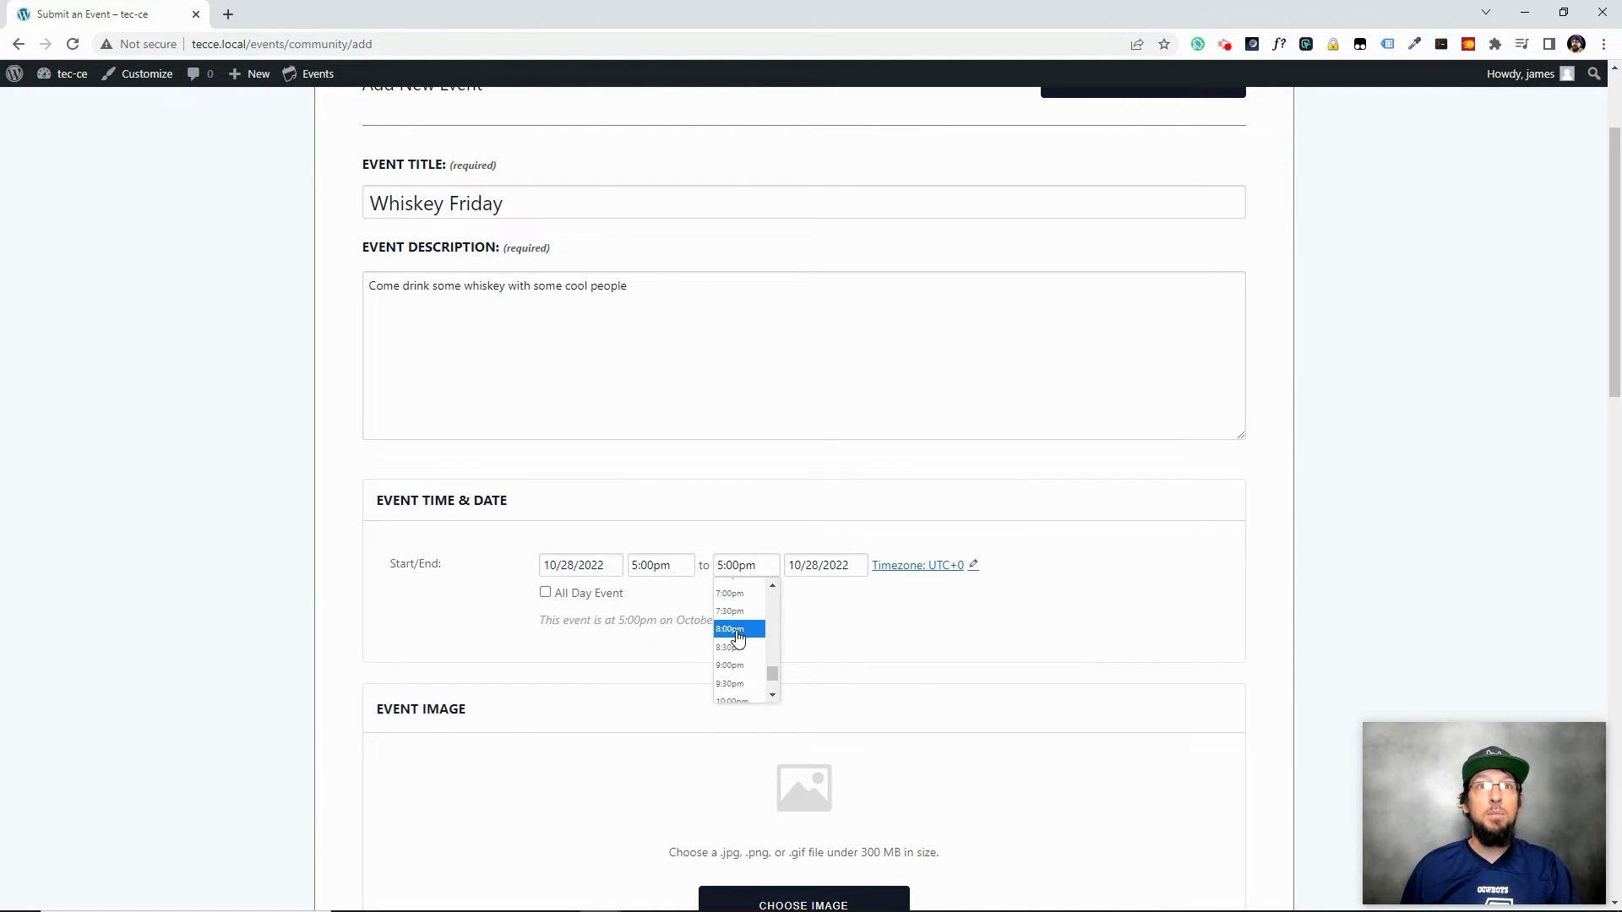
{"action": "left_click", "coordinate": [732, 627]}
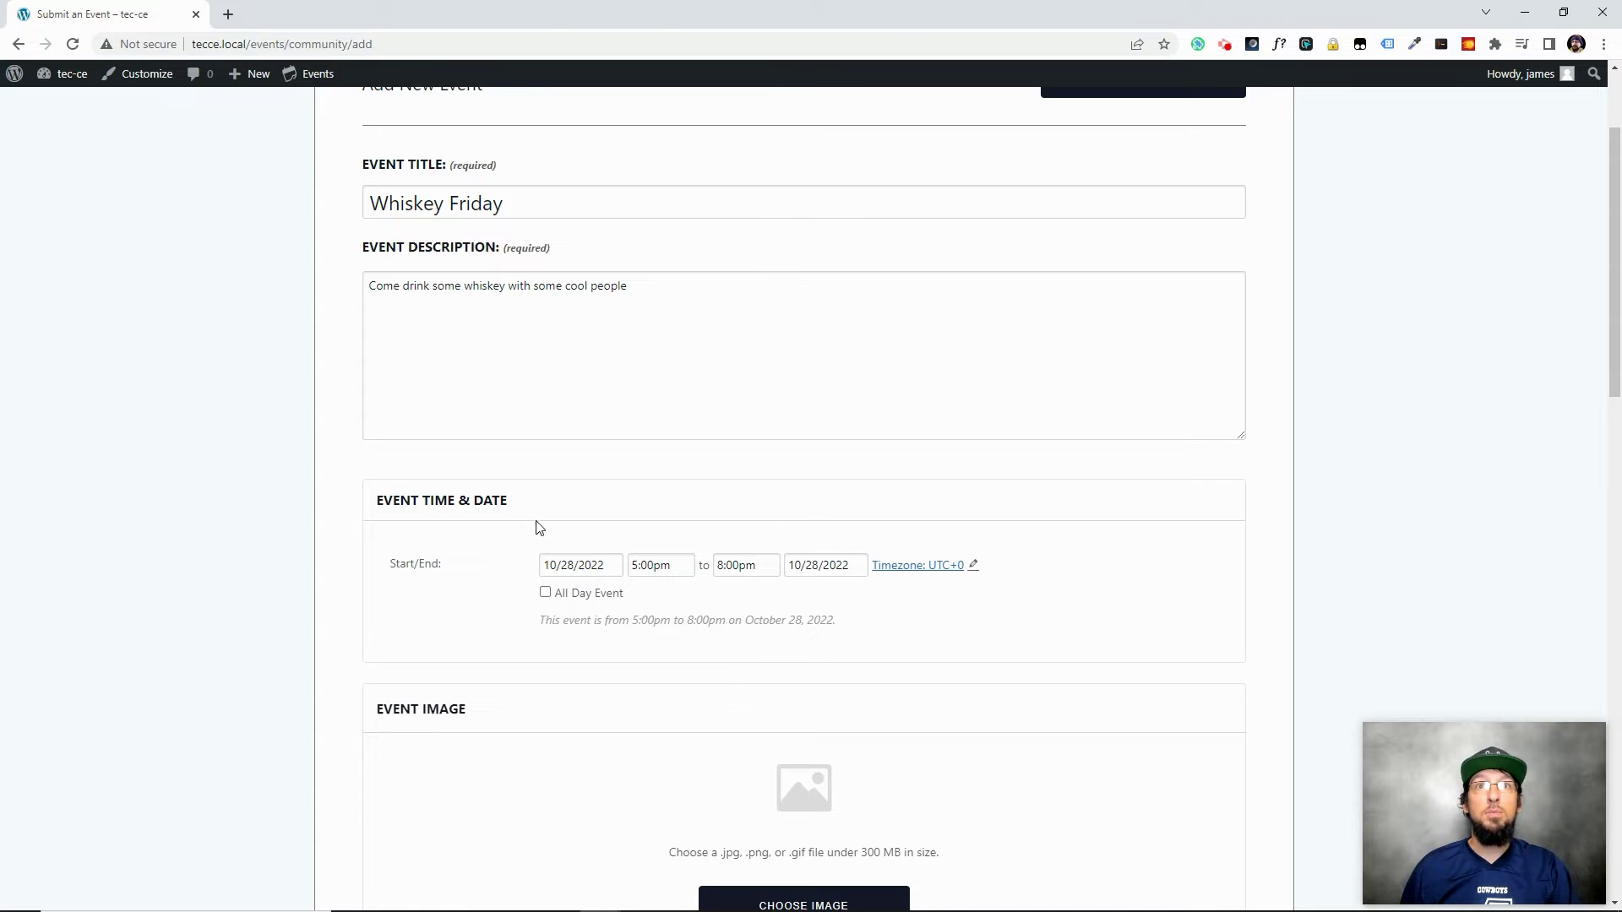
Start attaching an event image and pick the download image file
{"action": "scroll", "coordinate": [710, 554], "scroll_direction": "down", "scroll_amount": 4}
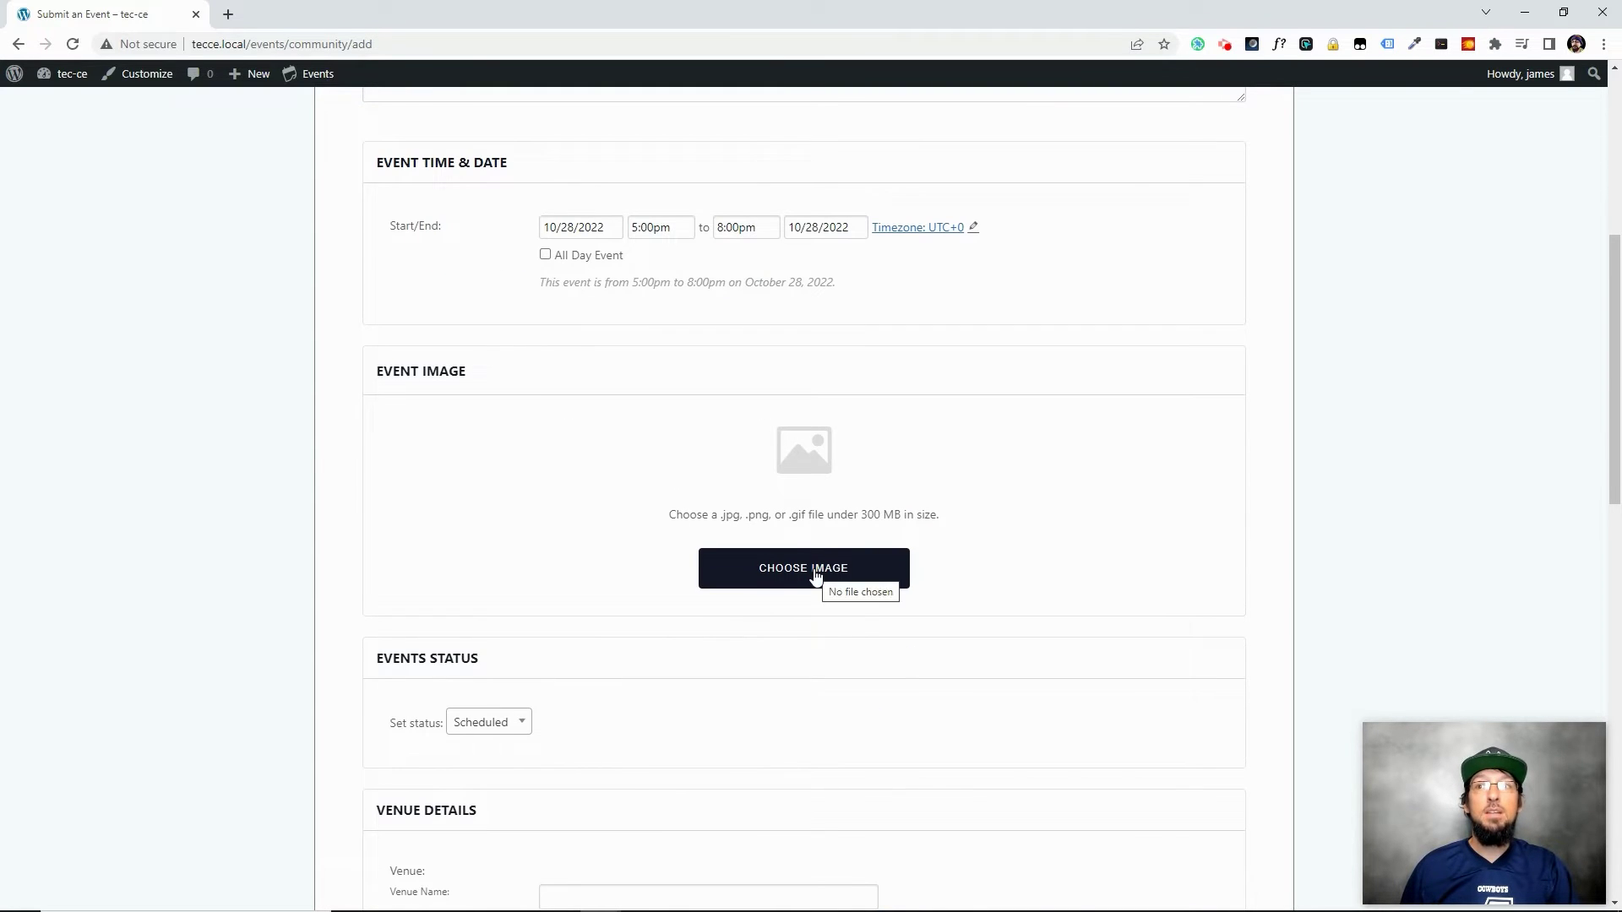
{"action": "left_click", "coordinate": [815, 568]}
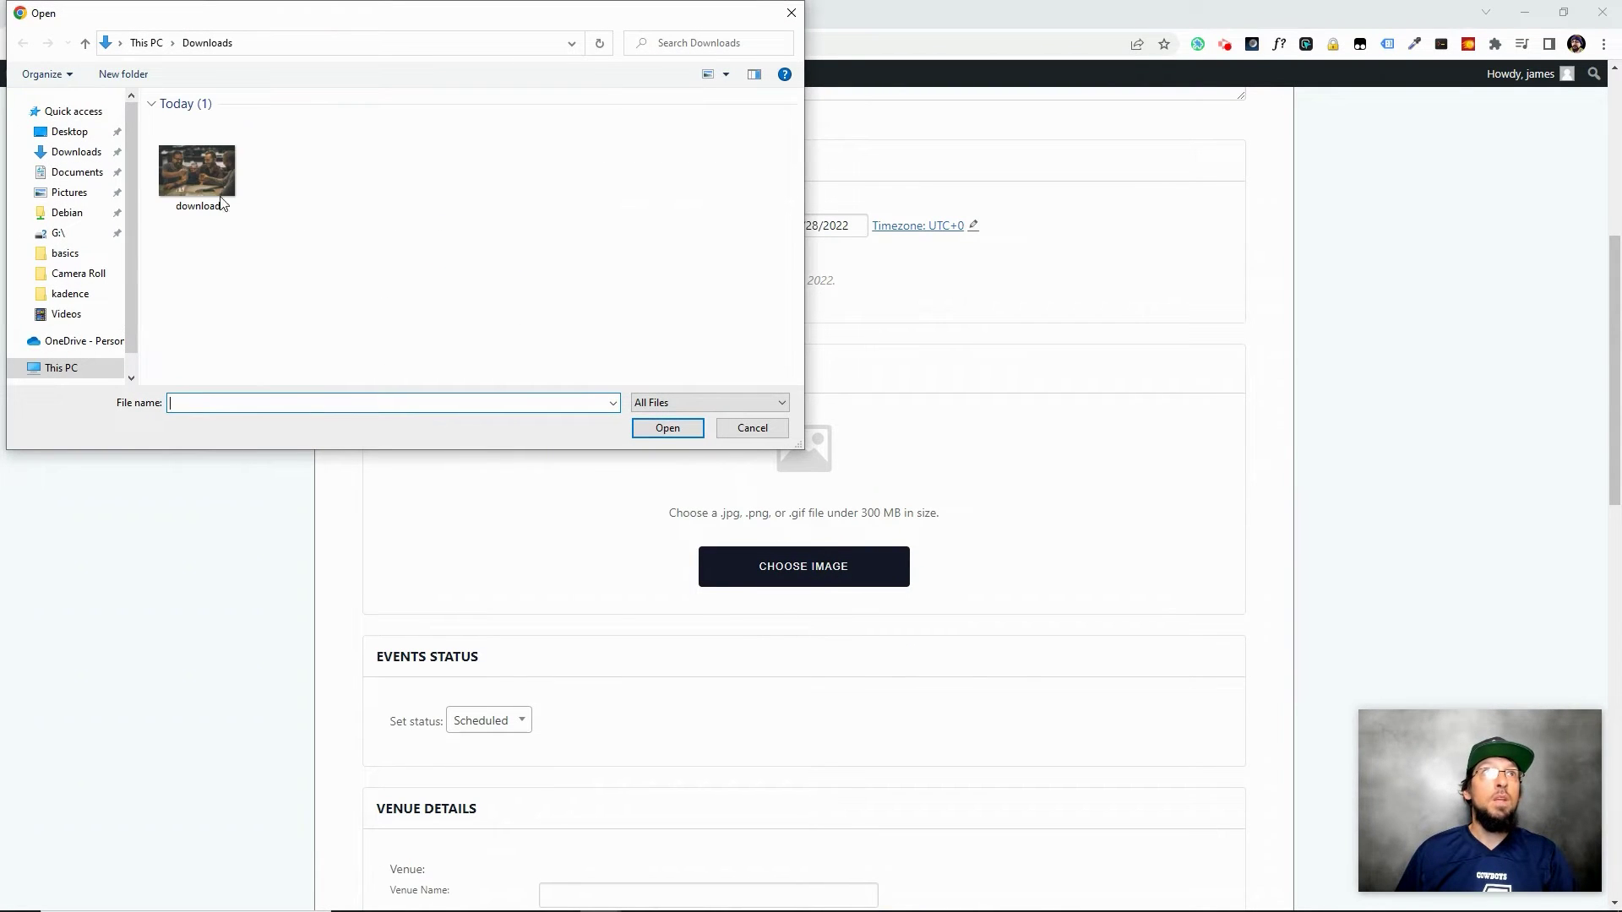
{"action": "left_click", "coordinate": [196, 171]}
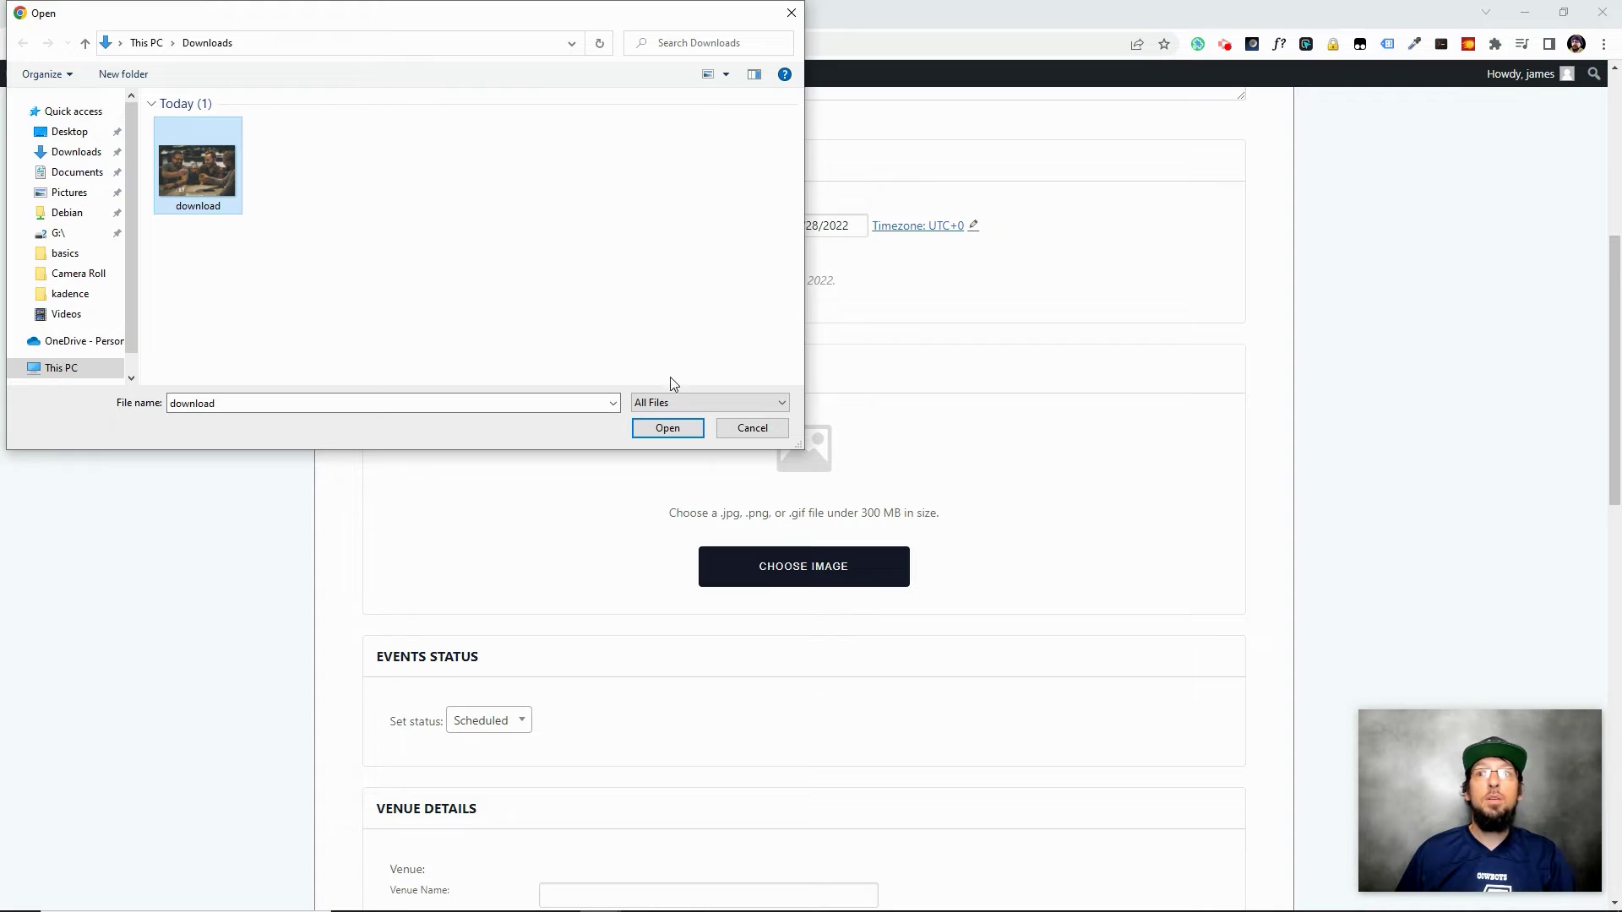
Attach download.jpg as the event image and keep the status Scheduled
{"action": "left_click", "coordinate": [664, 427]}
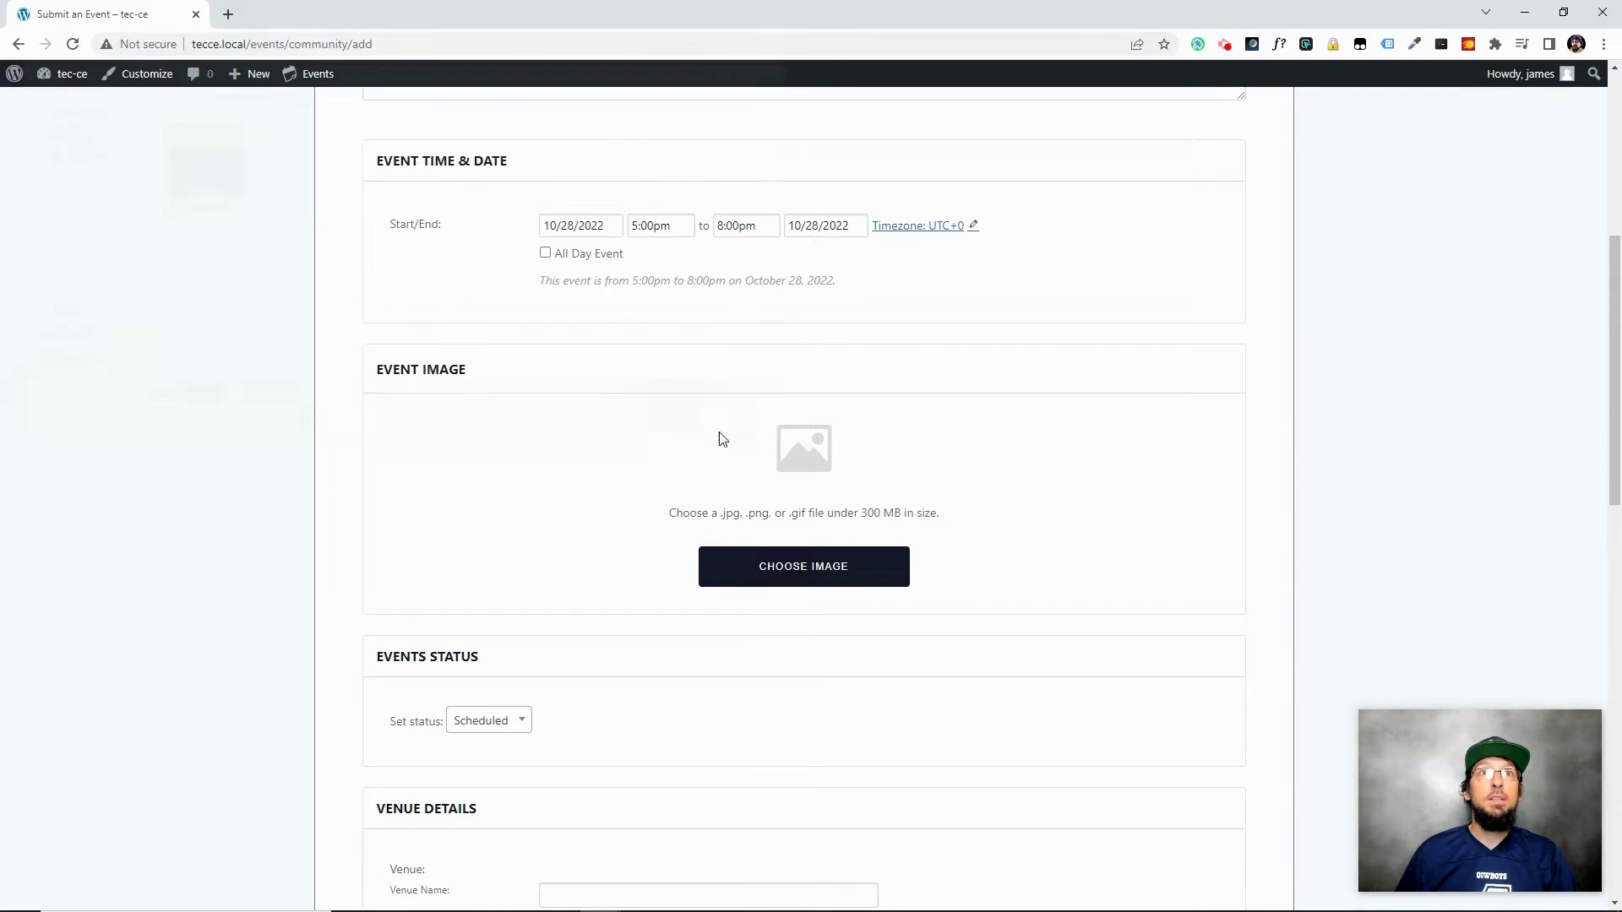
{"action": "scroll", "coordinate": [454, 531], "scroll_direction": "down", "scroll_amount": 2}
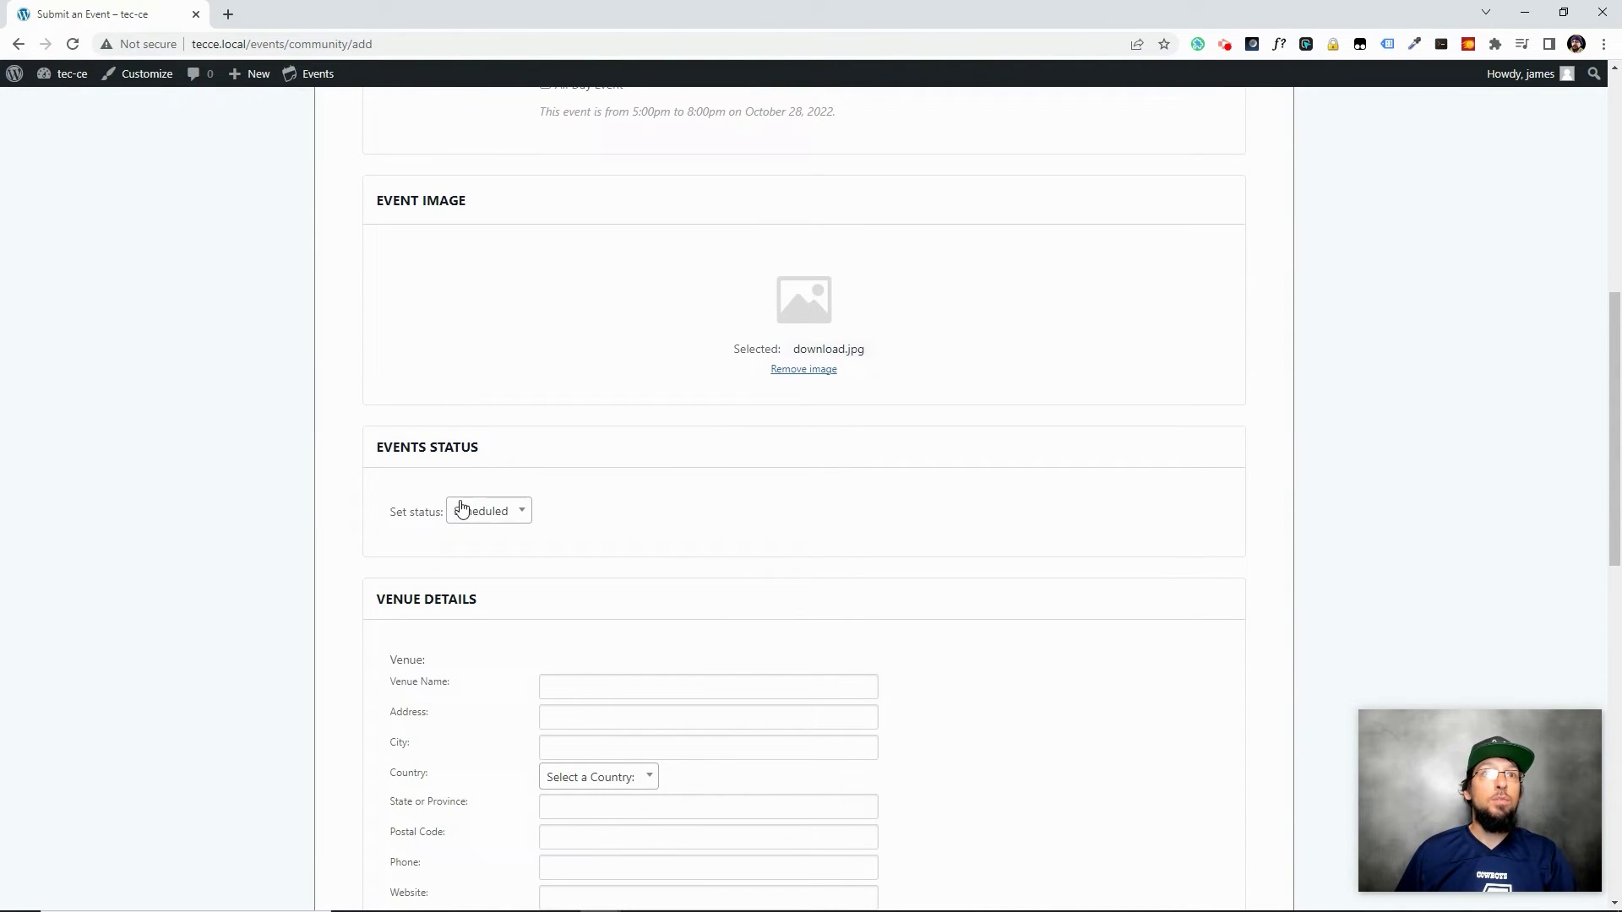
{"action": "left_click", "coordinate": [482, 512]}
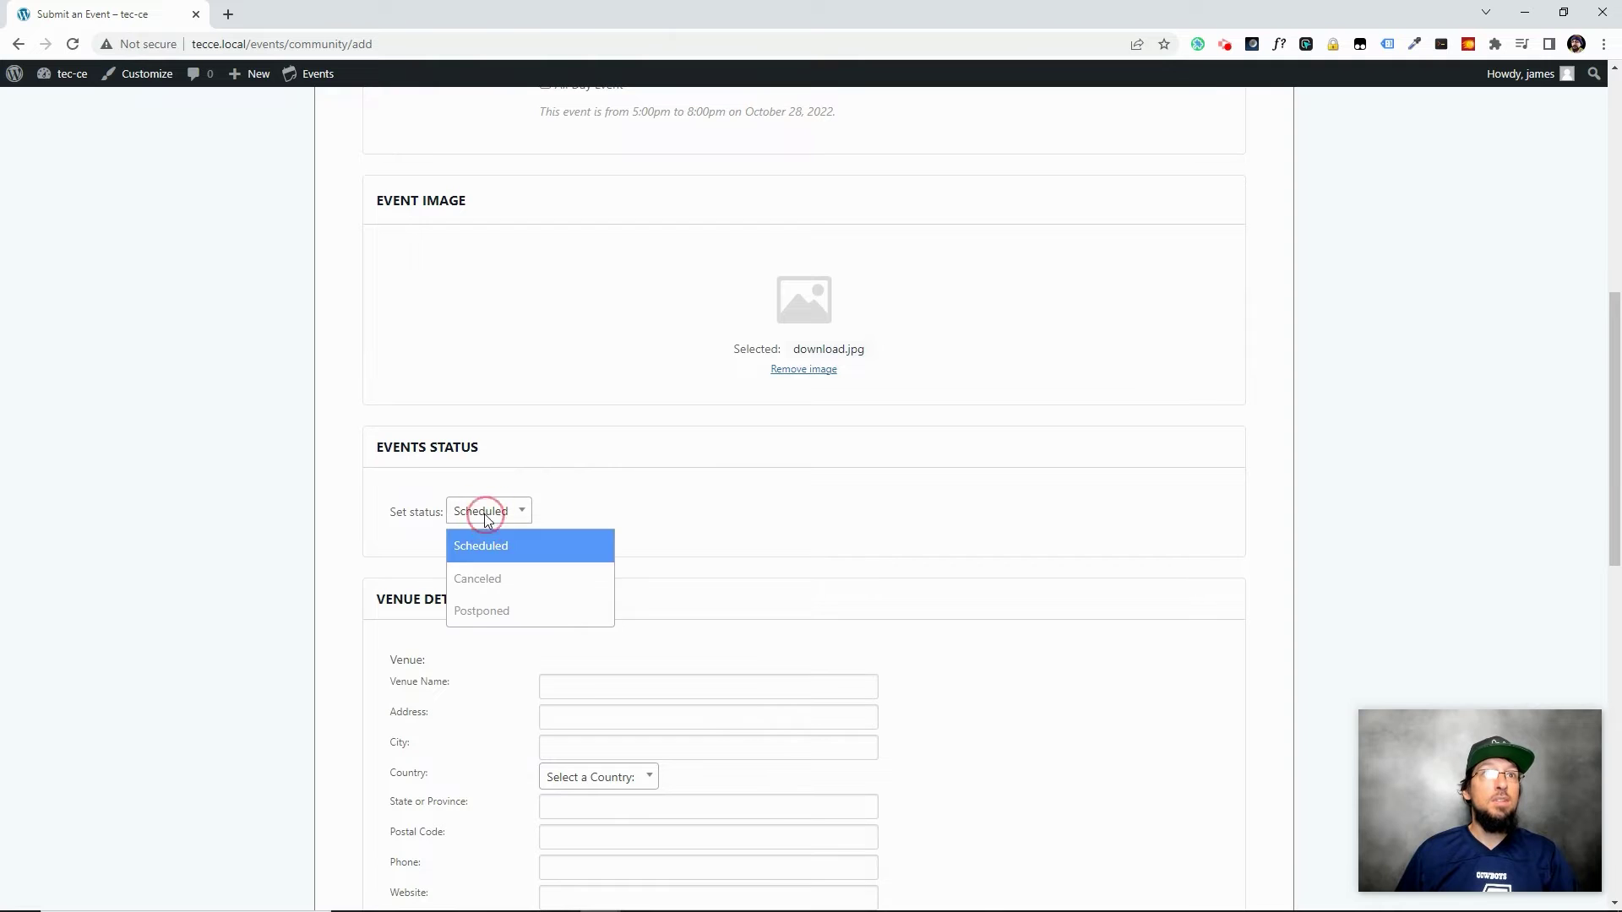
{"action": "left_click", "coordinate": [496, 543]}
{"action": "scroll", "coordinate": [1025, 648], "scroll_direction": "down", "scroll_amount": 2}
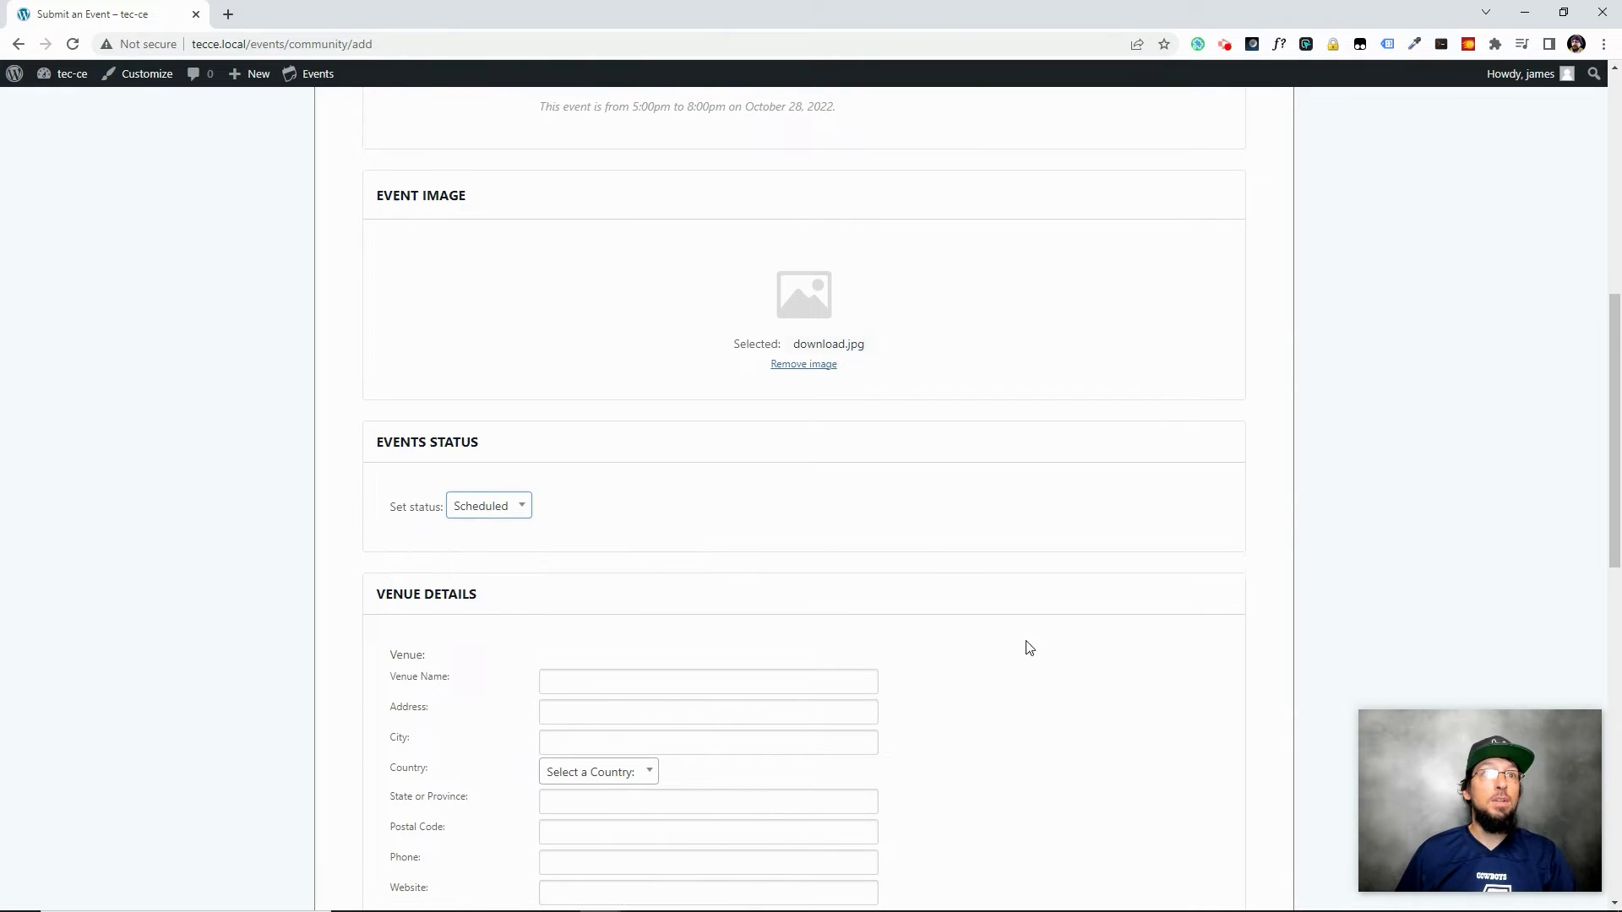
{"action": "left_click", "coordinate": [579, 515]}
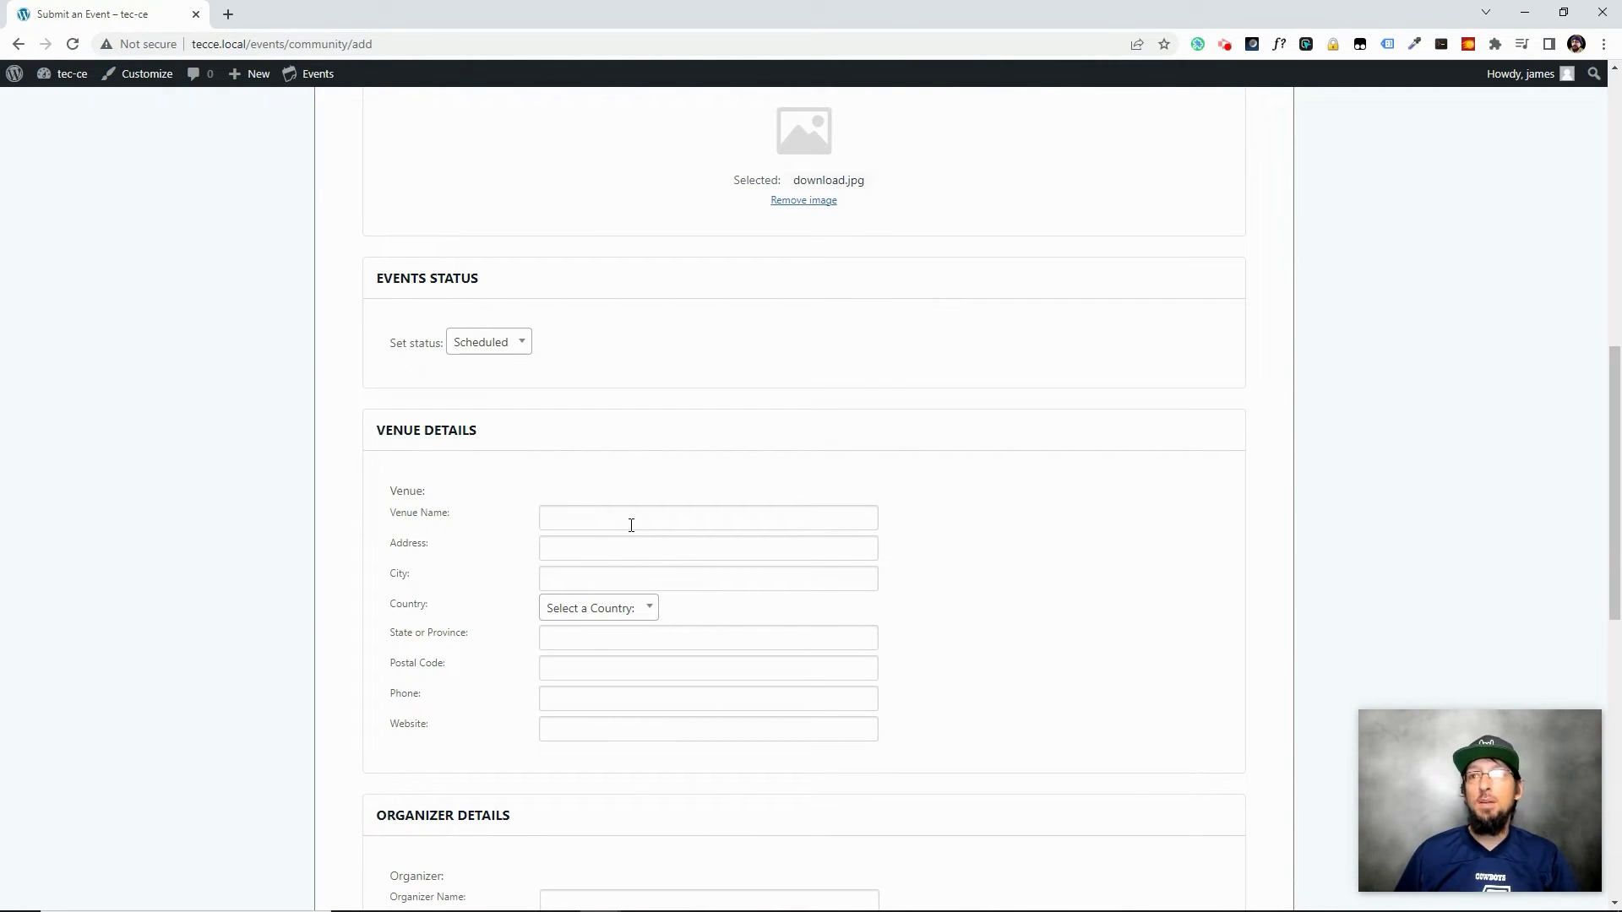
{"action": "left_click", "coordinate": [559, 541]}
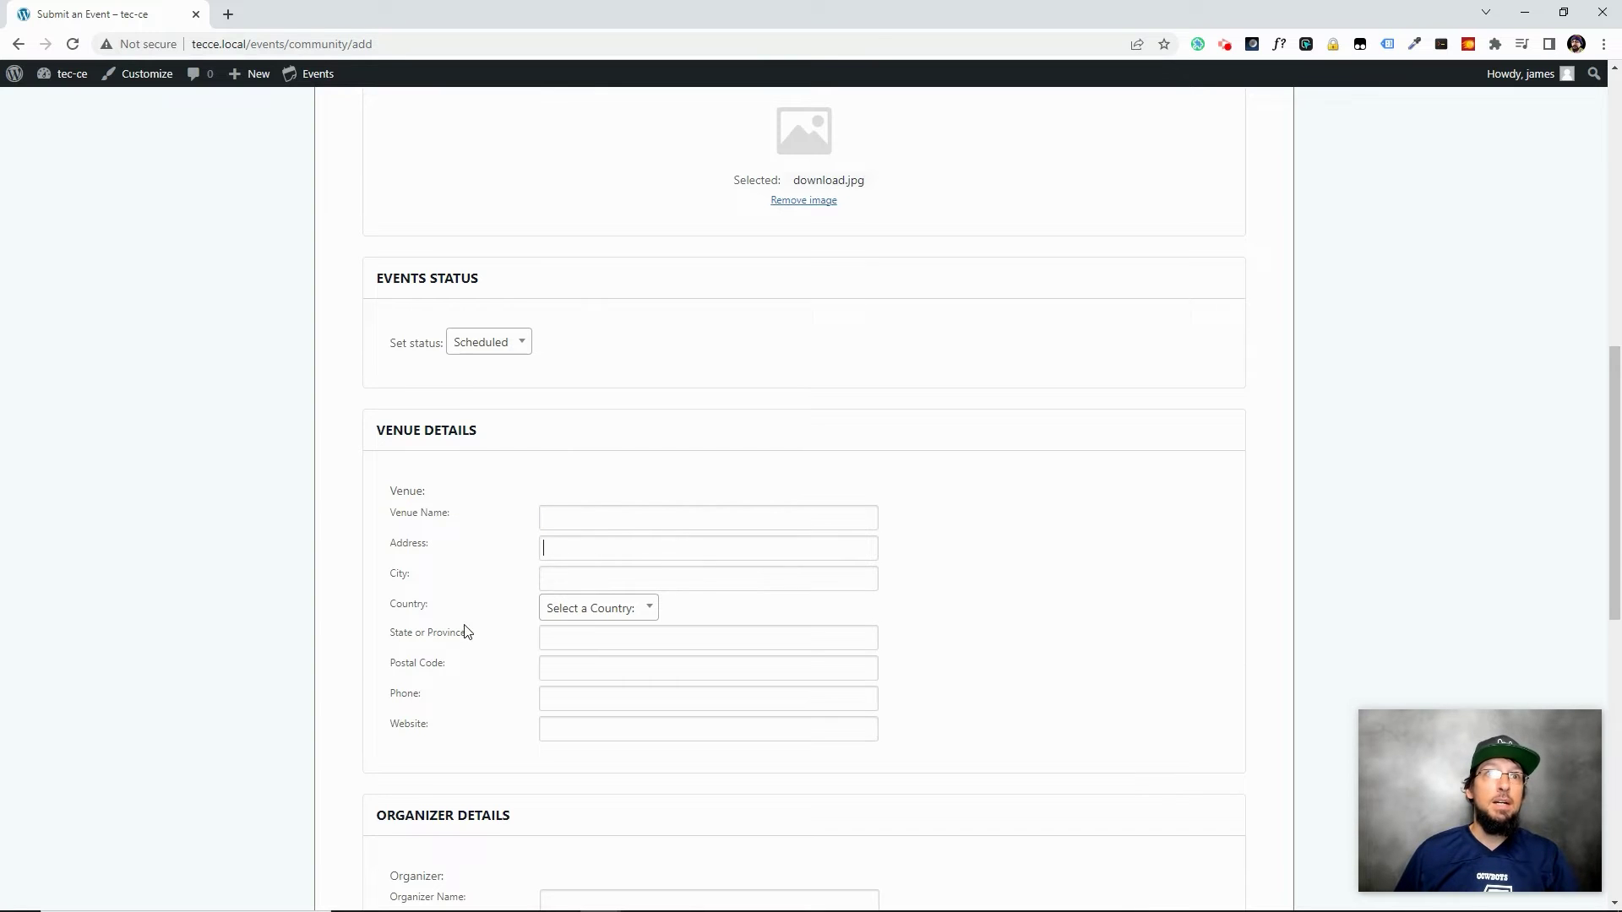
{"action": "scroll", "coordinate": [466, 632], "scroll_direction": "down", "scroll_amount": 4}
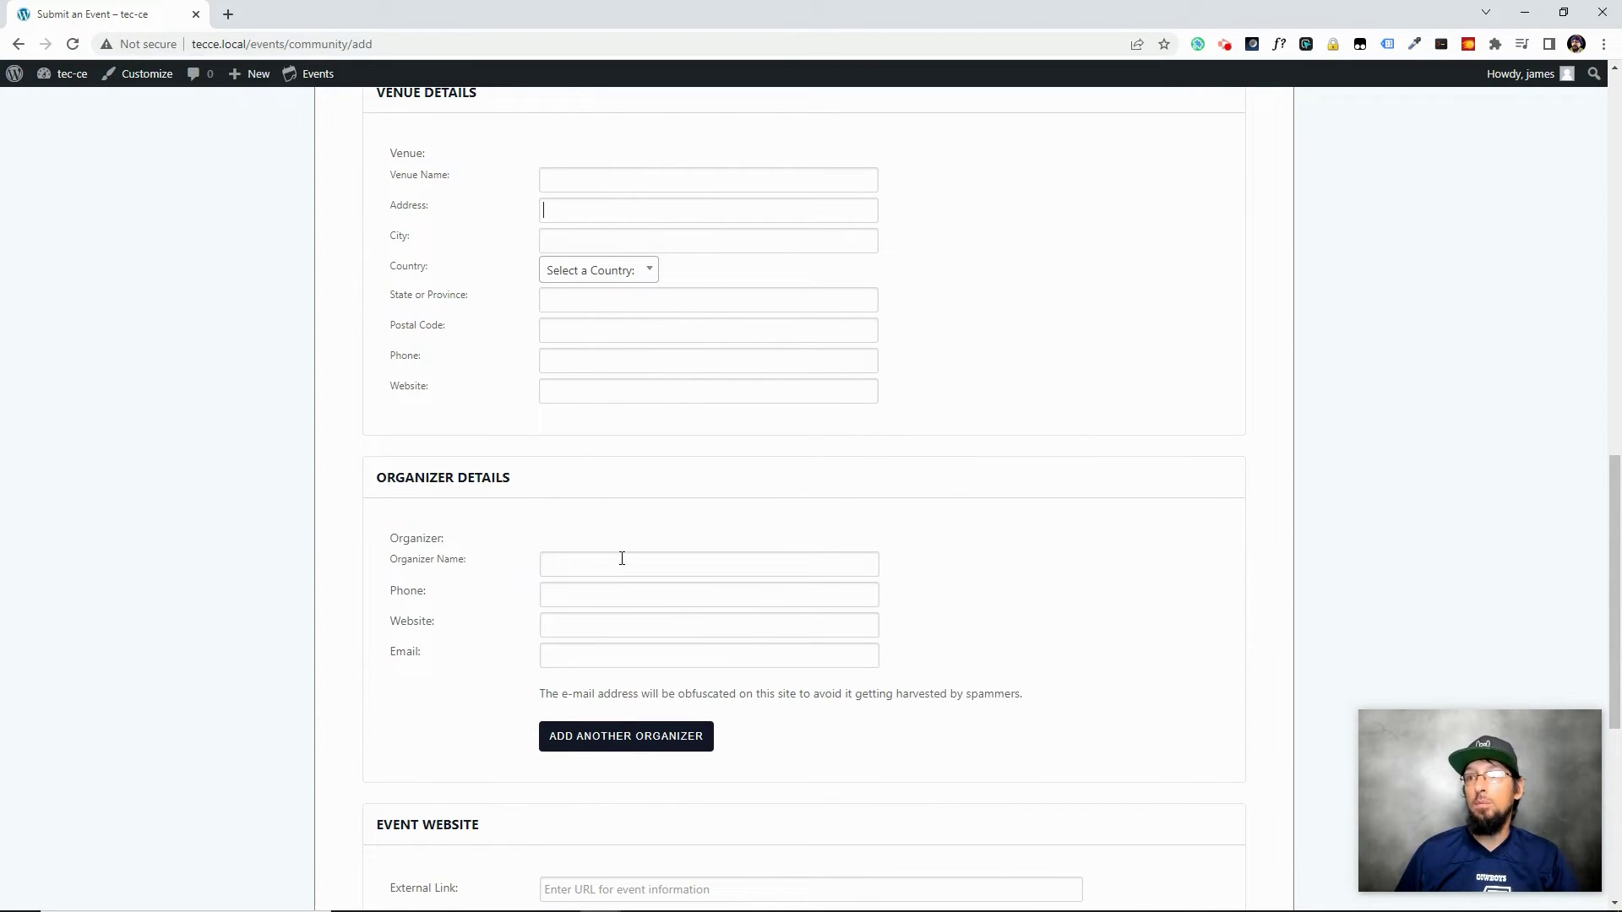
{"action": "scroll", "coordinate": [541, 625], "scroll_direction": "up", "scroll_amount": 1}
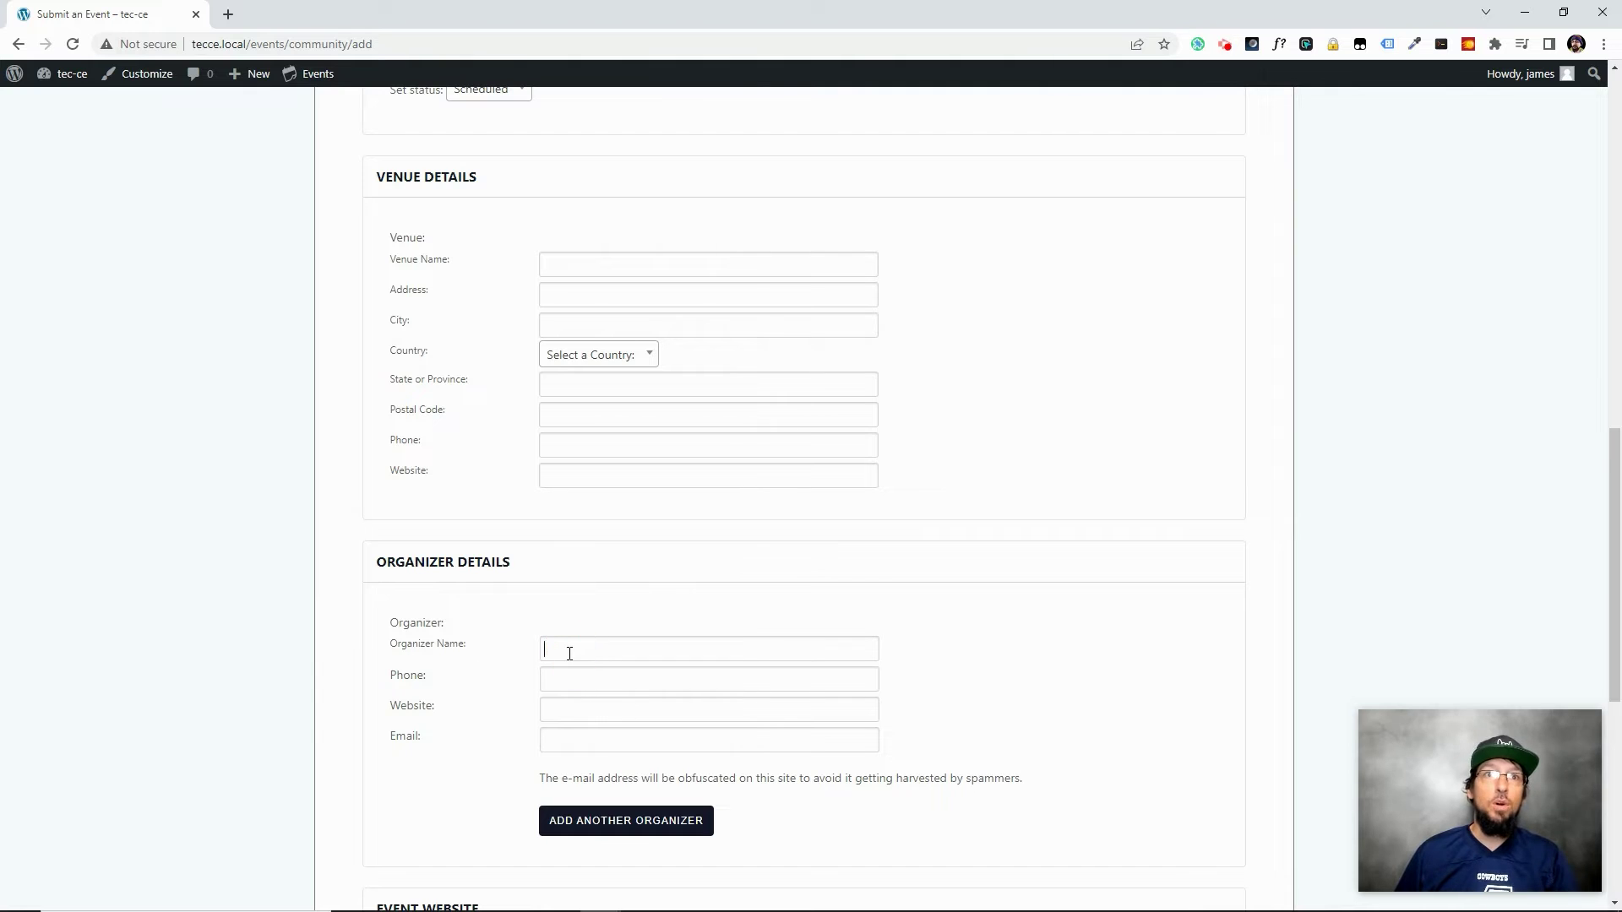
{"action": "left_click", "coordinate": [571, 681]}
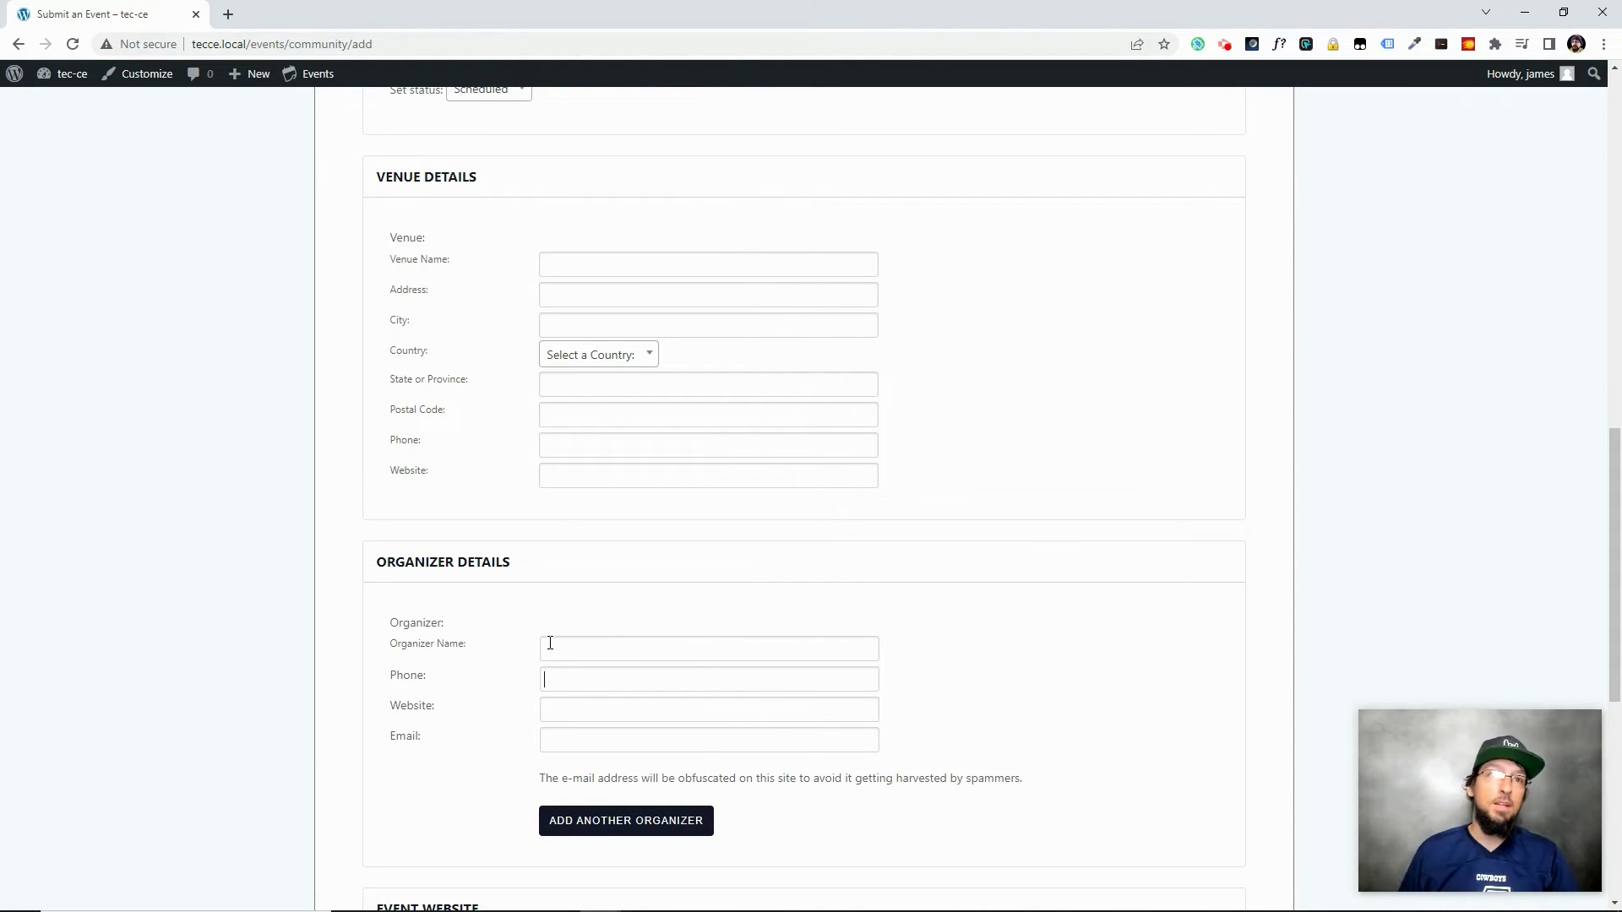
{"action": "scroll", "coordinate": [546, 655], "scroll_direction": "down", "scroll_amount": 2}
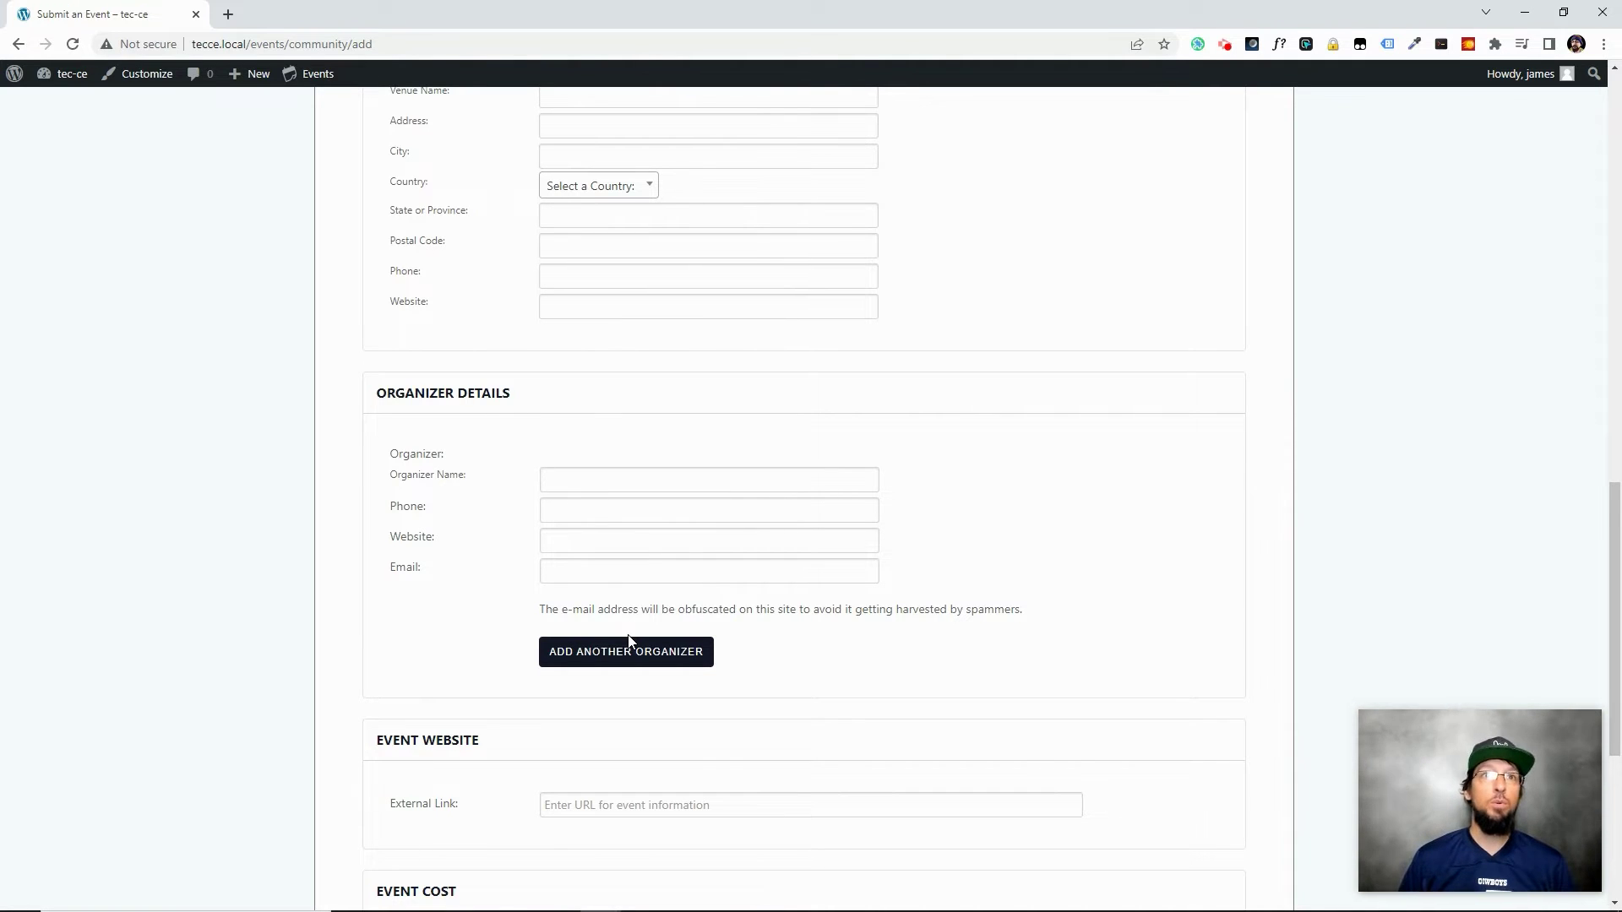
{"action": "scroll", "coordinate": [660, 581], "scroll_direction": "up", "scroll_amount": 3}
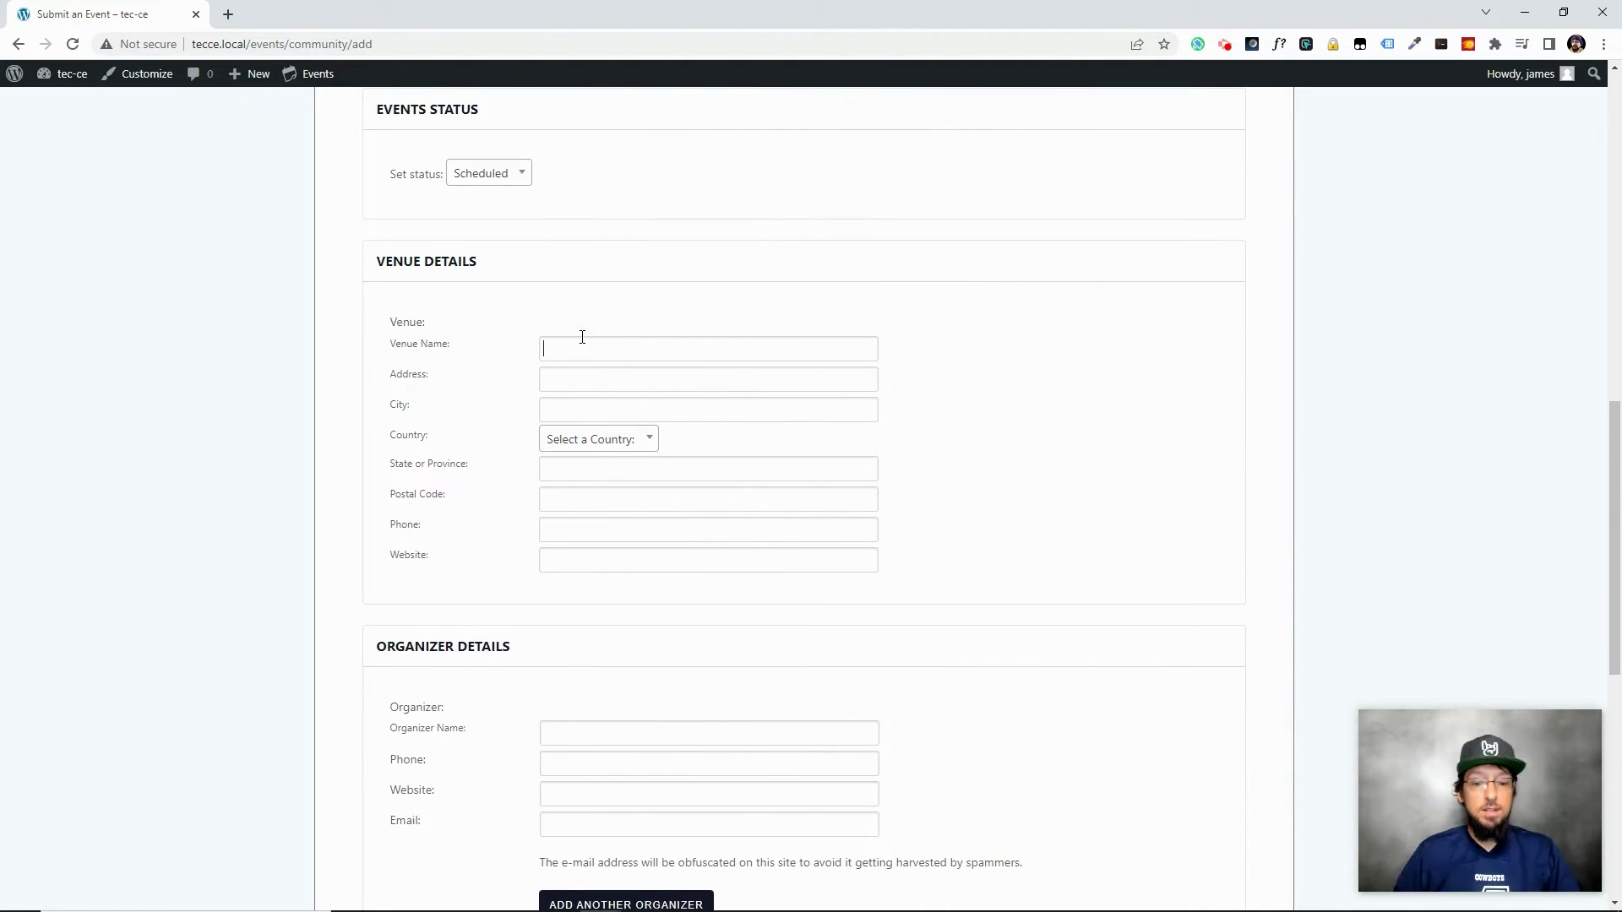
Fill in venue 'Some Venue' in Someplace, Idaho, United States, with street address, postal code, phone and somevenue.com
{"action": "left_click", "coordinate": [582, 338]}
{"action": "type", "text": "Some Venue1234 Nowhere St"}
{"action": "key", "text": "Tab"}
{"action": "type", "text": "Someplace"}
{"action": "left_click", "coordinate": [592, 440]}
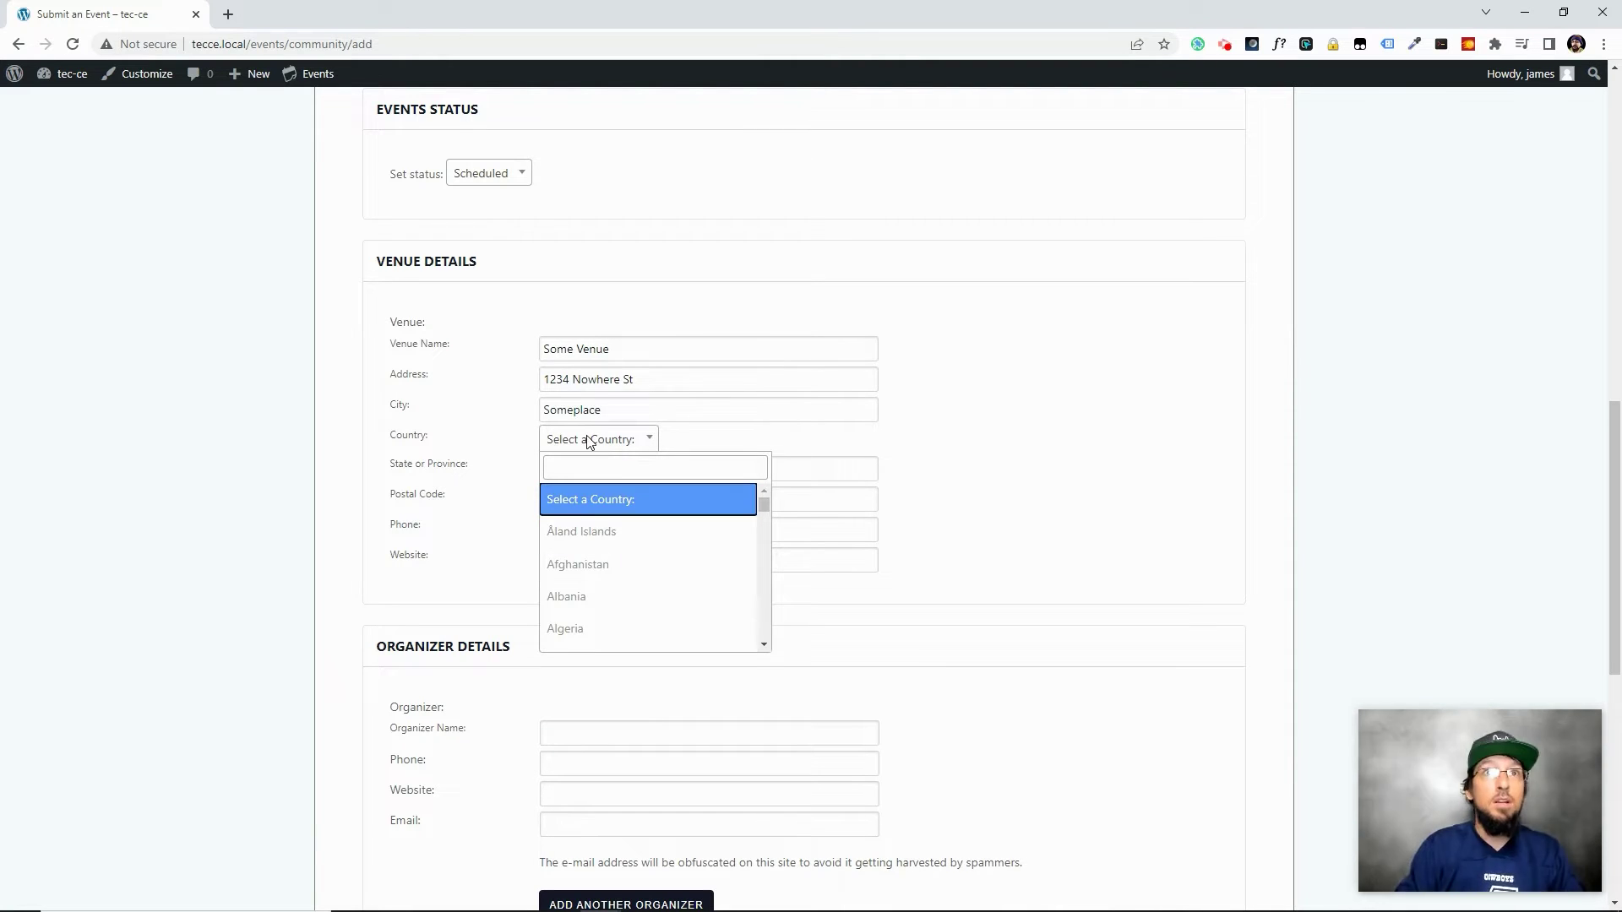
{"action": "type", "text": "united states"}
{"action": "left_click", "coordinate": [549, 499]}
{"action": "left_click", "coordinate": [571, 468]}
{"action": "left_click", "coordinate": [598, 634]}
{"action": "left_click", "coordinate": [570, 499]}
{"action": "type", "text": "54125"}
{"action": "left_click", "coordinate": [541, 531]}
{"action": "left_click", "coordinate": [601, 555]}
{"action": "type", "text": "somevenue.com"}
{"action": "scroll", "coordinate": [473, 608], "scroll_direction": "down", "scroll_amount": 2}
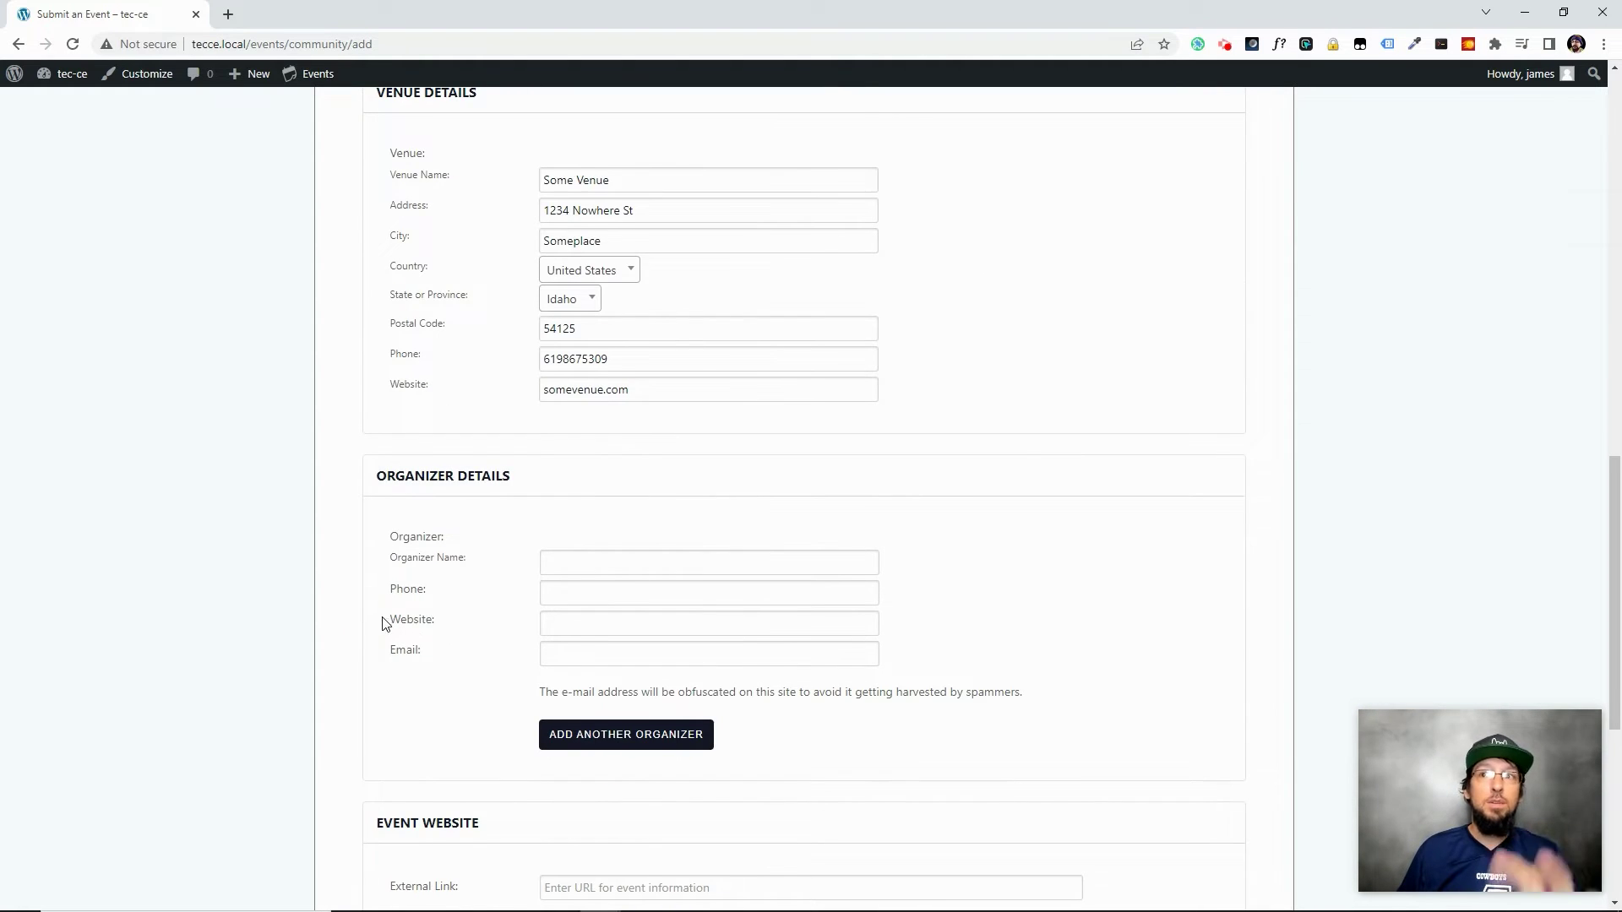
{"action": "scroll", "coordinate": [383, 623], "scroll_direction": "up", "scroll_amount": 3}
{"action": "scroll", "coordinate": [532, 695], "scroll_direction": "down", "scroll_amount": 3}
Add organizer 'Some Organizer' with phone, website someorganizer.com and contact e-mail
{"action": "left_click", "coordinate": [605, 563]}
{"action": "type", "text": "Some oR"}
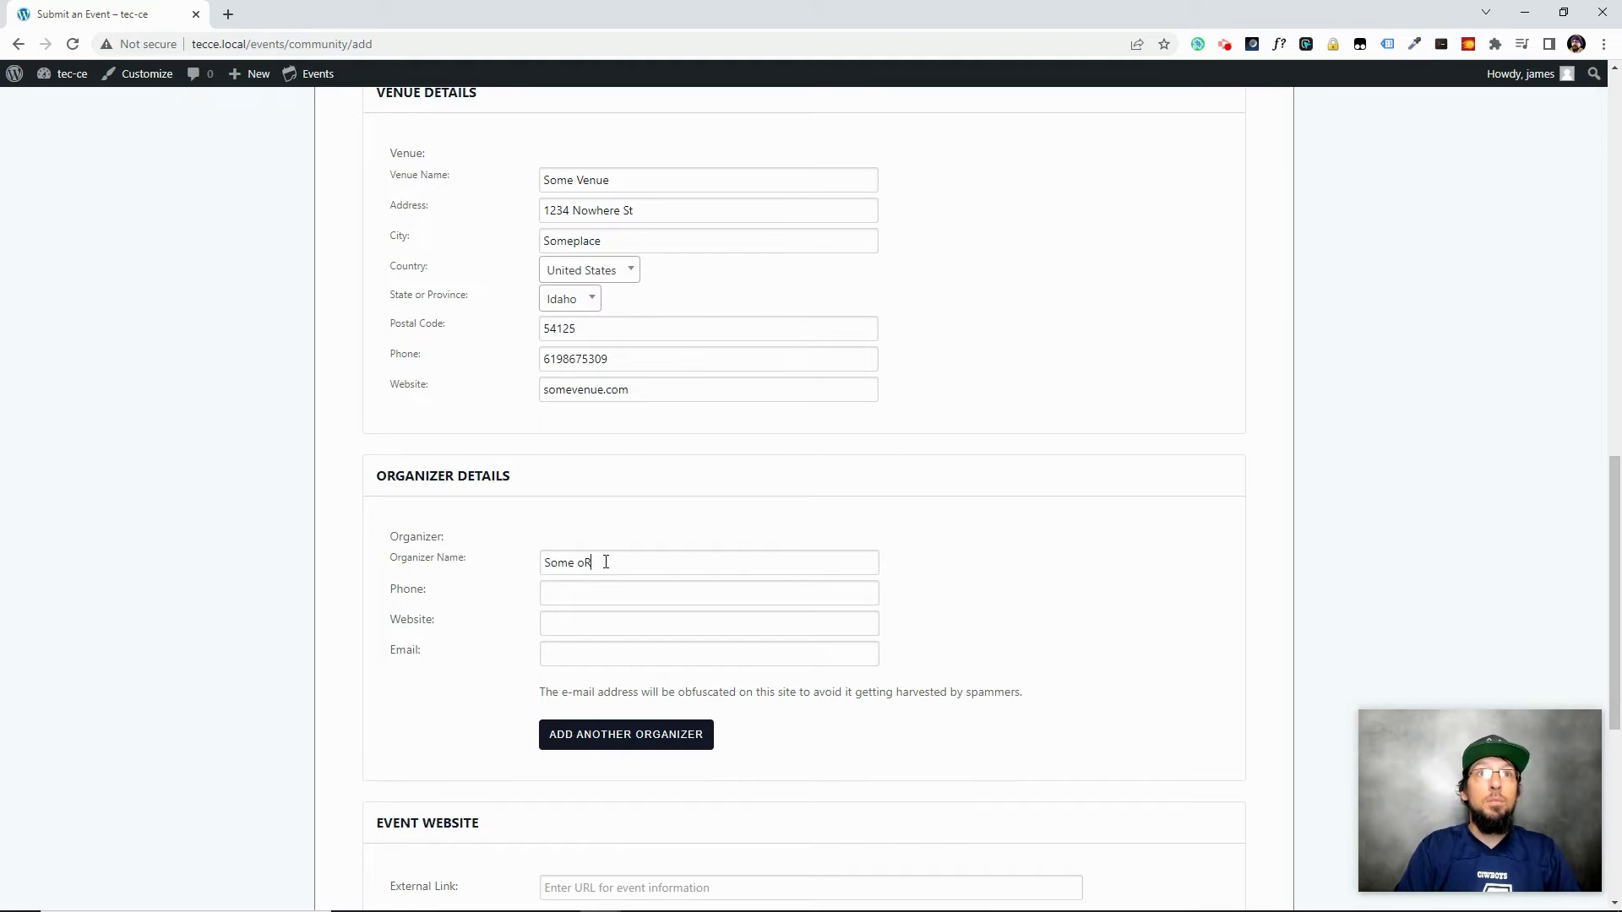
{"action": "key", "text": "Tab"}
{"action": "type", "text": "someorganizer.com"}
{"action": "key", "text": "Tab"}
{"action": "type", "text": "emailme@email.com"}
{"action": "scroll", "coordinate": [934, 493], "scroll_direction": "down", "scroll_amount": 3}
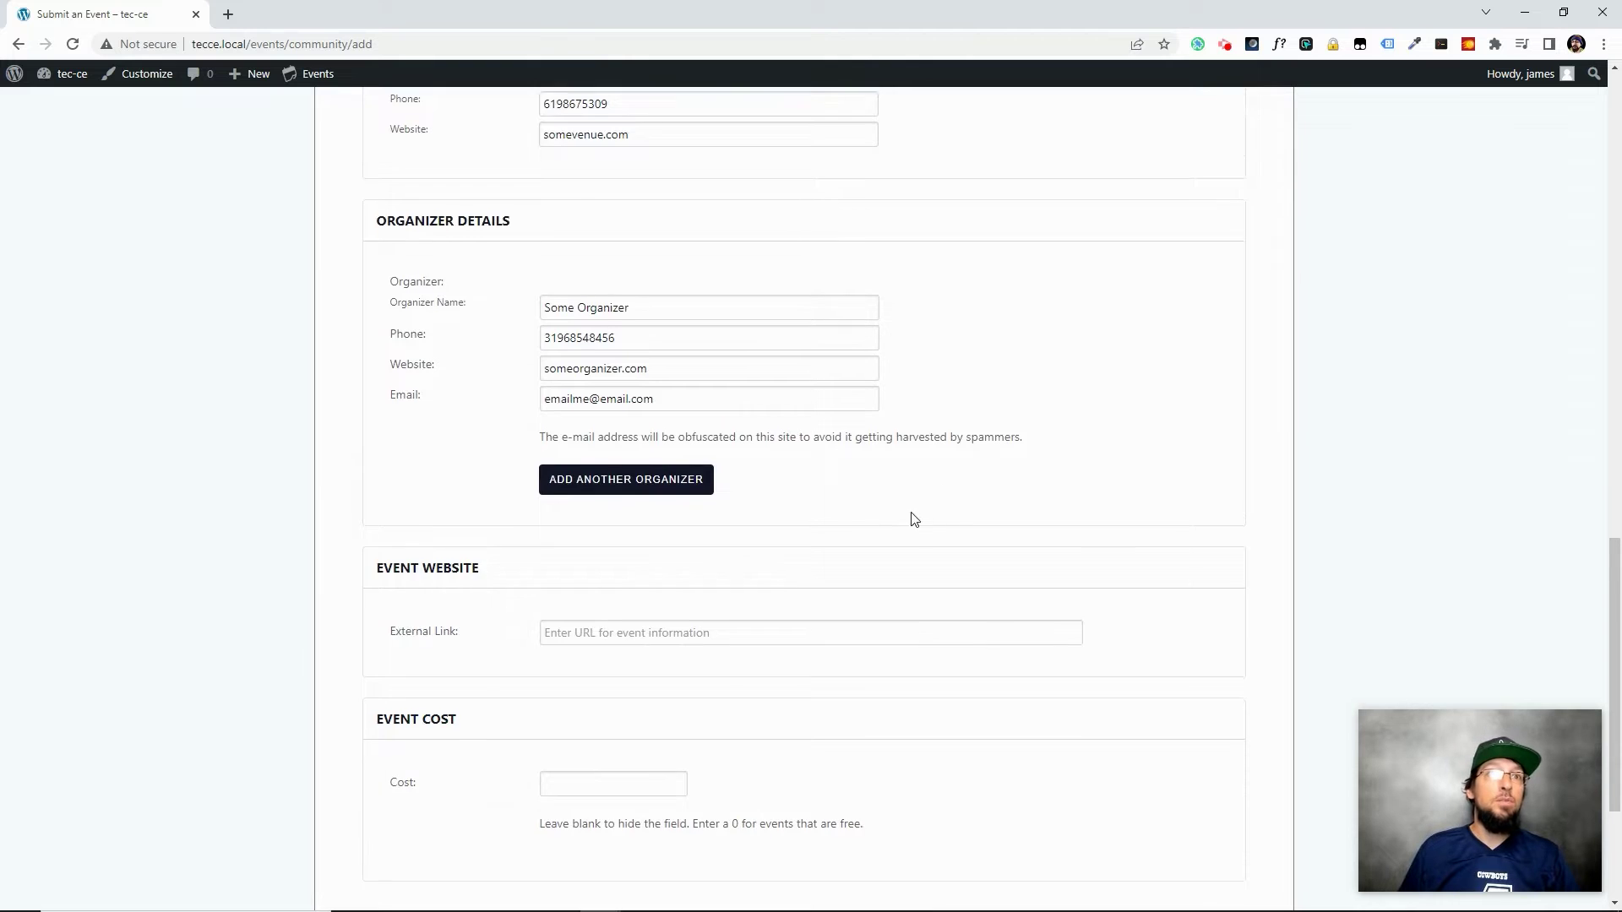
{"action": "scroll", "coordinate": [591, 380], "scroll_direction": "down", "scroll_amount": 3}
{"action": "scroll", "coordinate": [580, 435], "scroll_direction": "up", "scroll_amount": 2}
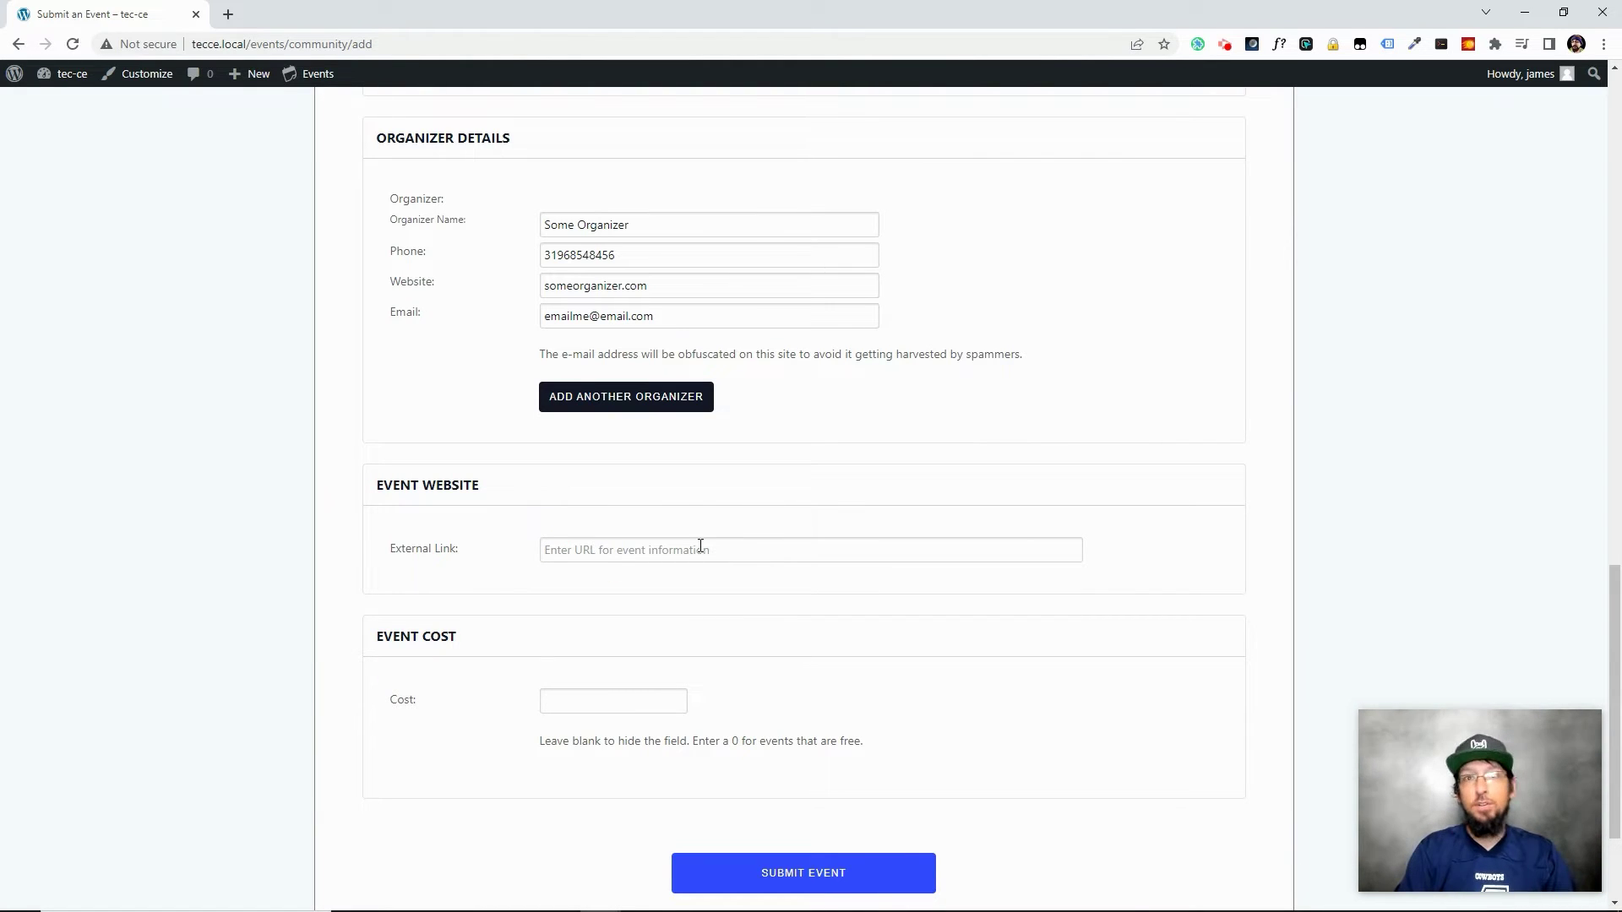
{"action": "type", "text": "some"}
{"action": "key", "text": "BackSpace"}
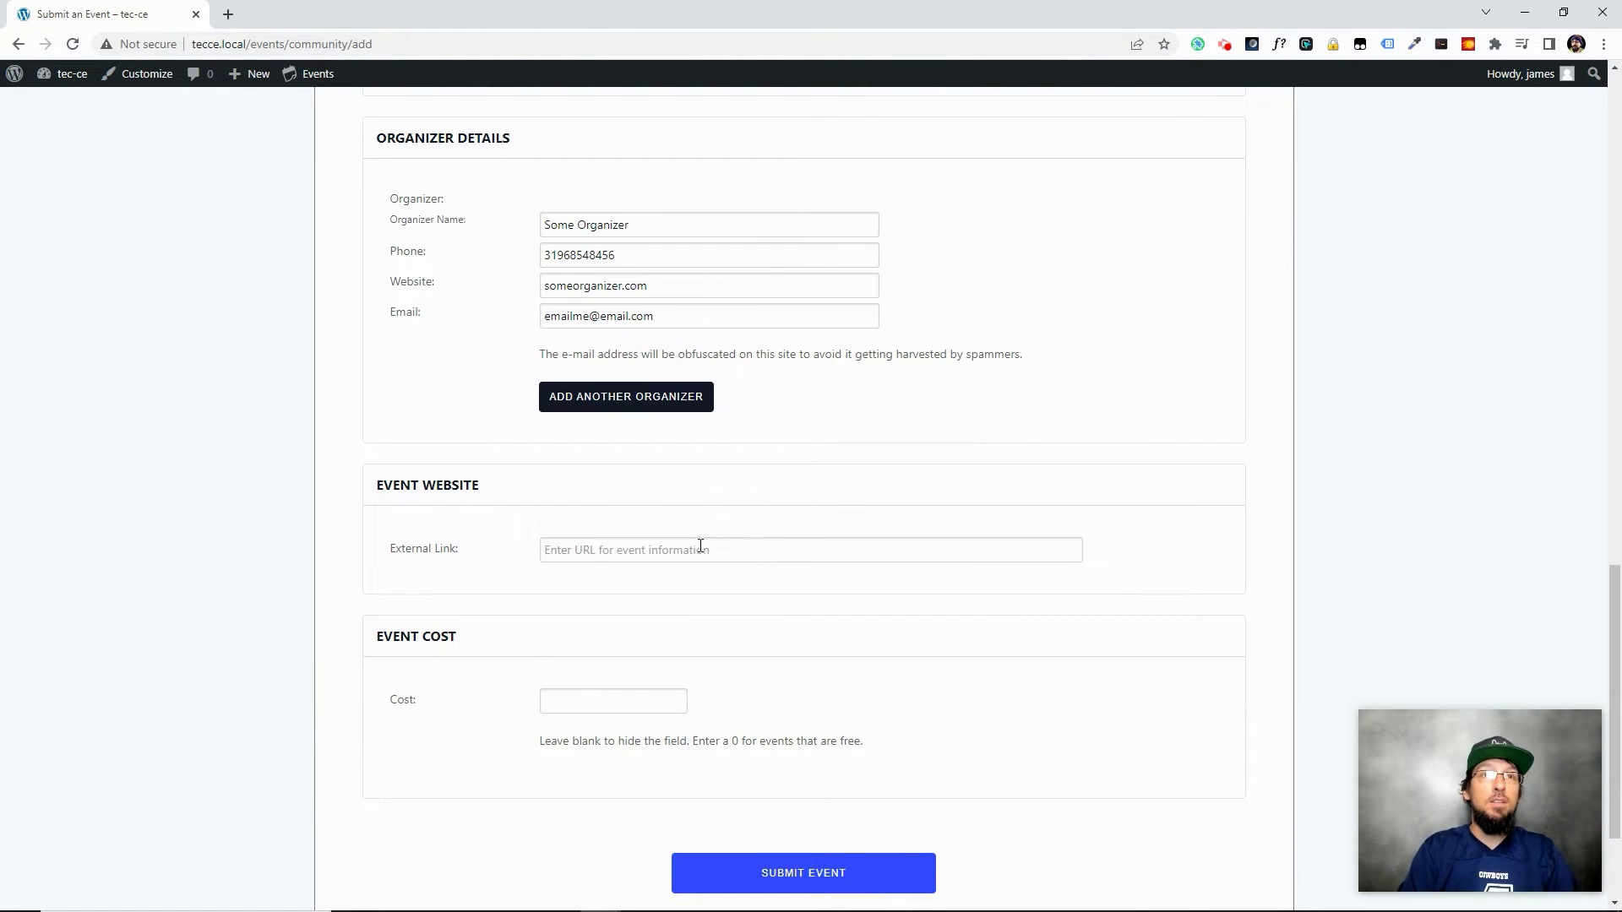
{"action": "type", "text": "eventbrite.com/whater"}
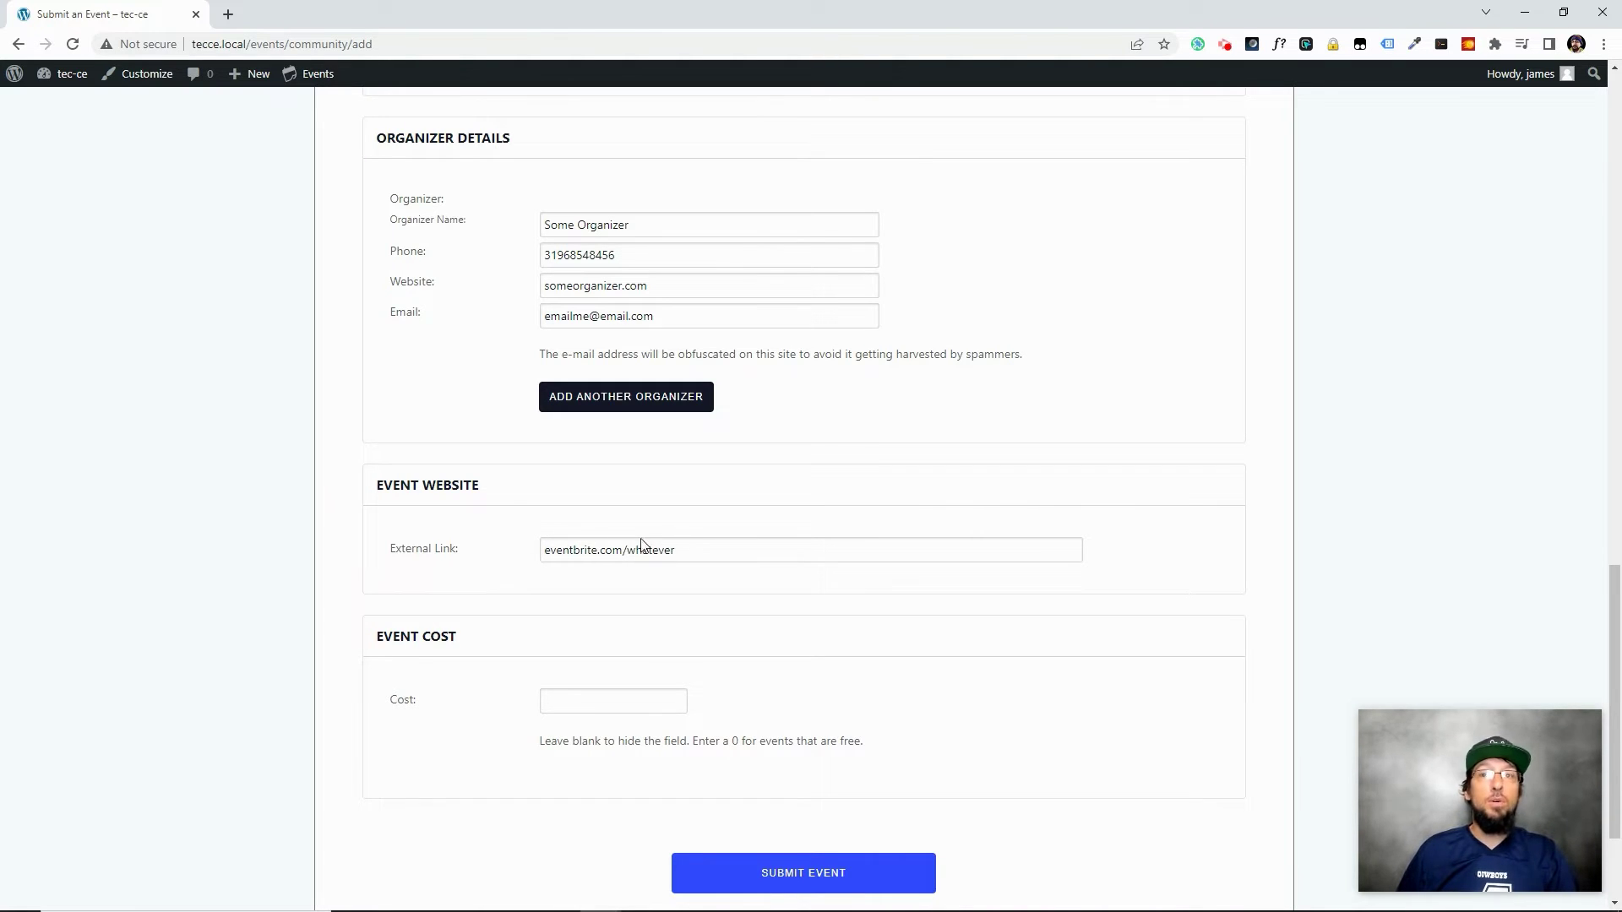
{"action": "left_click", "coordinate": [542, 554]}
{"action": "type", "text": "https:/"}
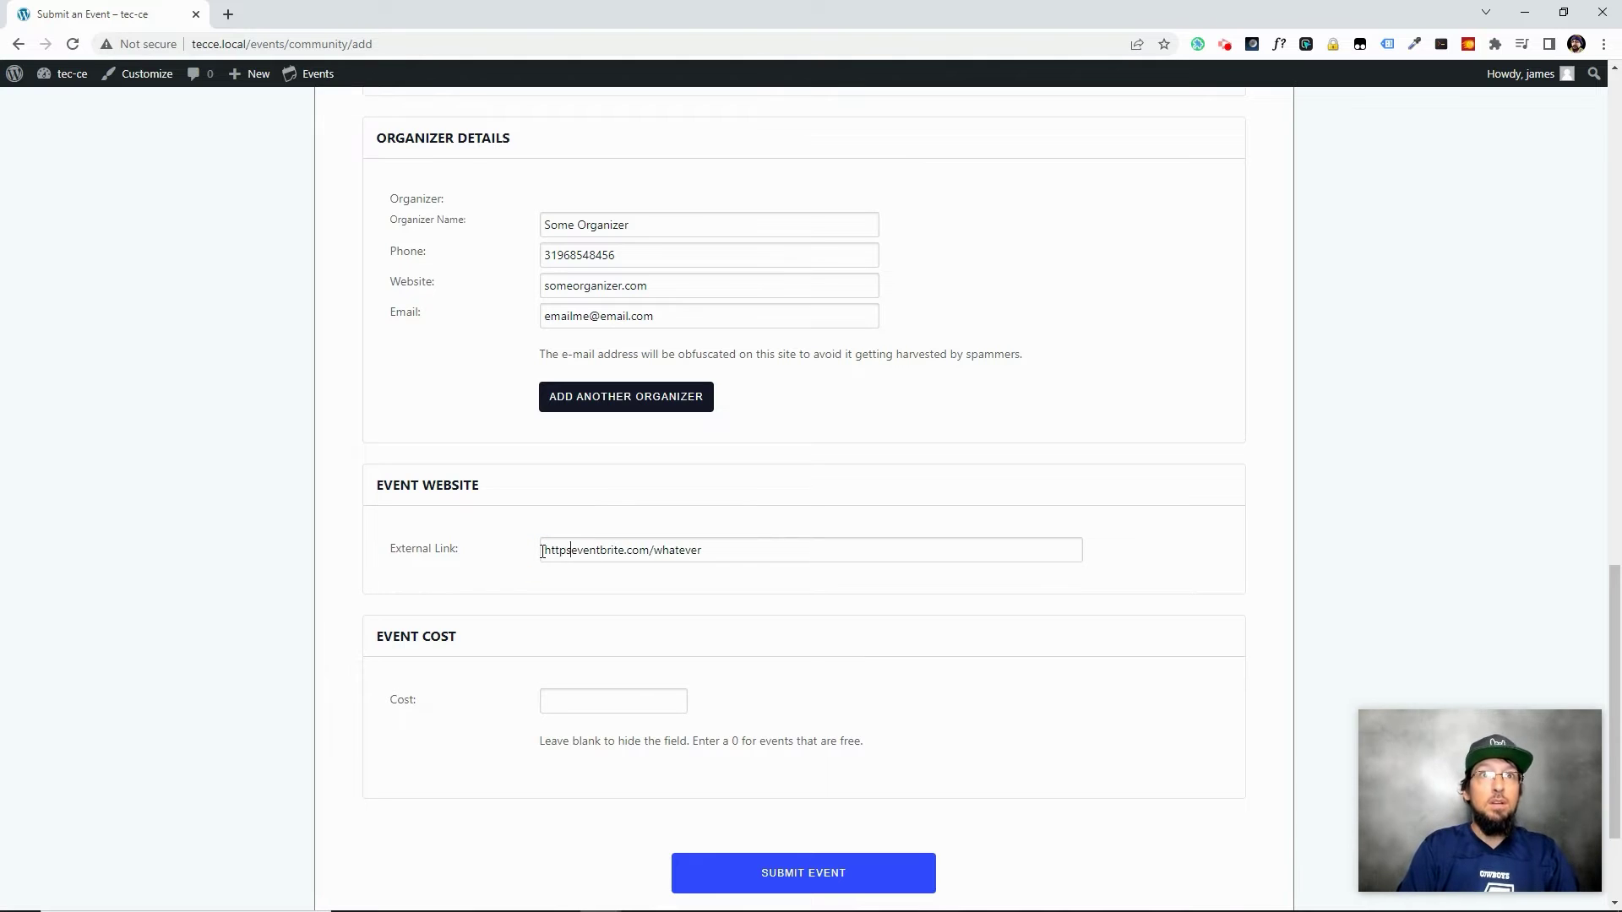
{"action": "type", "text": "/"}
{"action": "scroll", "coordinate": [574, 633], "scroll_direction": "down", "scroll_amount": 2}
Set the cost to 5, submit the event, and go to the admin dashboard
{"action": "left_click", "coordinate": [615, 529]}
{"action": "type", "text": "5"}
{"action": "left_click", "coordinate": [807, 709]}
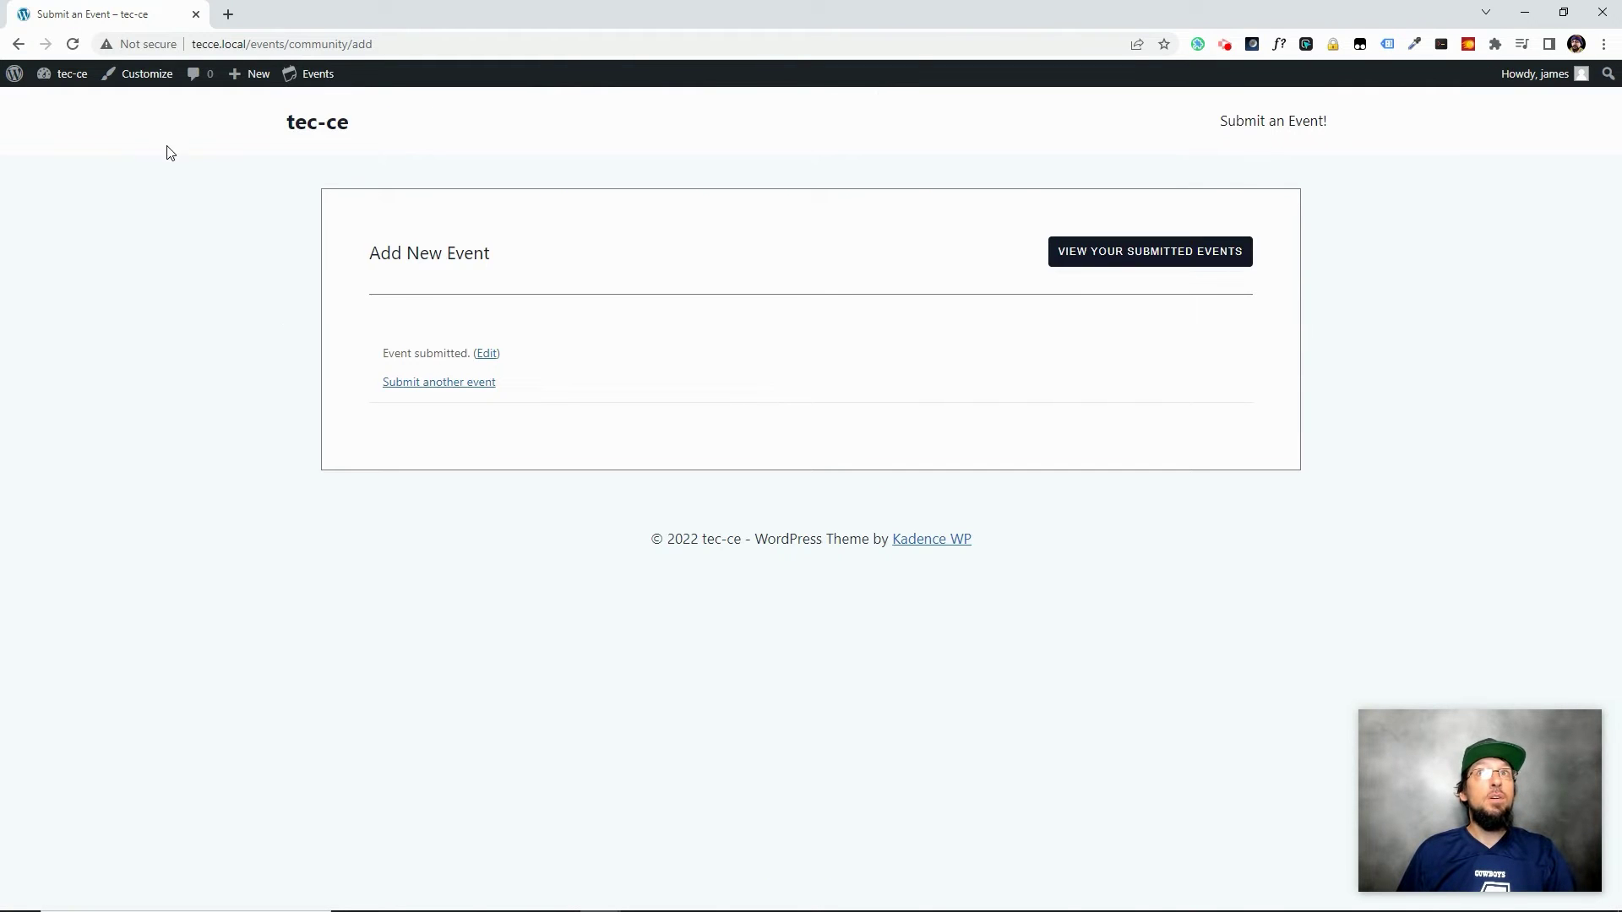
{"action": "left_click", "coordinate": [68, 74]}
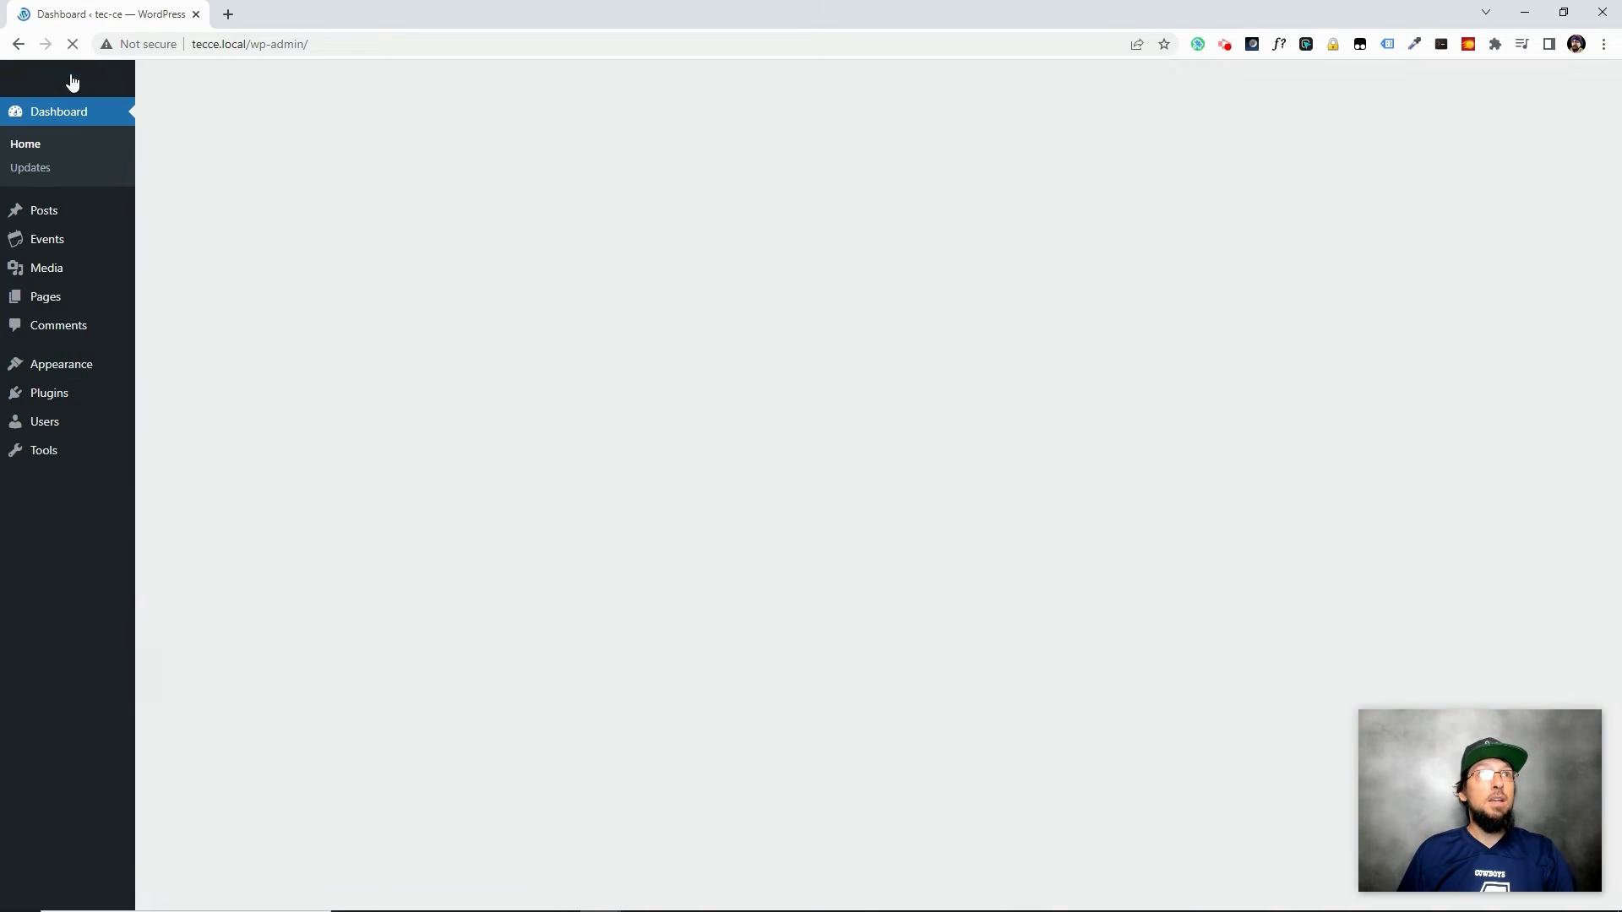
Open Whiskey Friday in the event editor and review it, leaving its status as Draft
{"action": "left_click", "coordinate": [49, 243]}
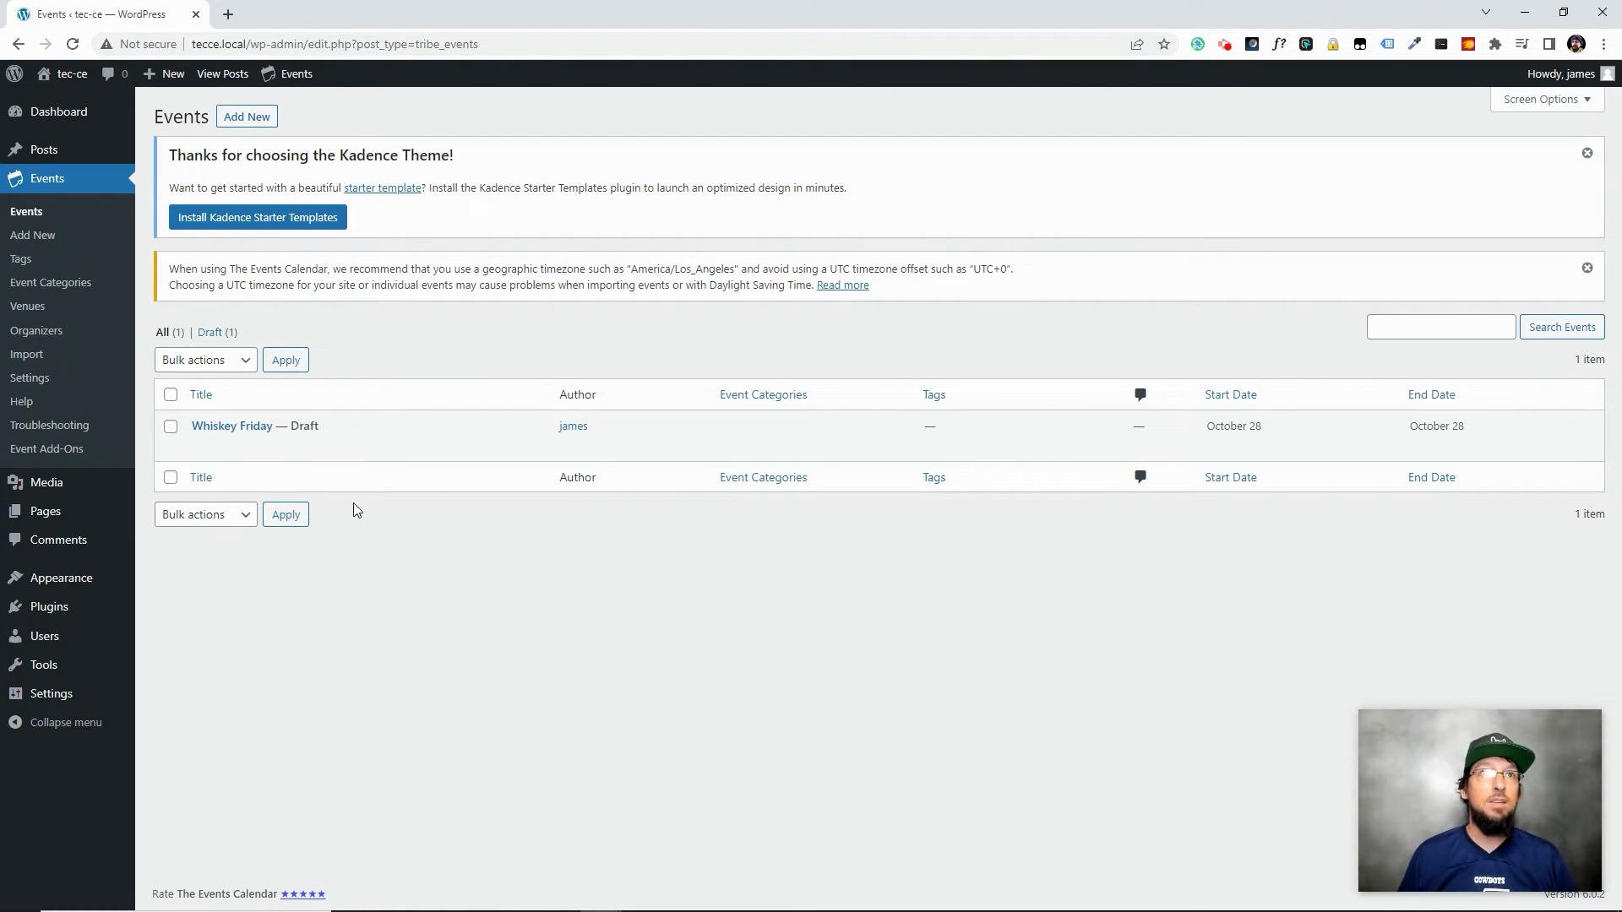
{"action": "left_click", "coordinate": [237, 428]}
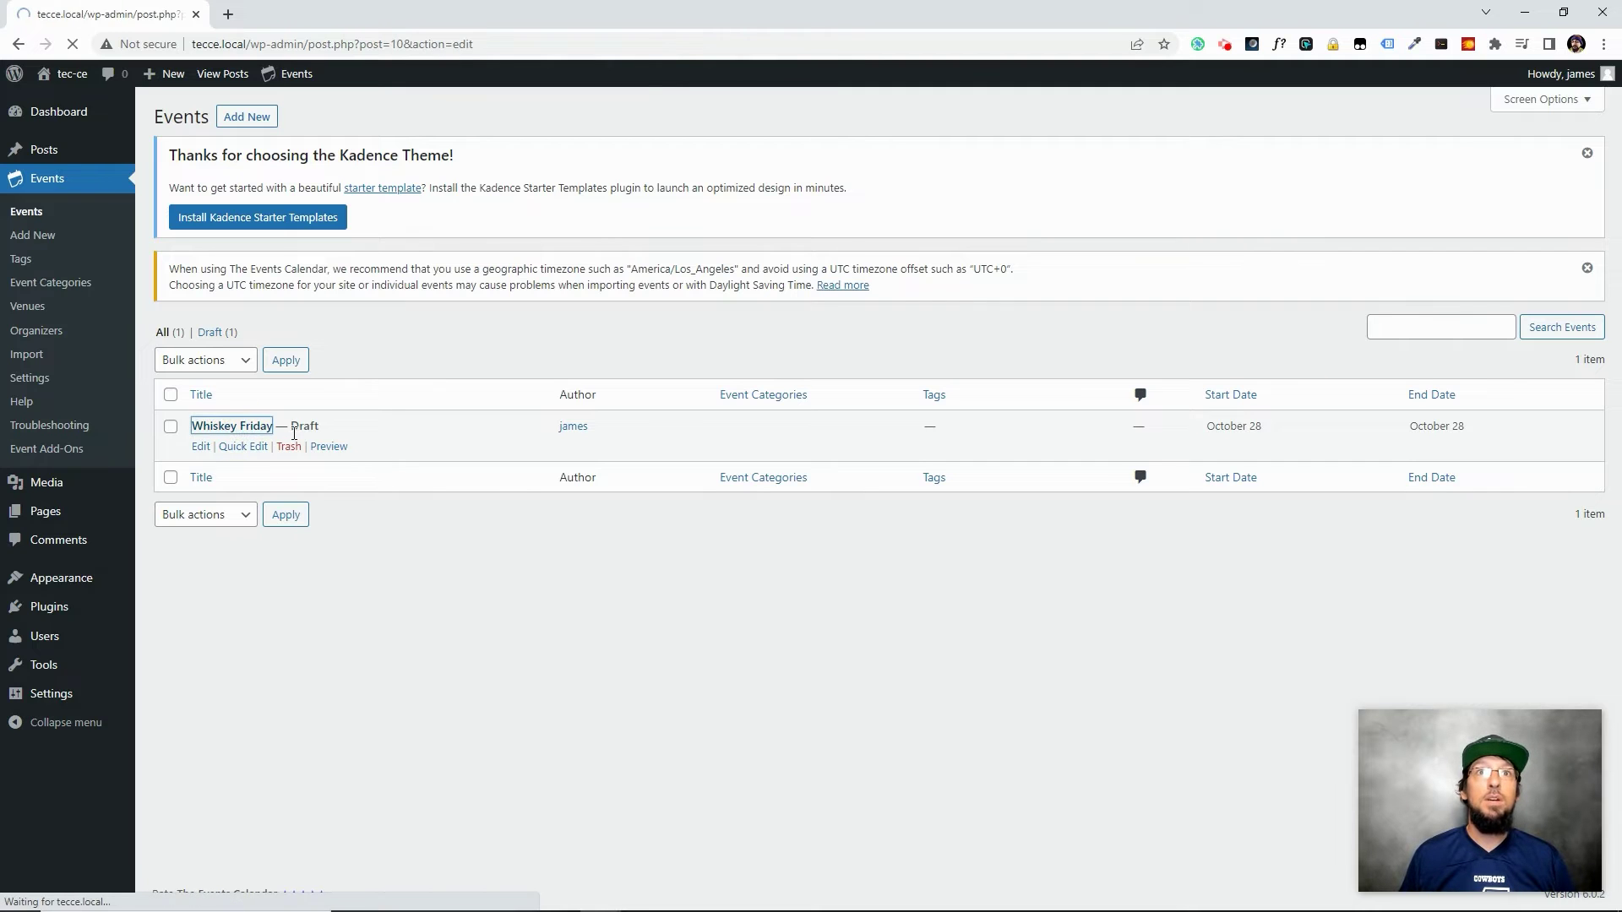
{"action": "scroll", "coordinate": [497, 481], "scroll_direction": "down", "scroll_amount": 6}
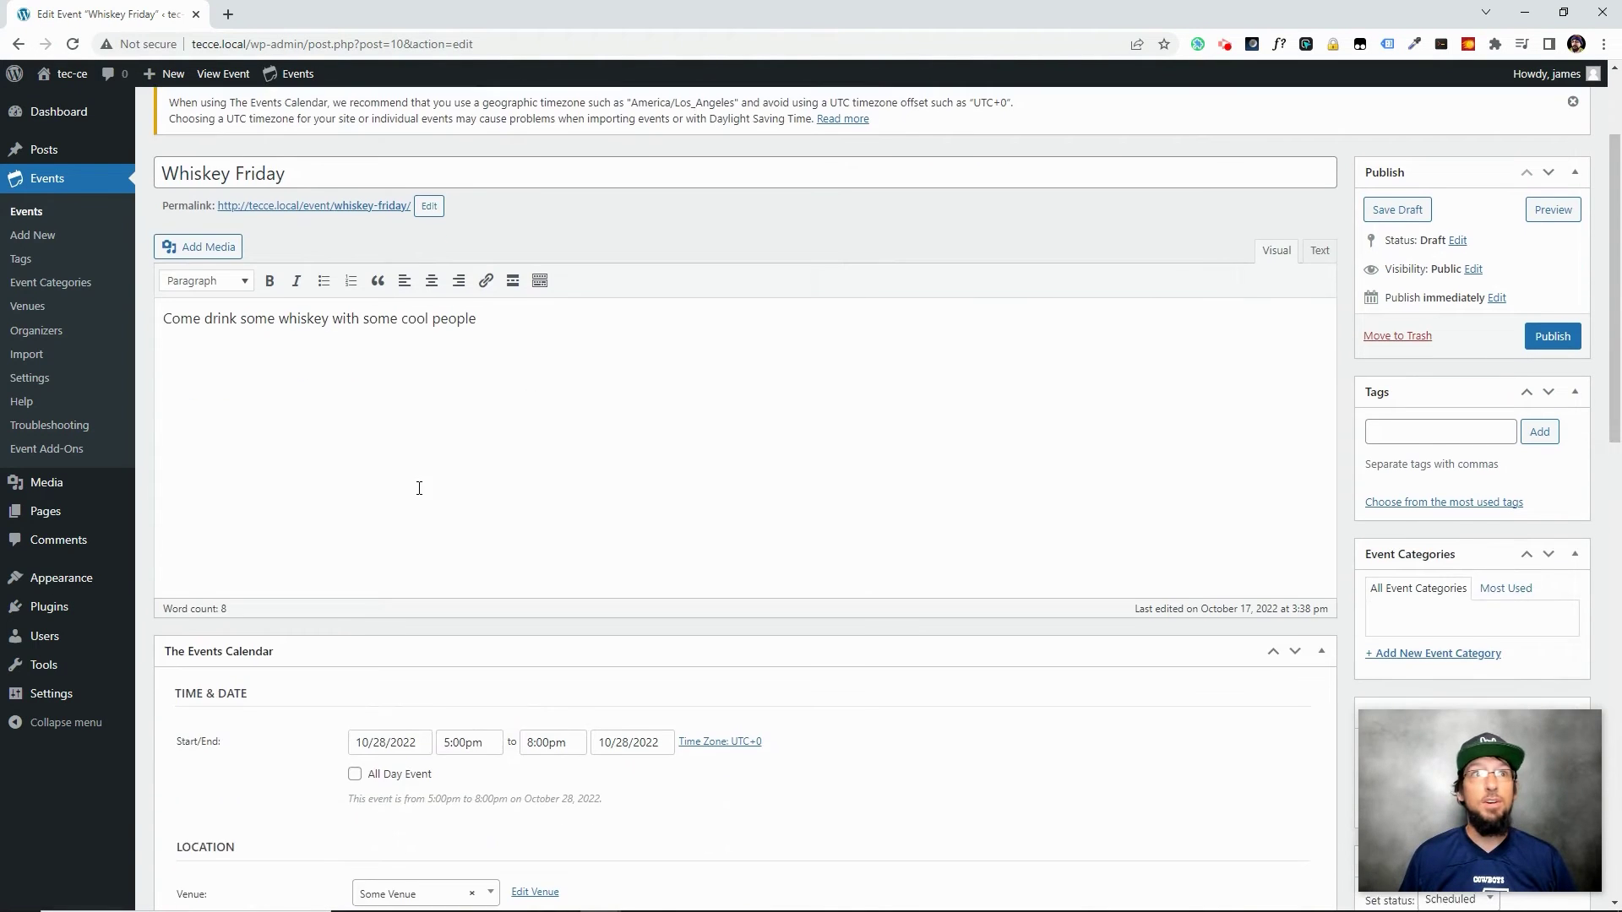
{"action": "scroll", "coordinate": [363, 591], "scroll_direction": "up", "scroll_amount": 4}
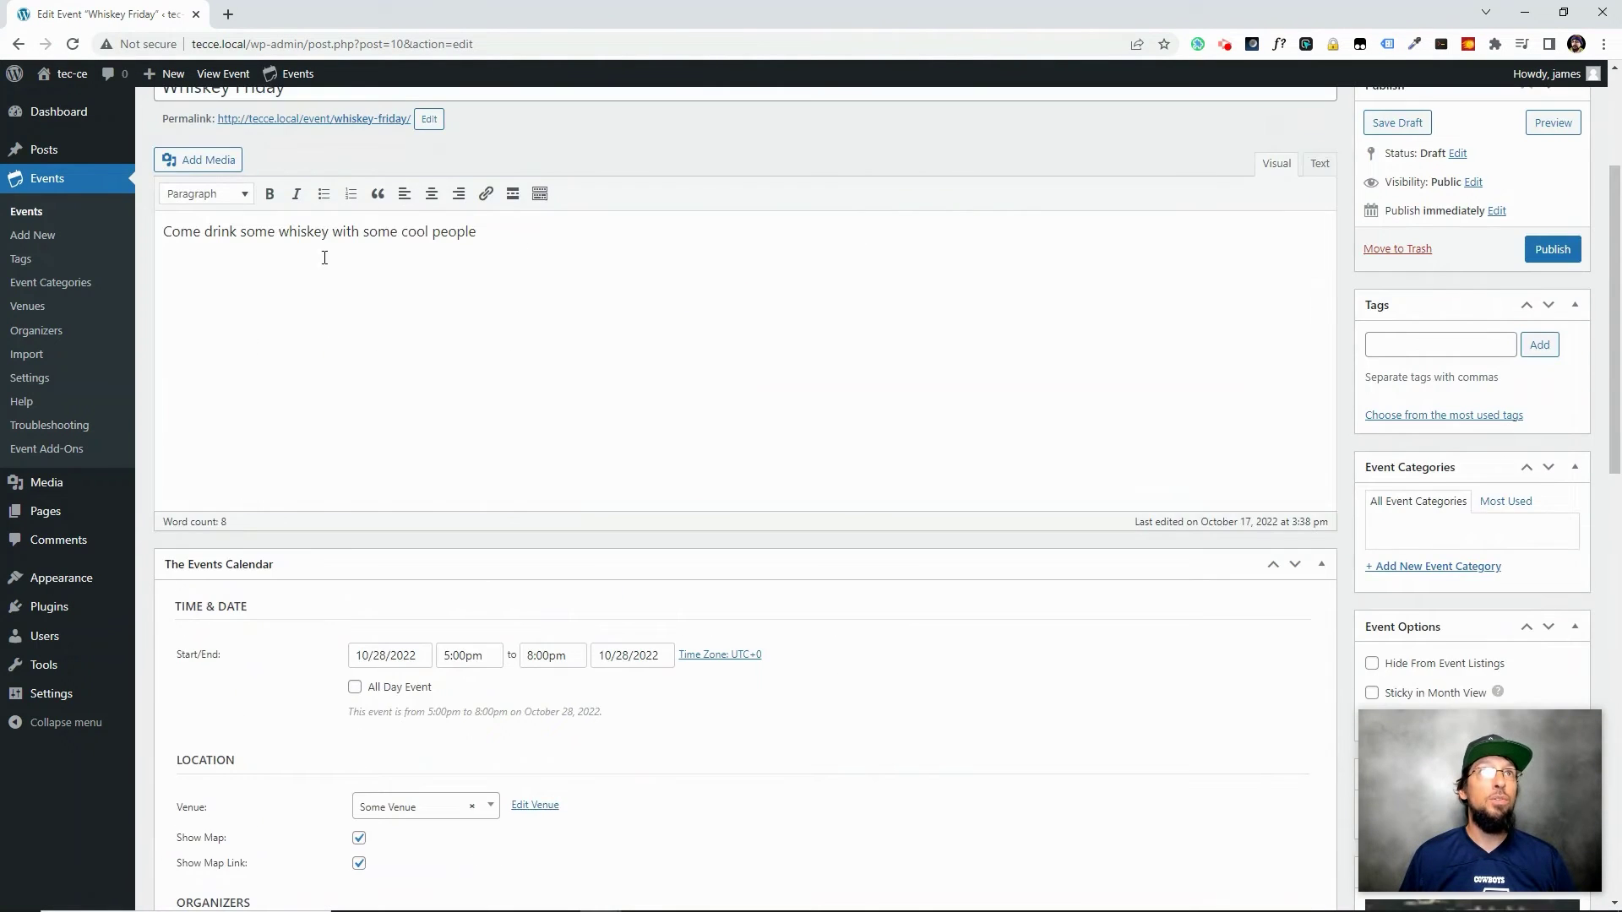
{"action": "scroll", "coordinate": [369, 308], "scroll_direction": "down", "scroll_amount": 13}
{"action": "scroll", "coordinate": [909, 608], "scroll_direction": "up", "scroll_amount": 10}
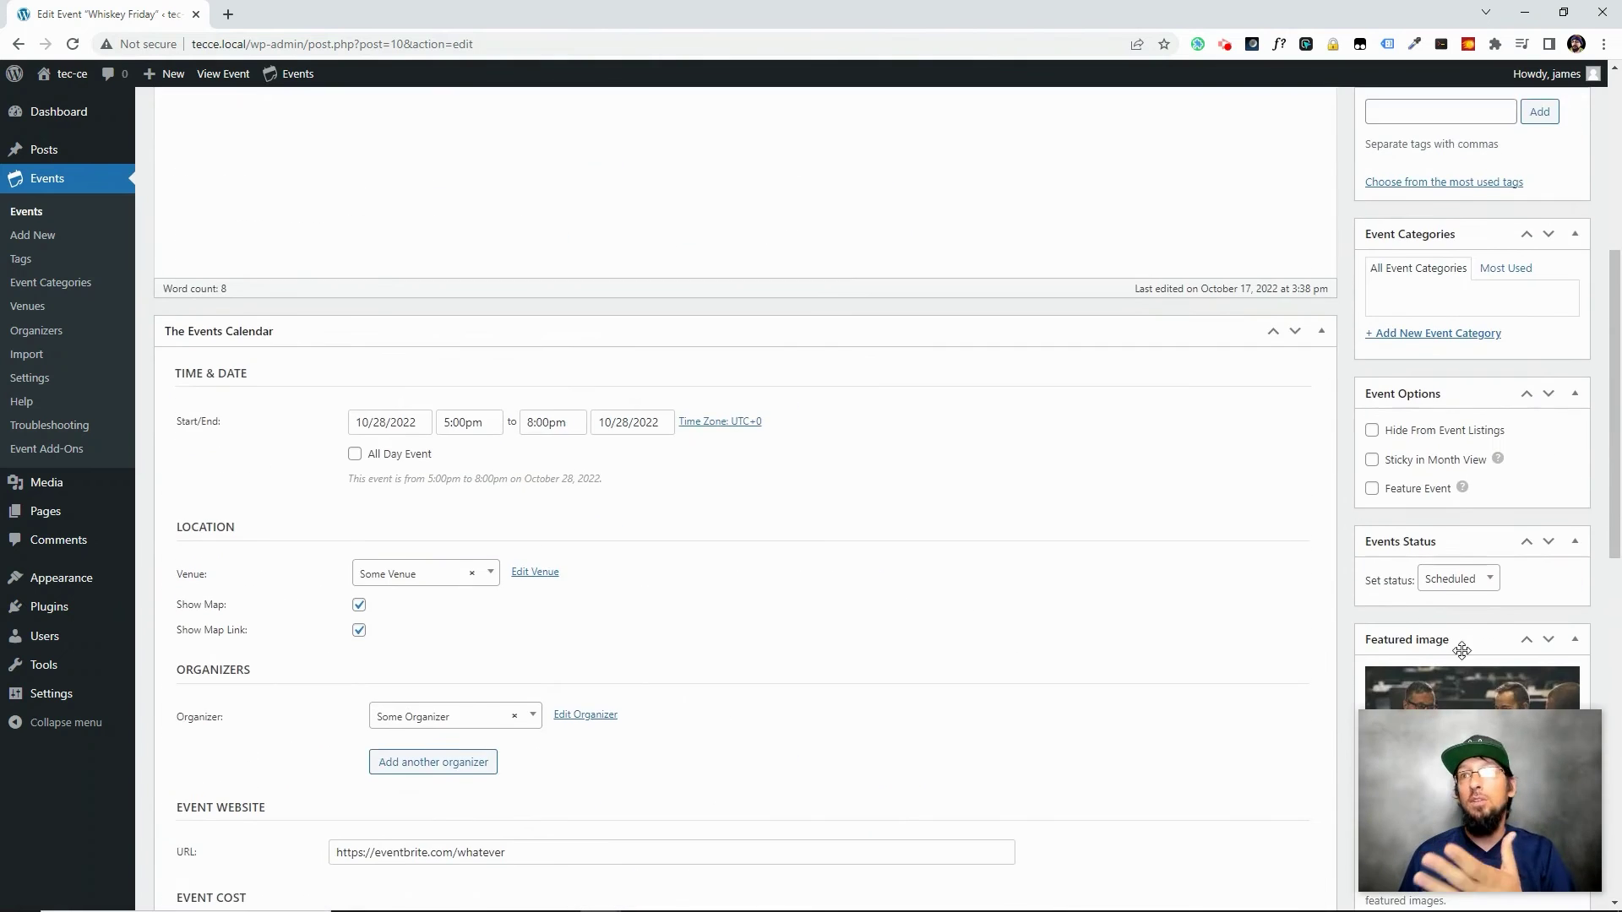
{"action": "scroll", "coordinate": [485, 499], "scroll_direction": "down", "scroll_amount": 11}
{"action": "scroll", "coordinate": [405, 533], "scroll_direction": "up", "scroll_amount": 15}
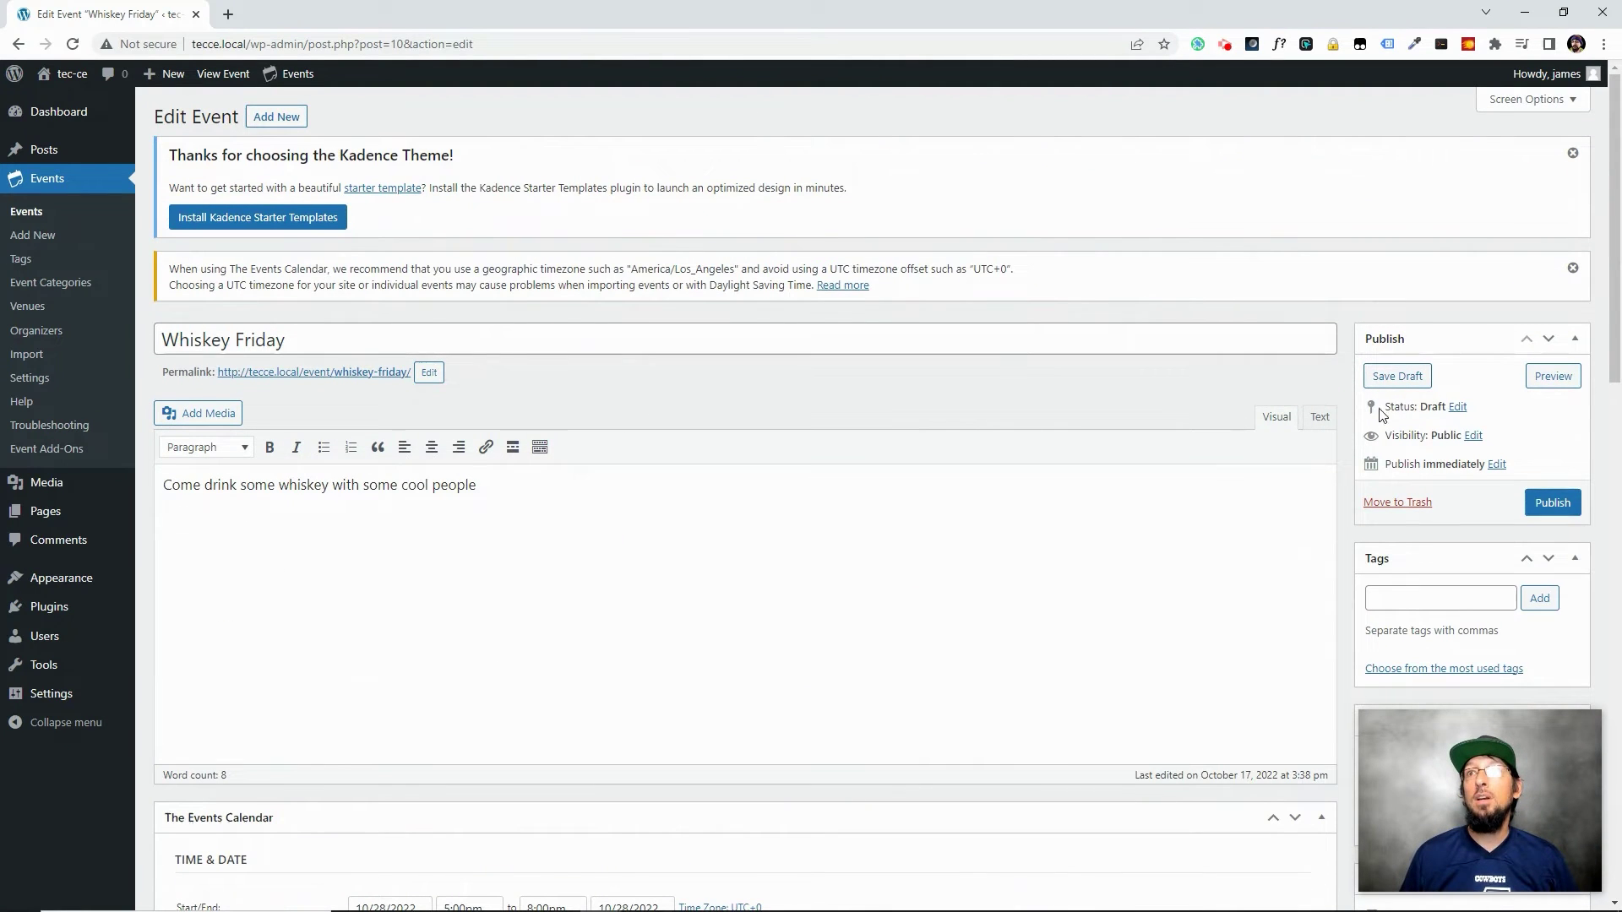
{"action": "left_click", "coordinate": [1459, 407]}
{"action": "left_click", "coordinate": [1432, 431]}
{"action": "left_click", "coordinate": [1436, 432]}
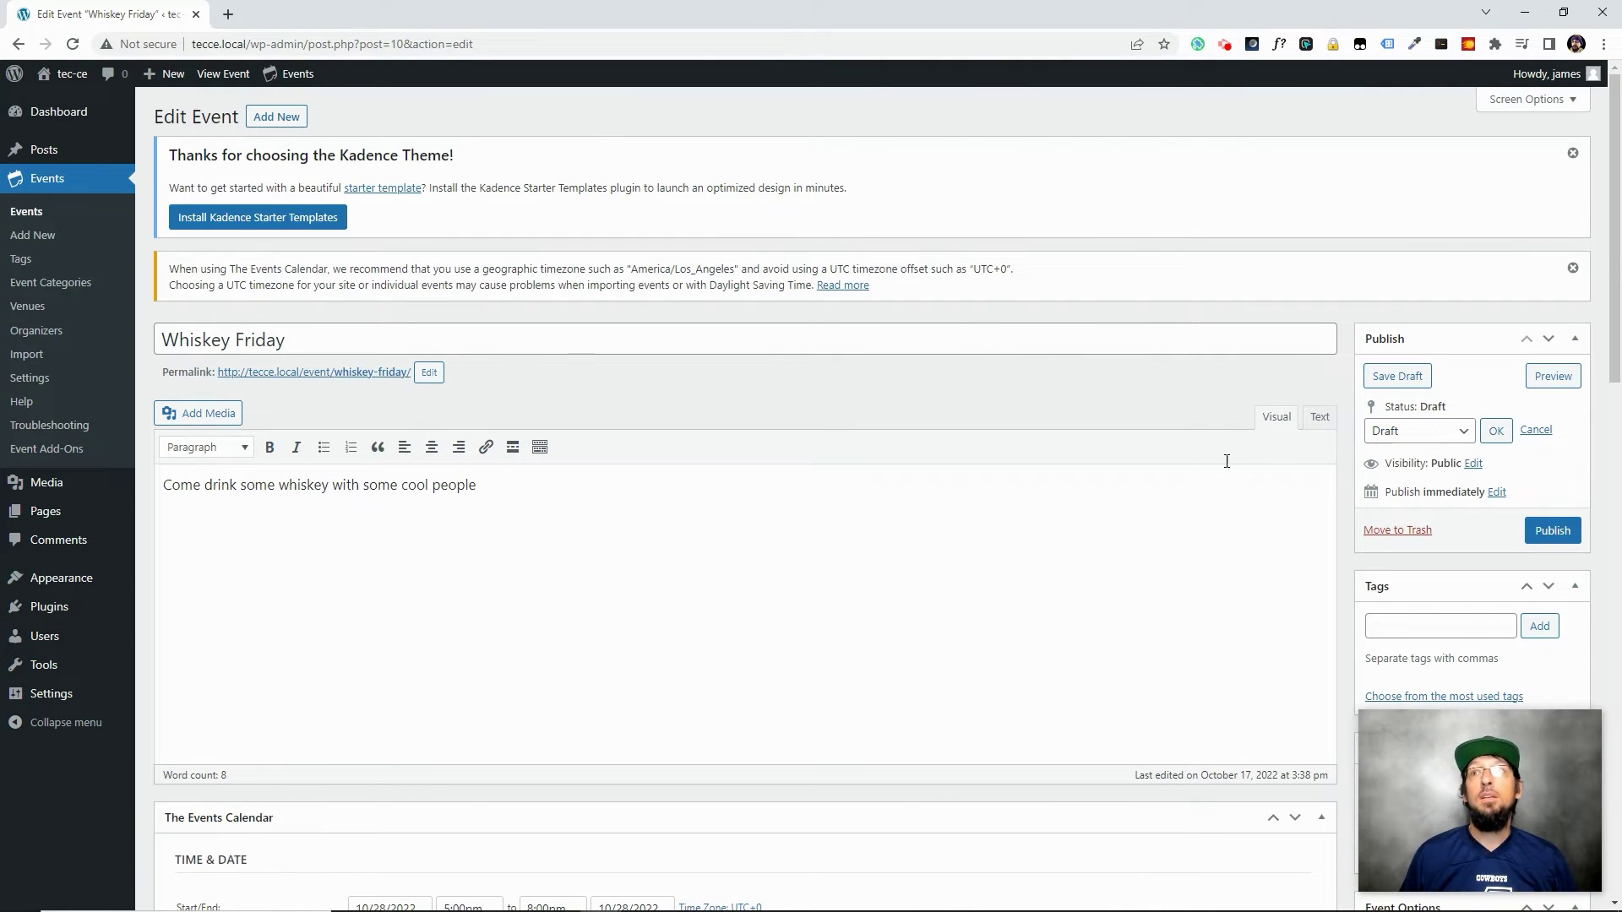
Publish Whiskey Friday via Quick Edit in the Events list, then view its page
{"action": "left_click", "coordinate": [45, 180]}
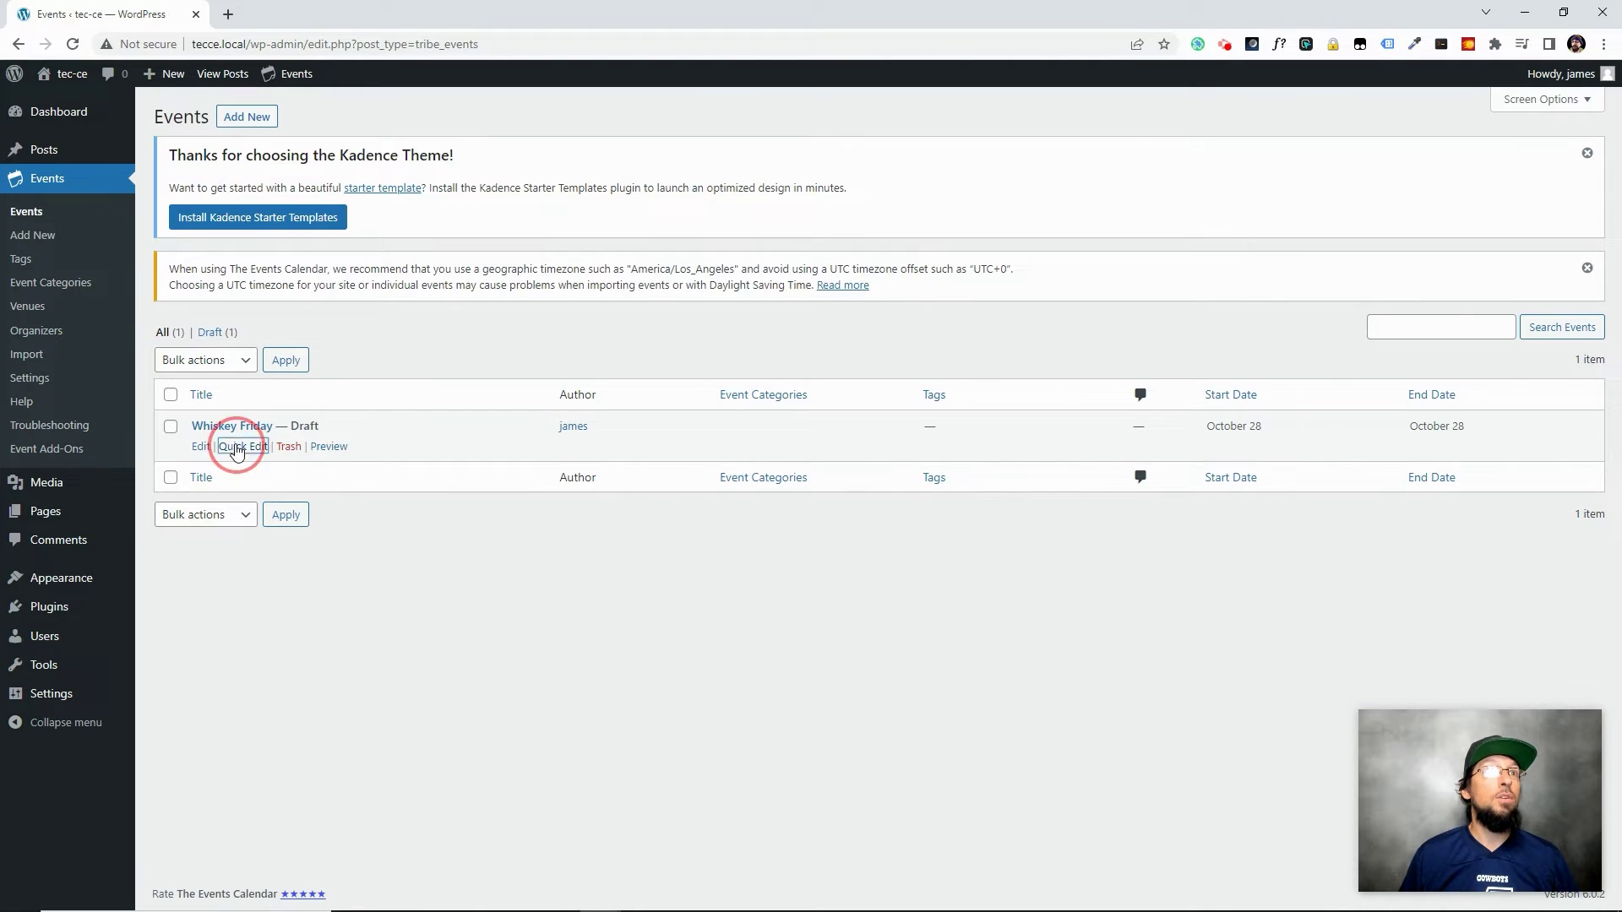
{"action": "left_click", "coordinate": [241, 445]}
{"action": "left_click", "coordinate": [1090, 572]}
{"action": "left_click", "coordinate": [1096, 589]}
{"action": "left_click", "coordinate": [191, 626]}
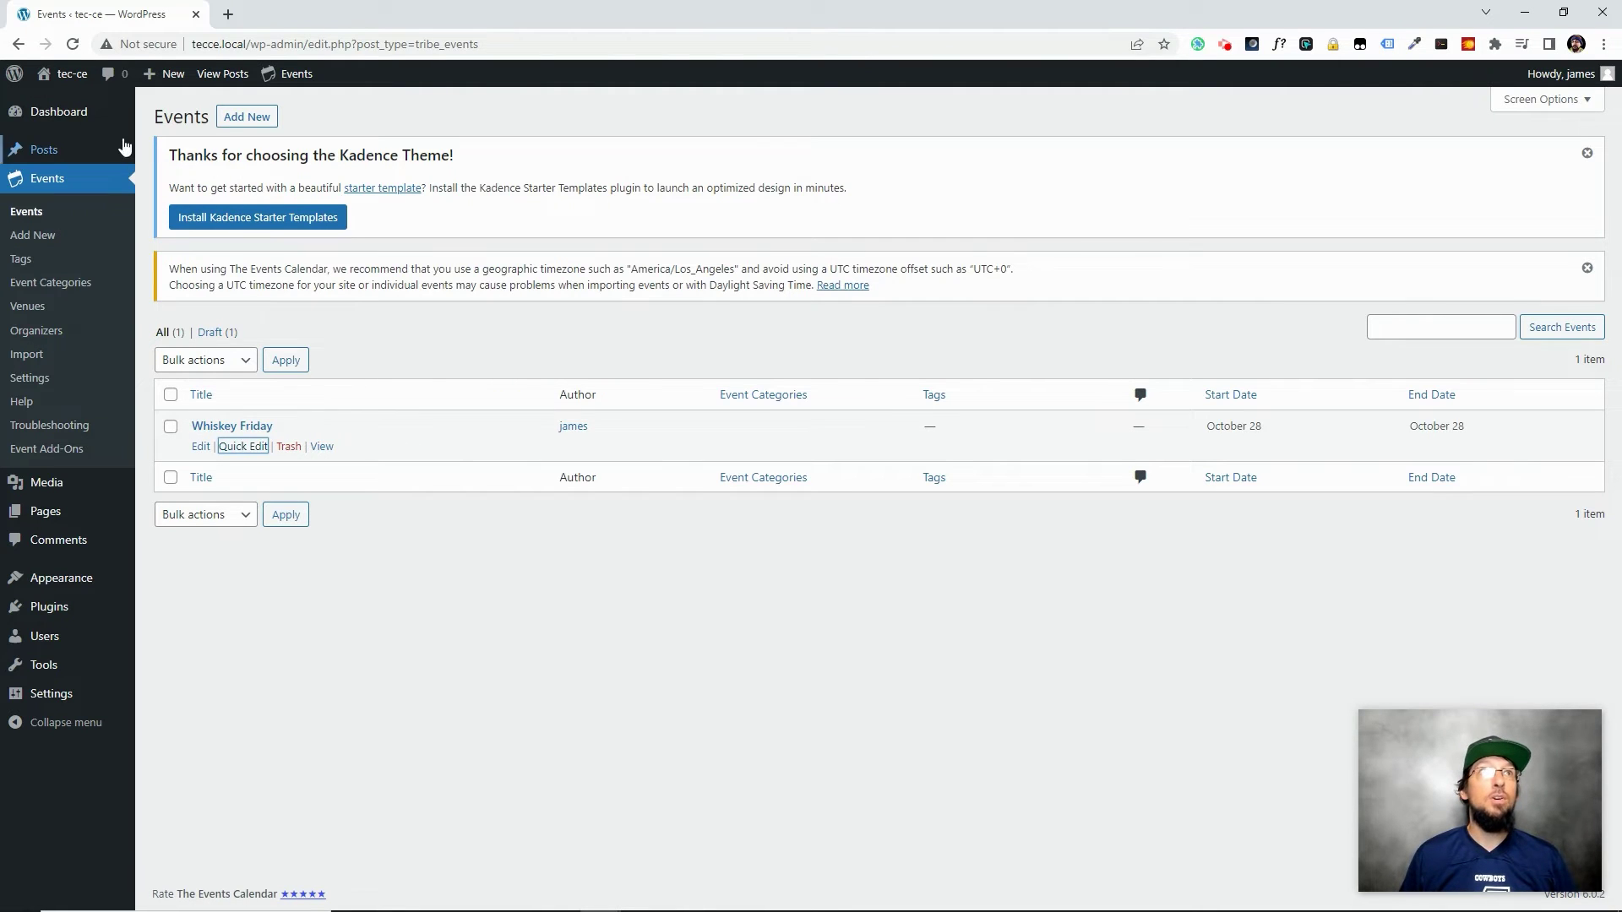
{"action": "left_click", "coordinate": [327, 449]}
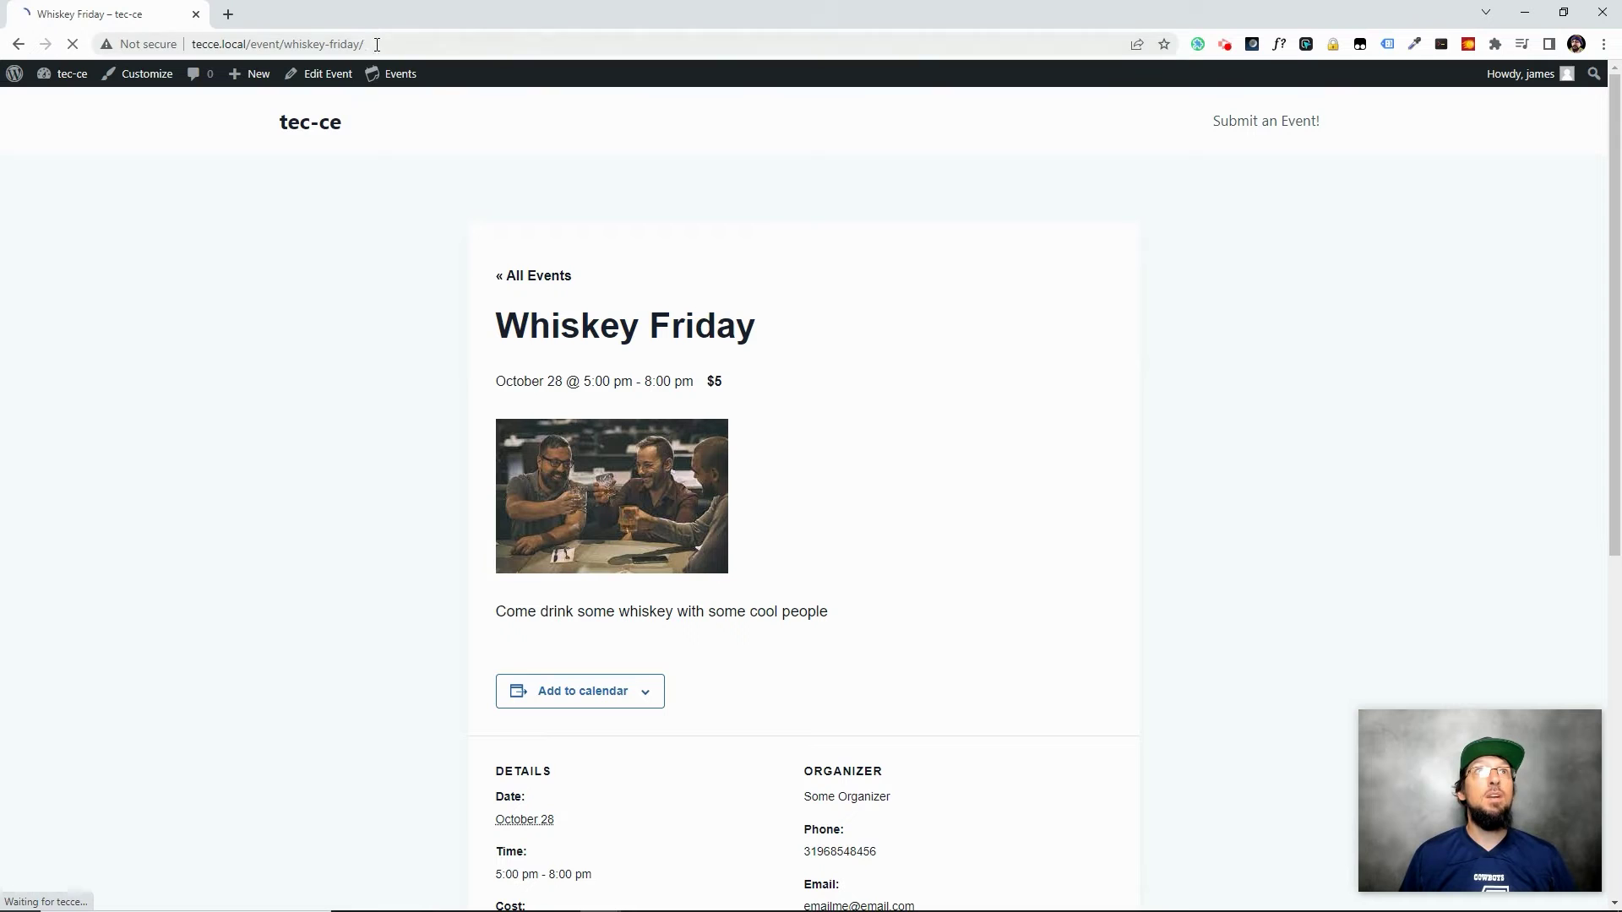
Check the event page's Whiskey Friday title, date and $5 cost
{"action": "left_click_drag", "start_coordinate": [377, 44], "coordinate": [397, 51]}
{"action": "left_click", "coordinate": [197, 44]}
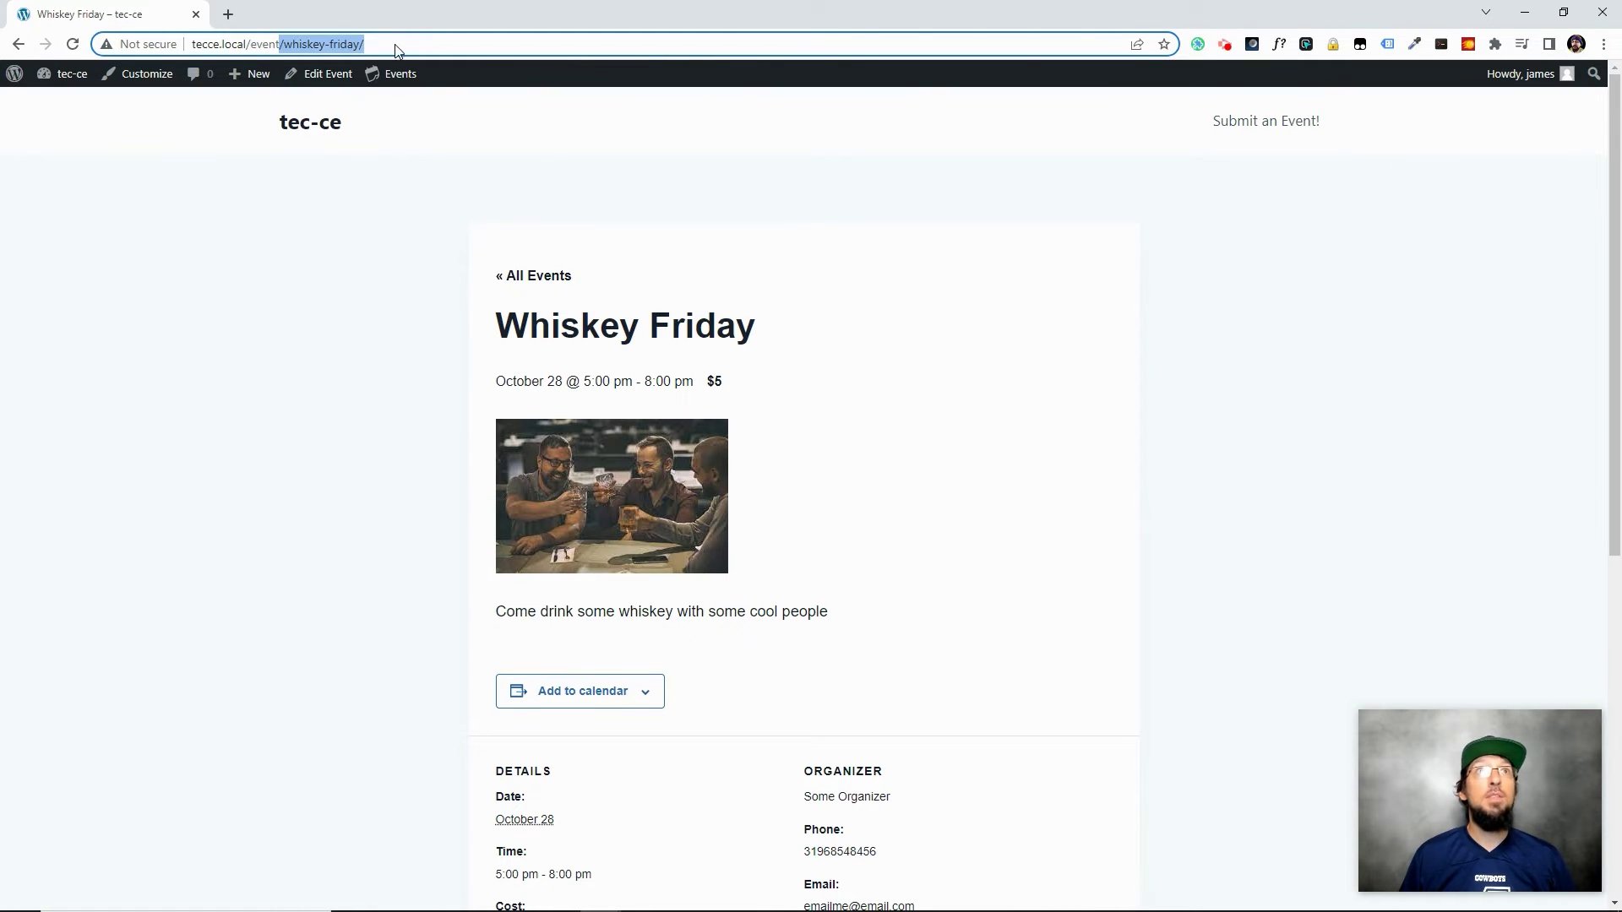
{"action": "left_click", "coordinate": [904, 351]}
{"action": "scroll", "coordinate": [780, 437], "scroll_direction": "down", "scroll_amount": 1}
{"action": "left_click_drag", "start_coordinate": [765, 247], "coordinate": [464, 261]}
{"action": "left_click_drag", "start_coordinate": [738, 305], "coordinate": [715, 297]}
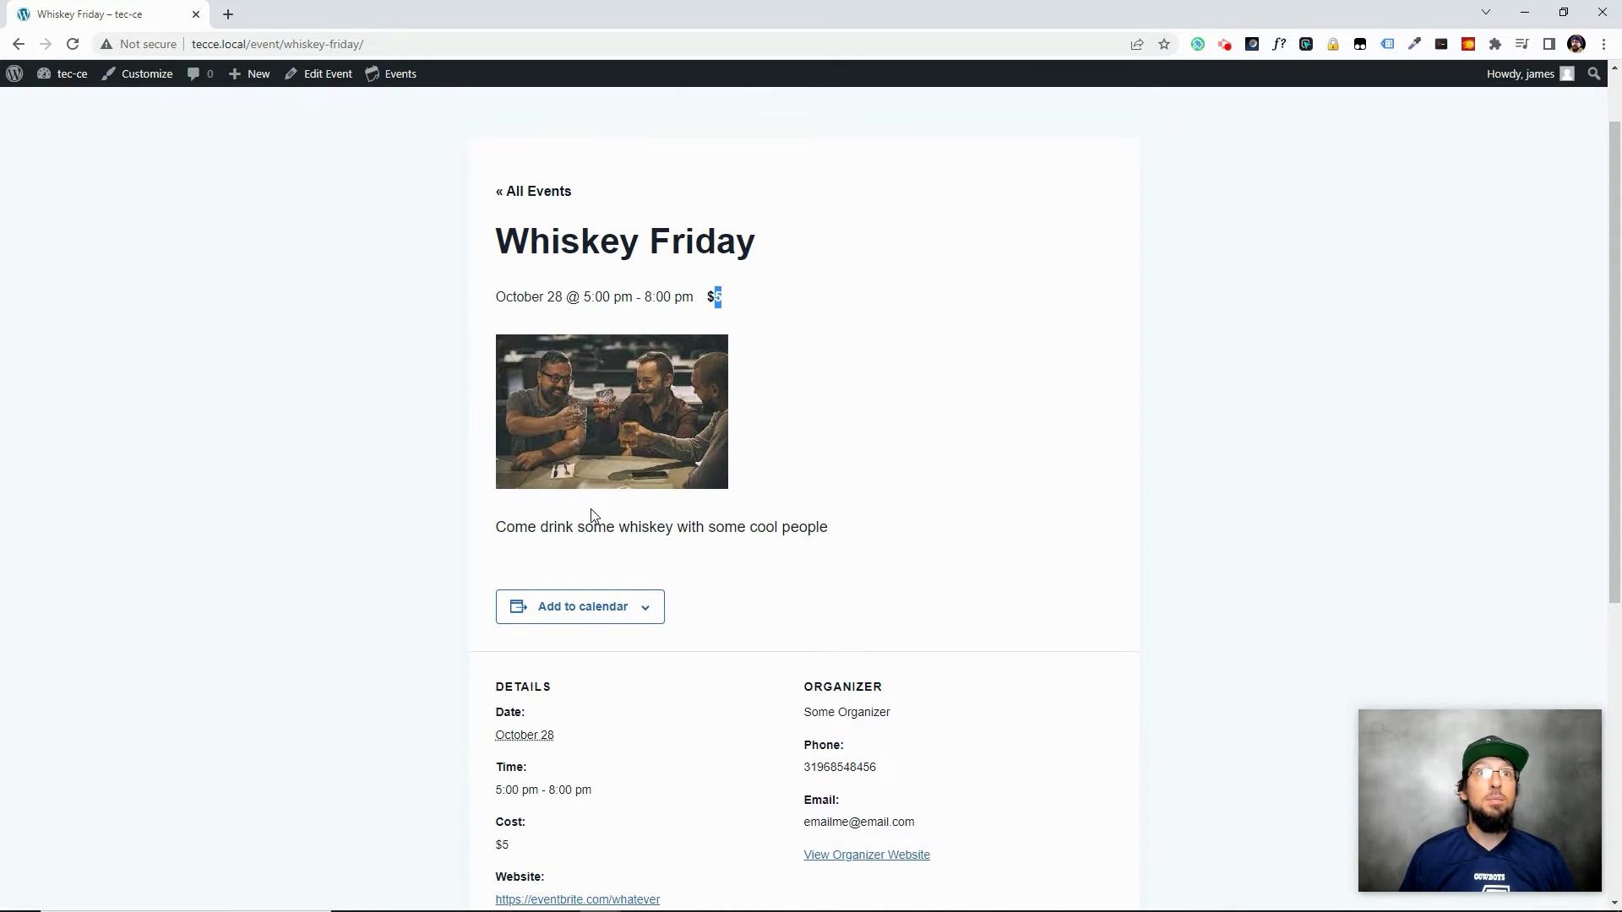
{"action": "scroll", "coordinate": [591, 515], "scroll_direction": "down", "scroll_amount": 4}
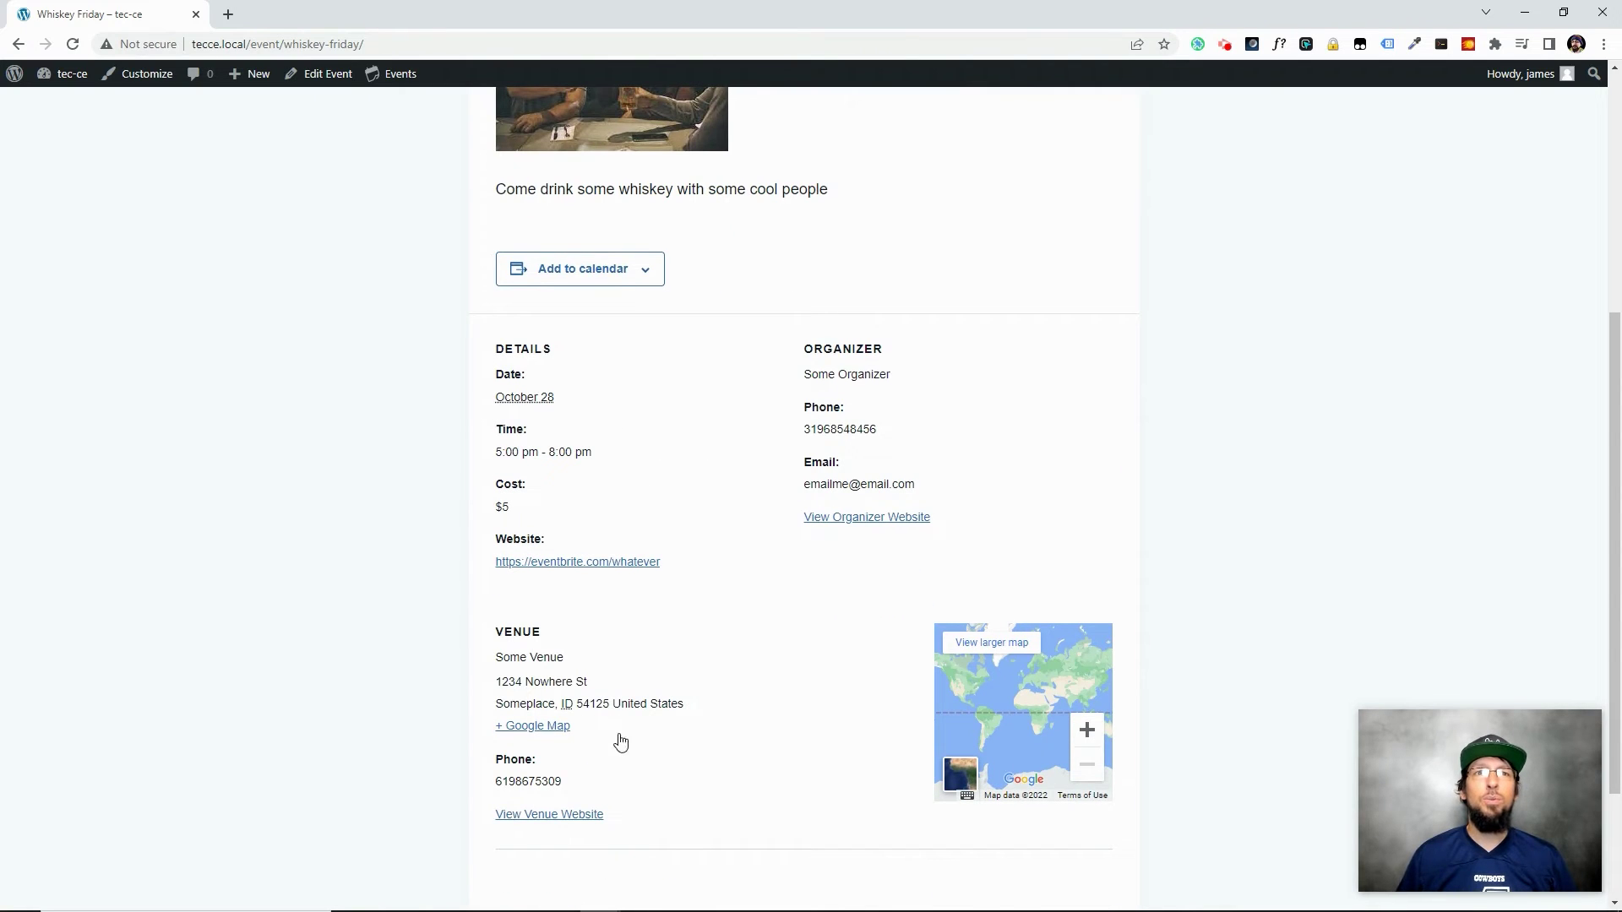
Review the venue address and organizer details further down the event page
{"action": "left_click_drag", "start_coordinate": [499, 683], "coordinate": [572, 705]}
{"action": "left_click", "coordinate": [773, 686]}
{"action": "scroll", "coordinate": [668, 677], "scroll_direction": "down", "scroll_amount": 2}
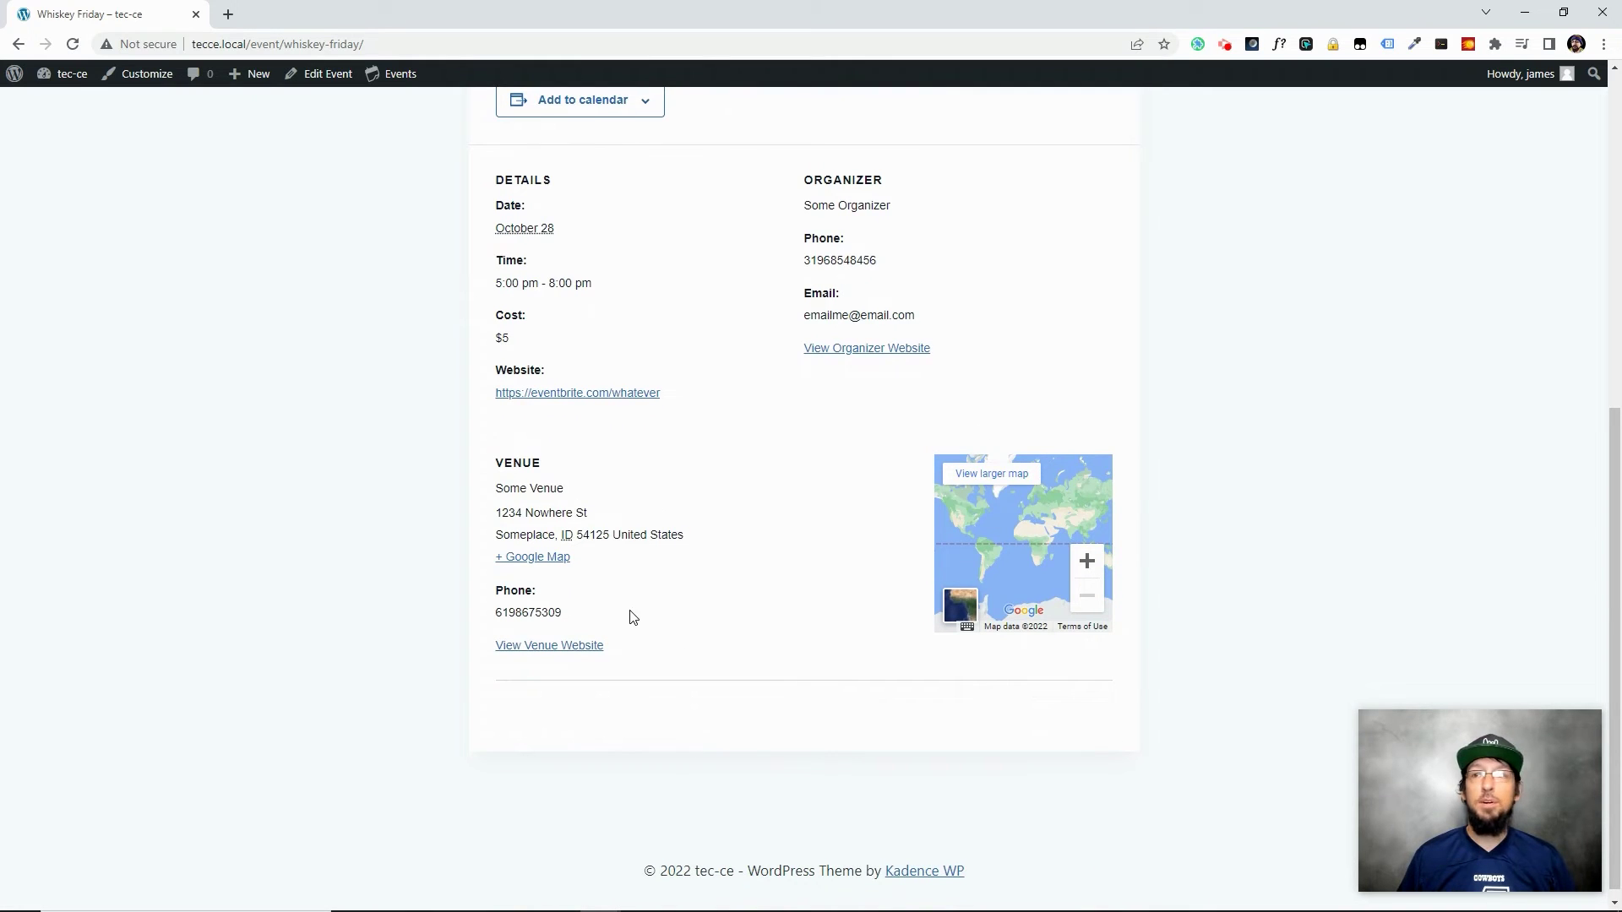
{"action": "scroll", "coordinate": [541, 651], "scroll_direction": "up", "scroll_amount": 3}
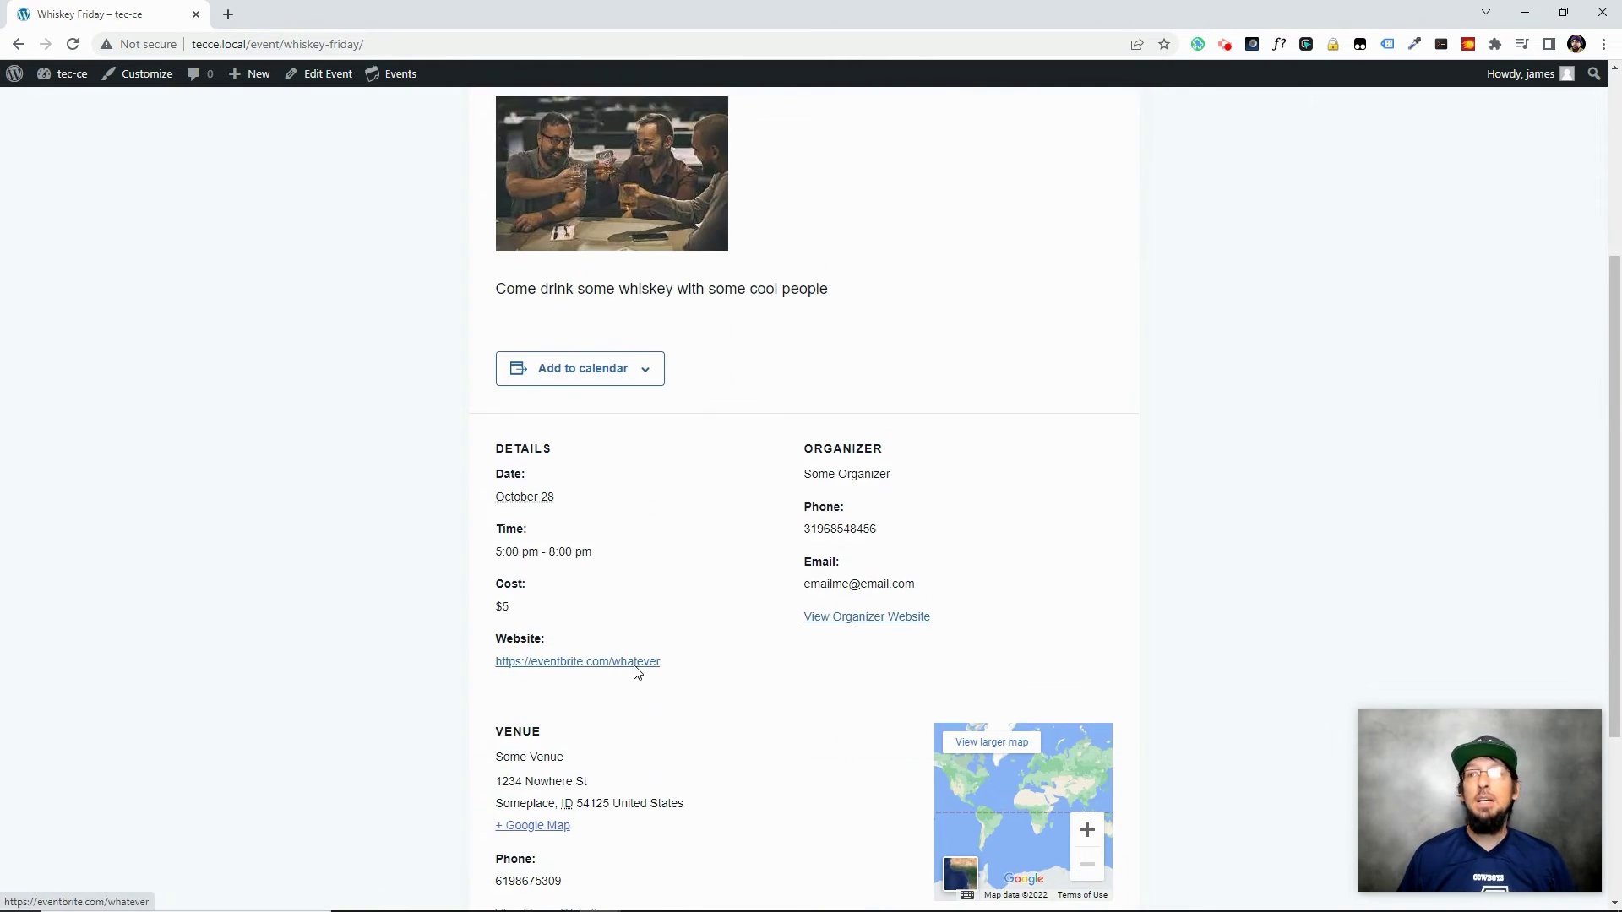
{"action": "scroll", "coordinate": [638, 672], "scroll_direction": "up", "scroll_amount": 4}
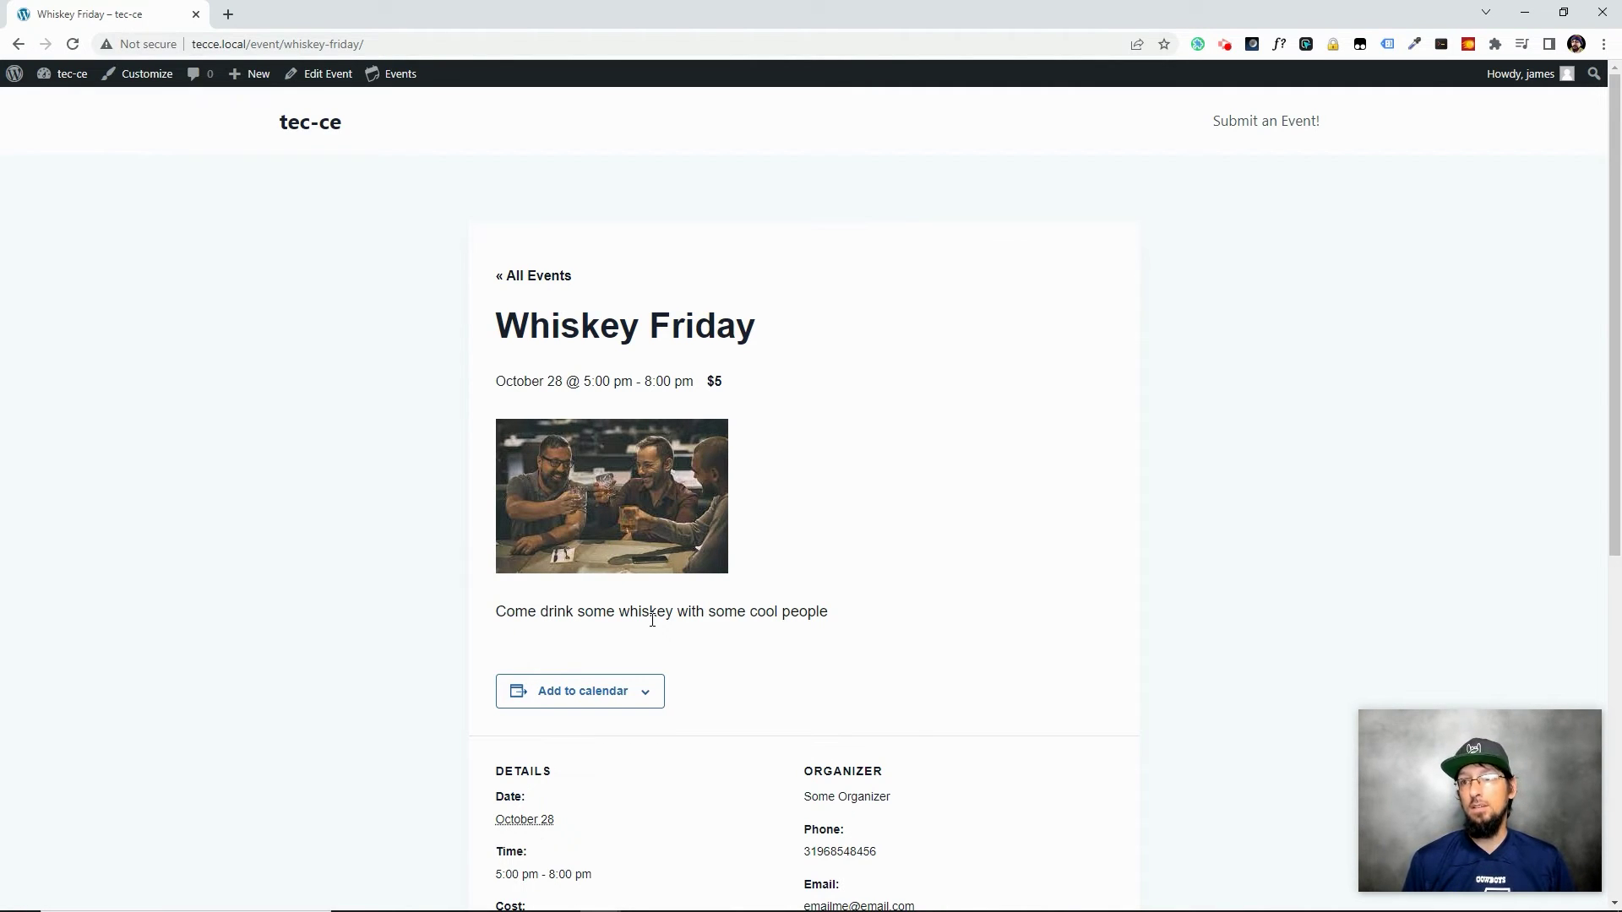
{"action": "scroll", "coordinate": [754, 786], "scroll_direction": "down", "scroll_amount": 4}
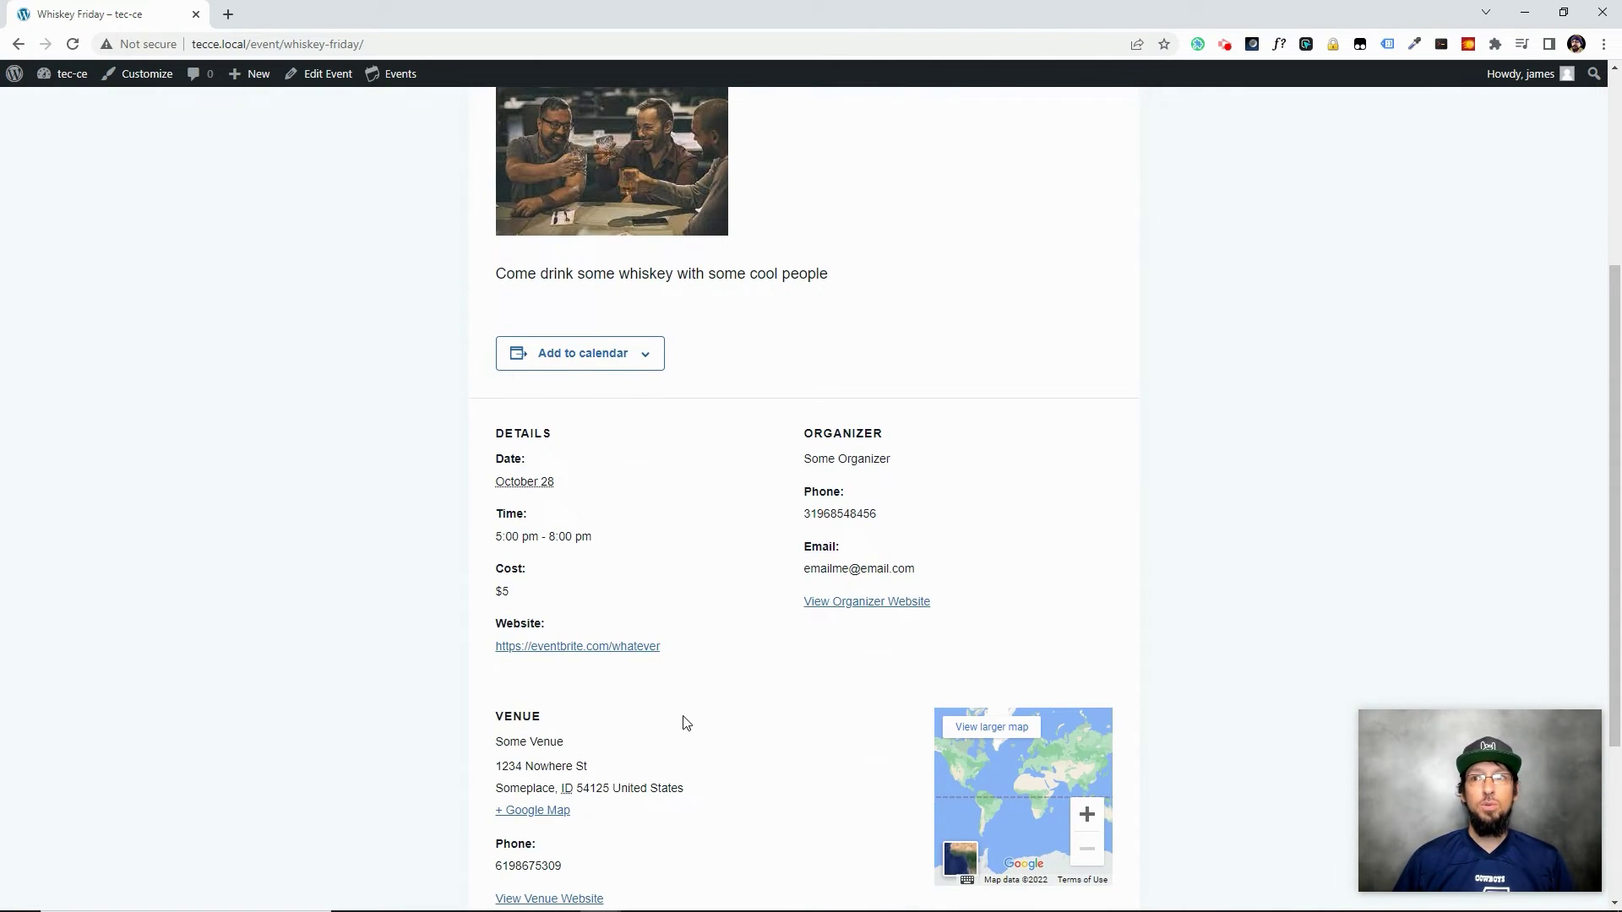
{"action": "scroll", "coordinate": [684, 722], "scroll_direction": "up", "scroll_amount": 1}
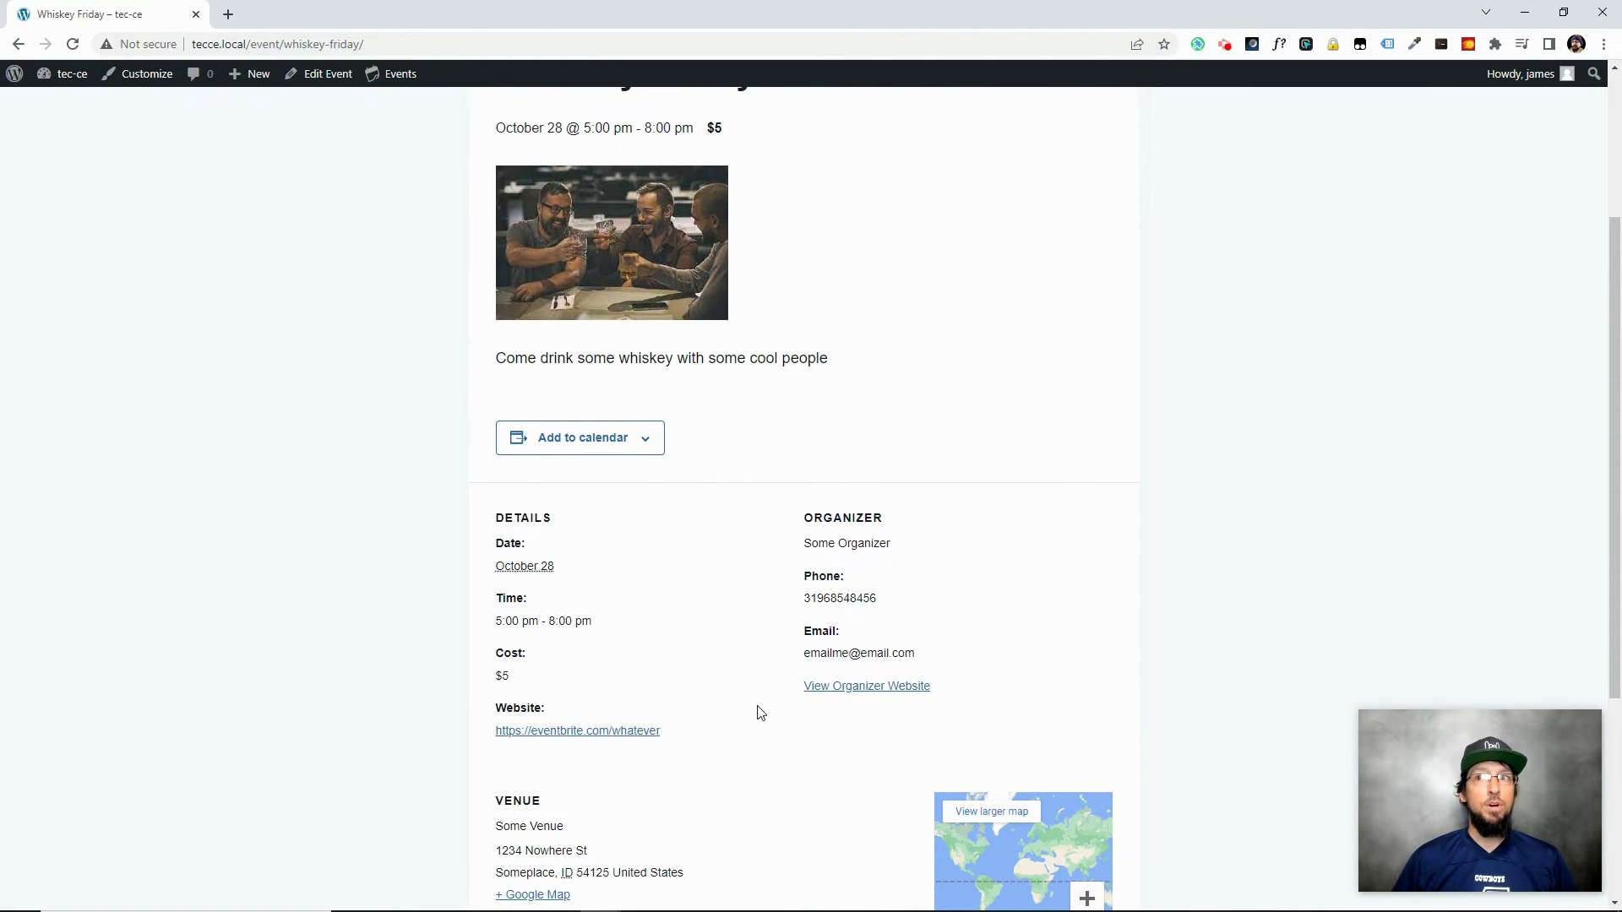
{"action": "scroll", "coordinate": [753, 717], "scroll_direction": "down", "scroll_amount": 2}
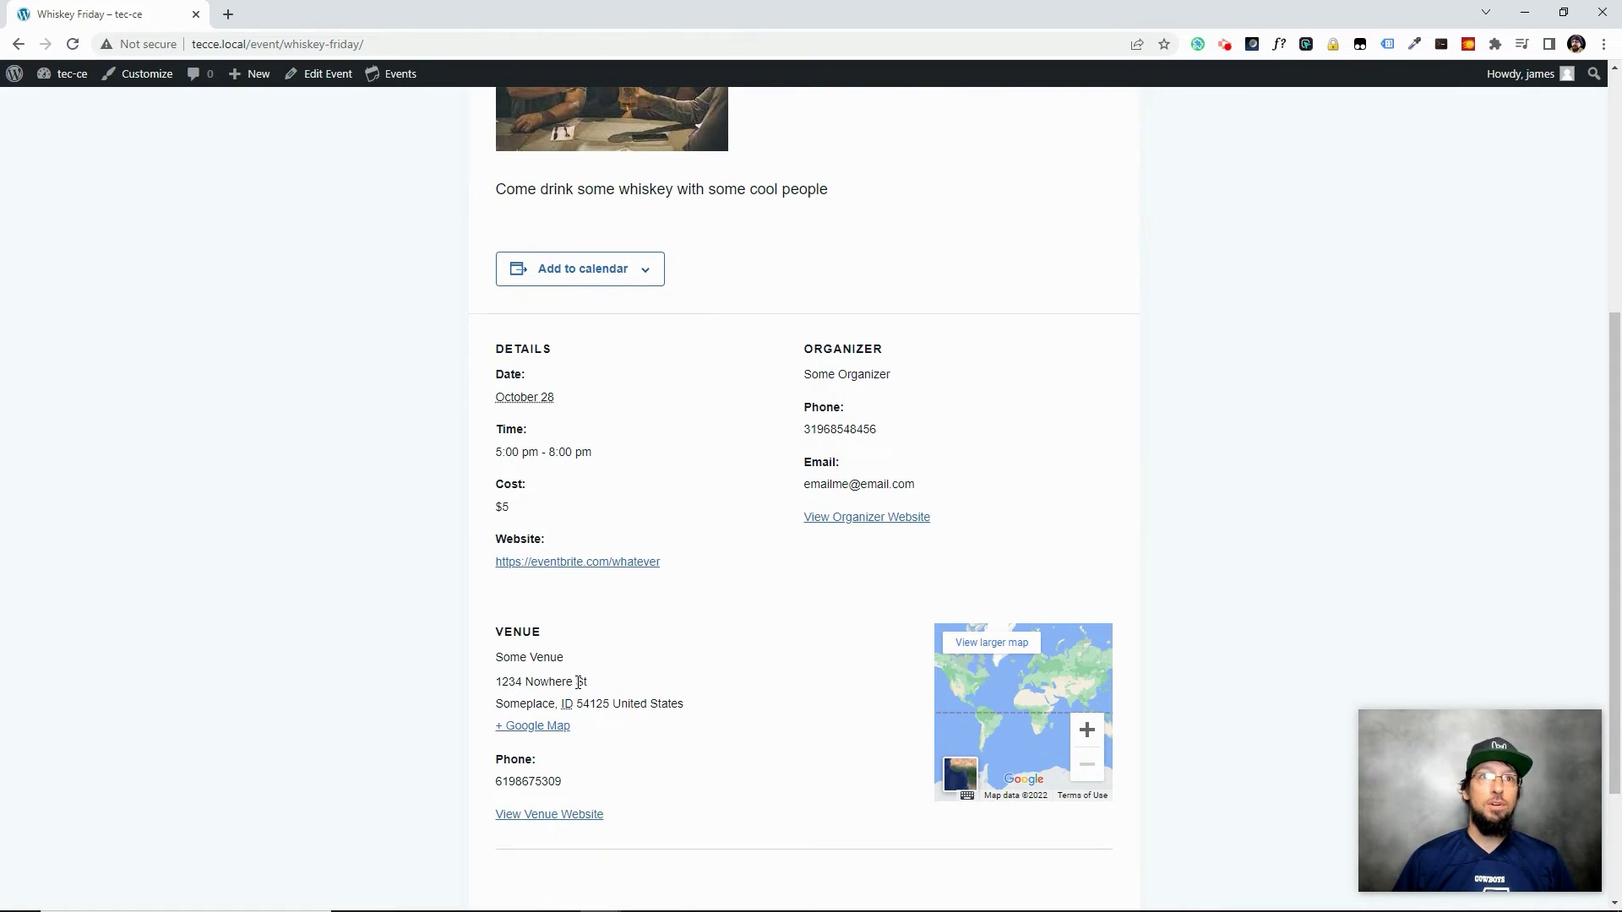
{"action": "left_click_drag", "start_coordinate": [509, 681], "coordinate": [657, 704]}
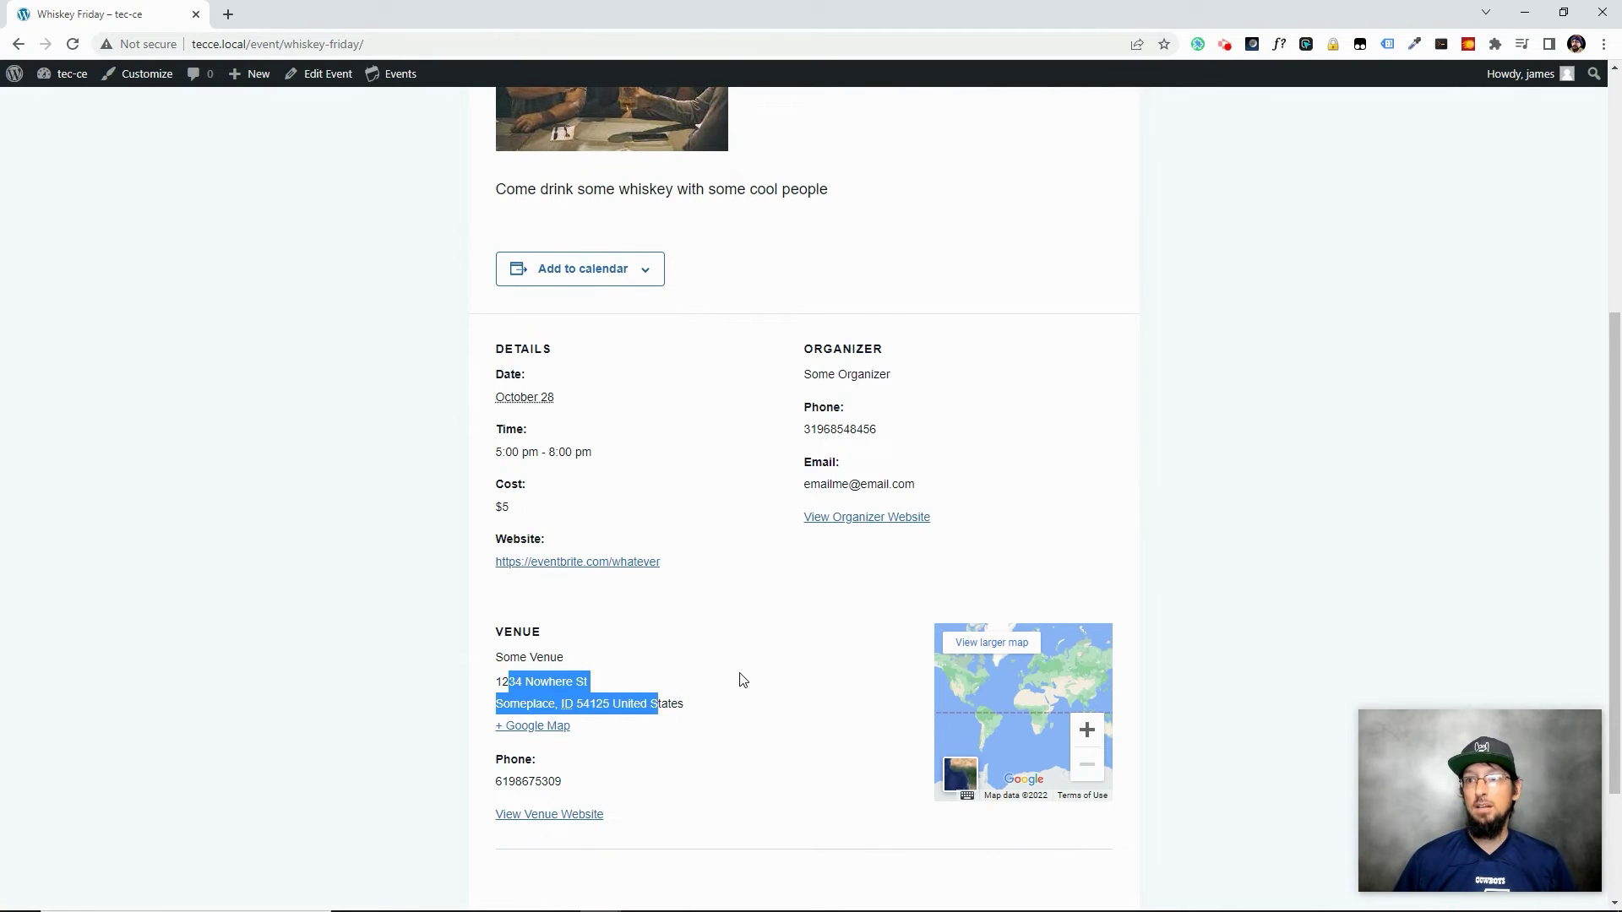
{"action": "left_click", "coordinate": [629, 642]}
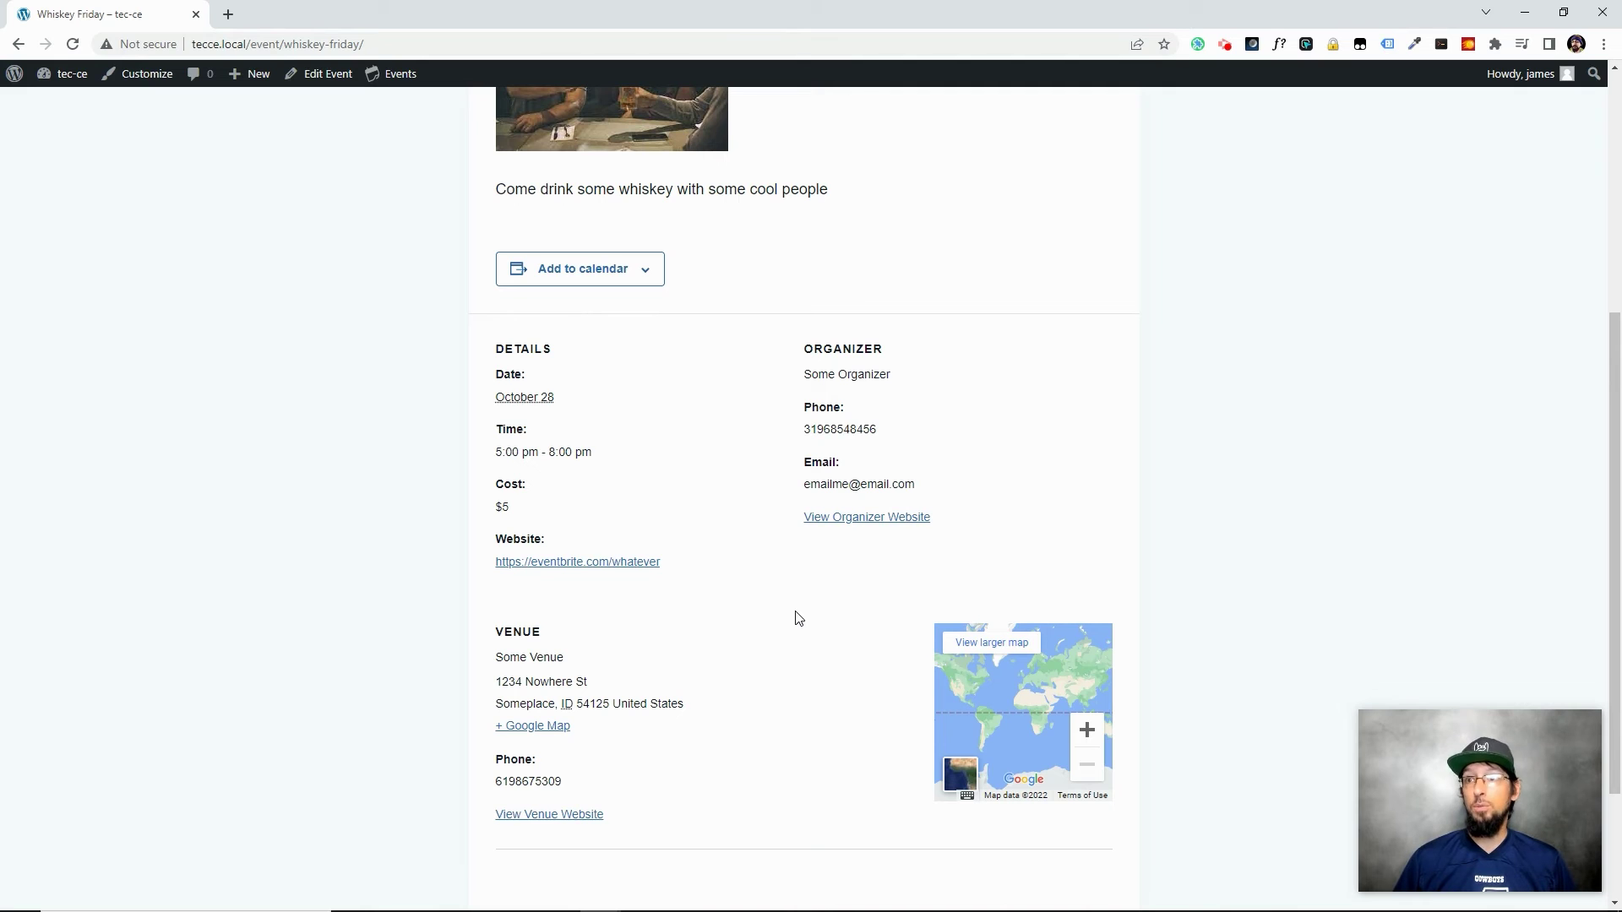
{"action": "scroll", "coordinate": [798, 620], "scroll_direction": "up", "scroll_amount": 4}
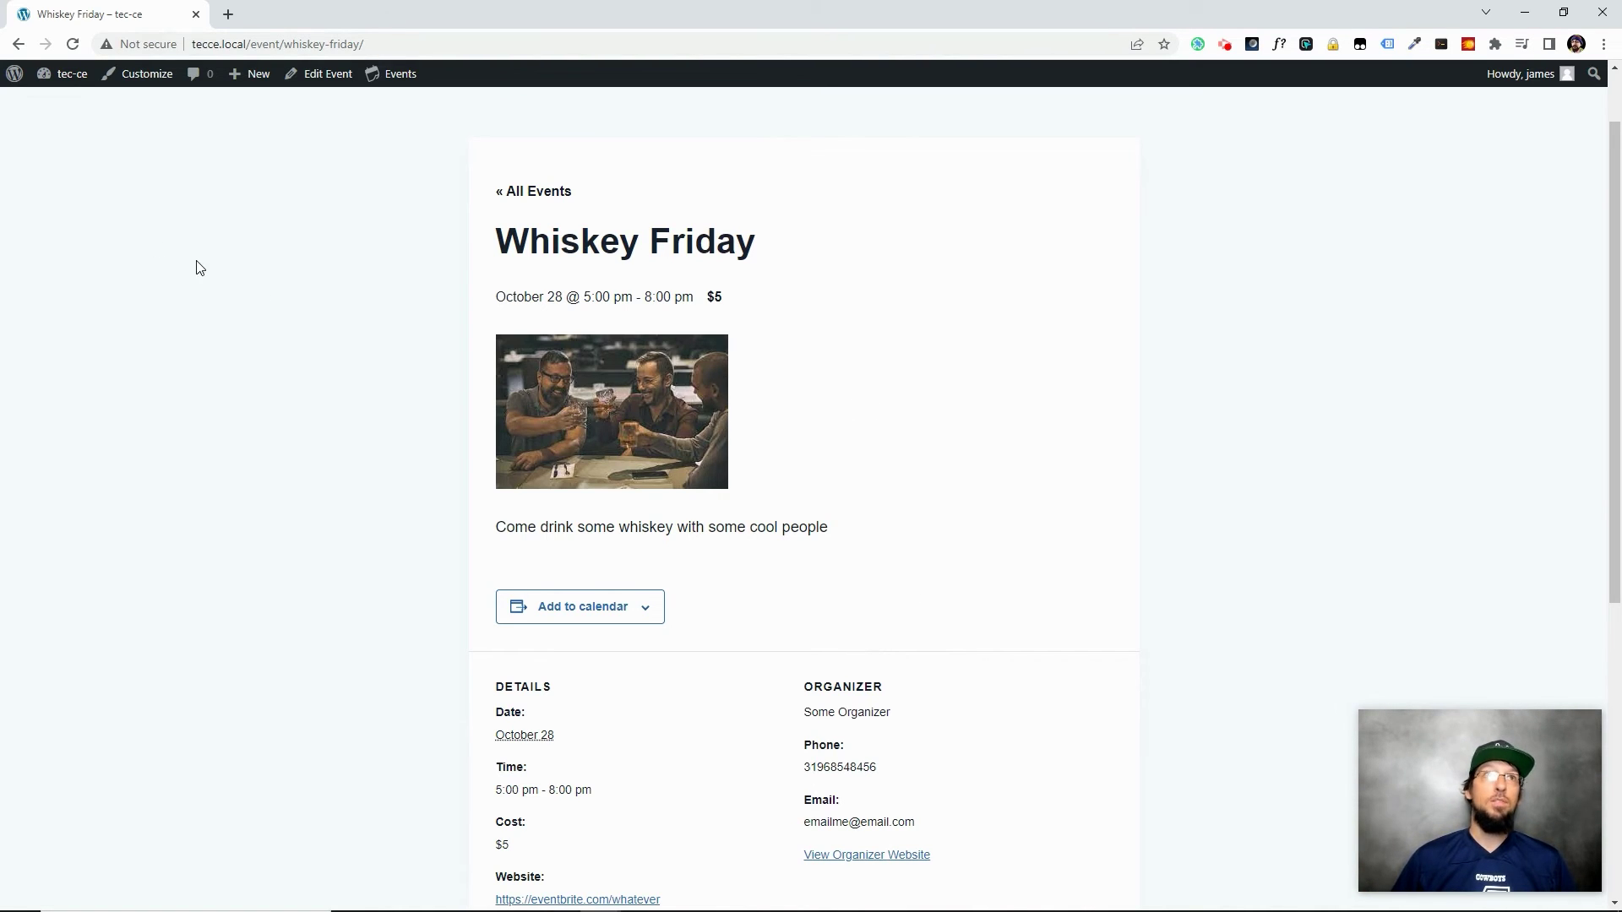
Go from the dashboard to Plugins > Add New
{"action": "left_click", "coordinate": [68, 75]}
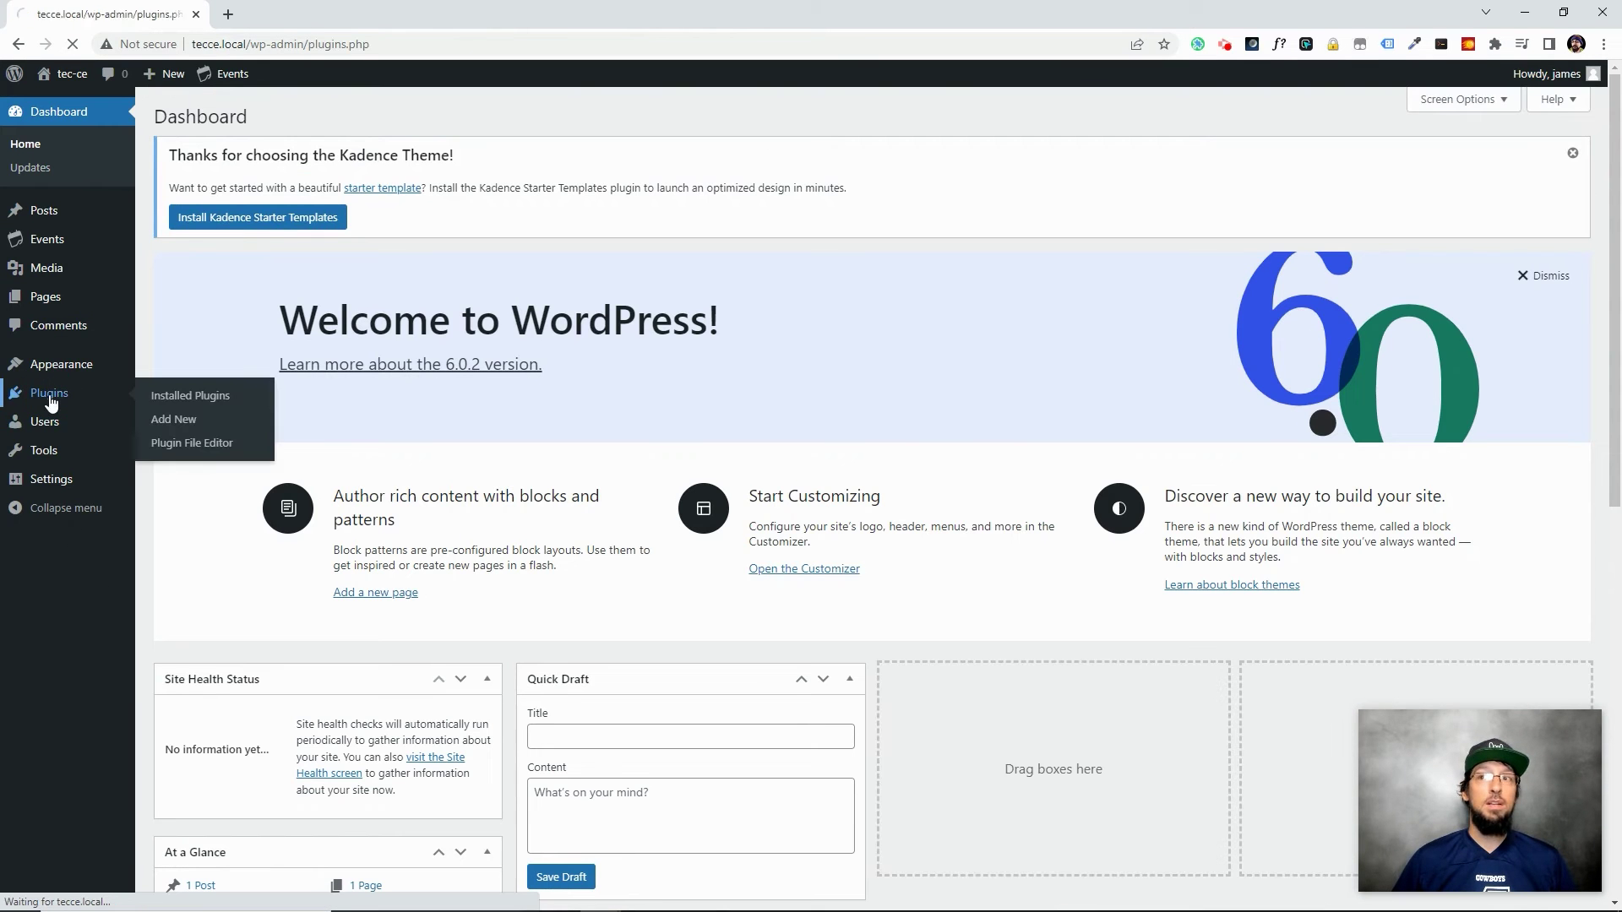
{"action": "left_click", "coordinate": [51, 399]}
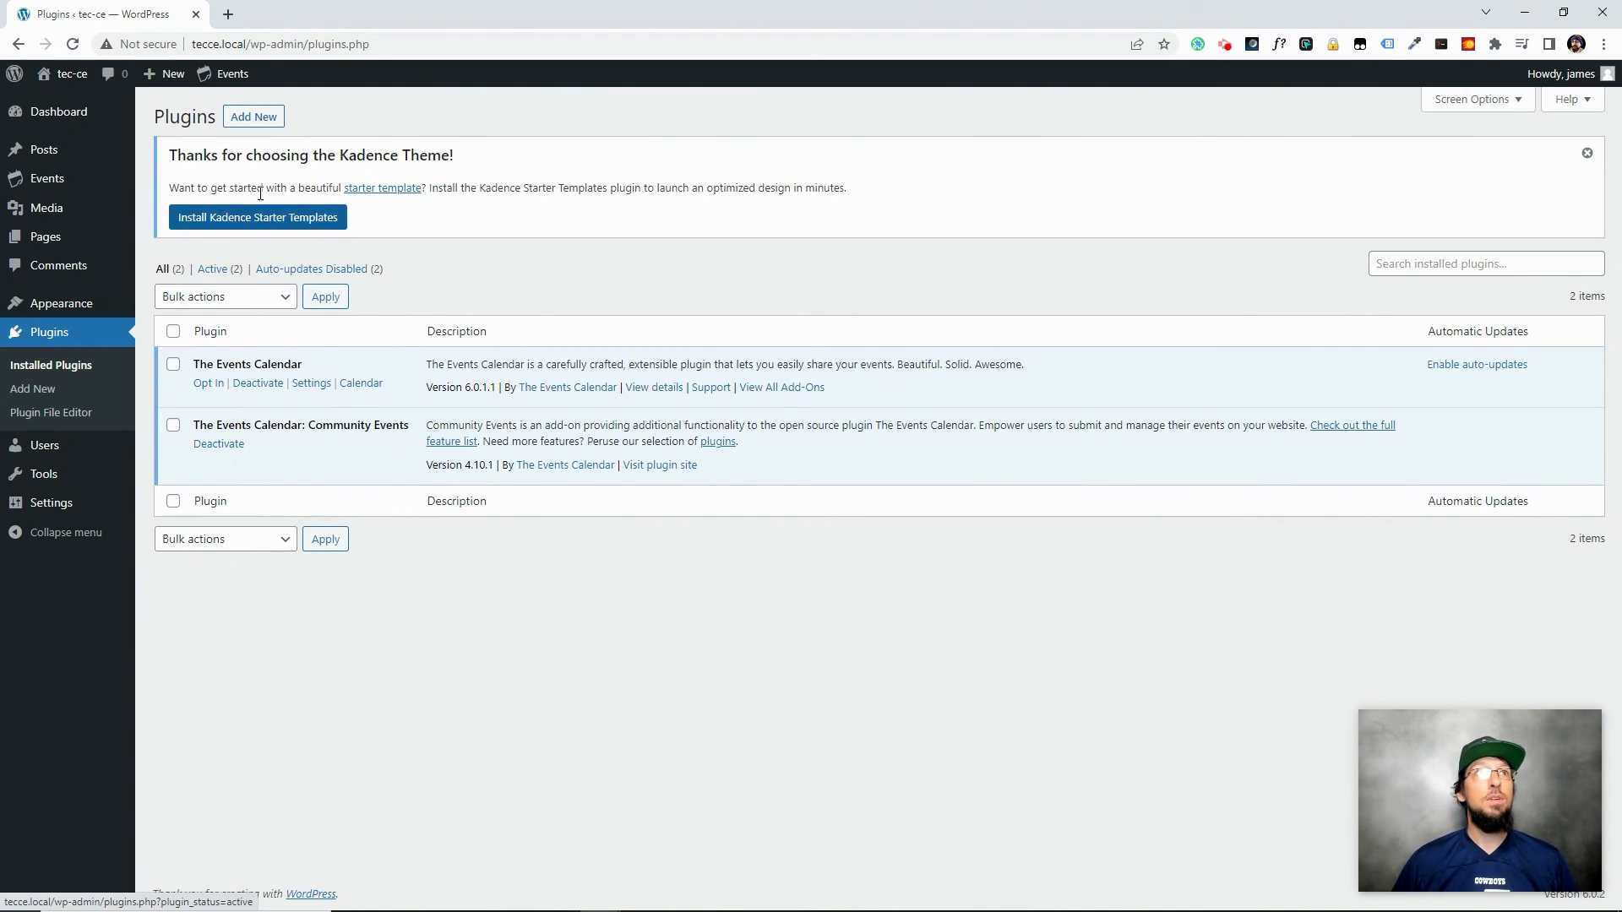
{"action": "left_click", "coordinate": [261, 119]}
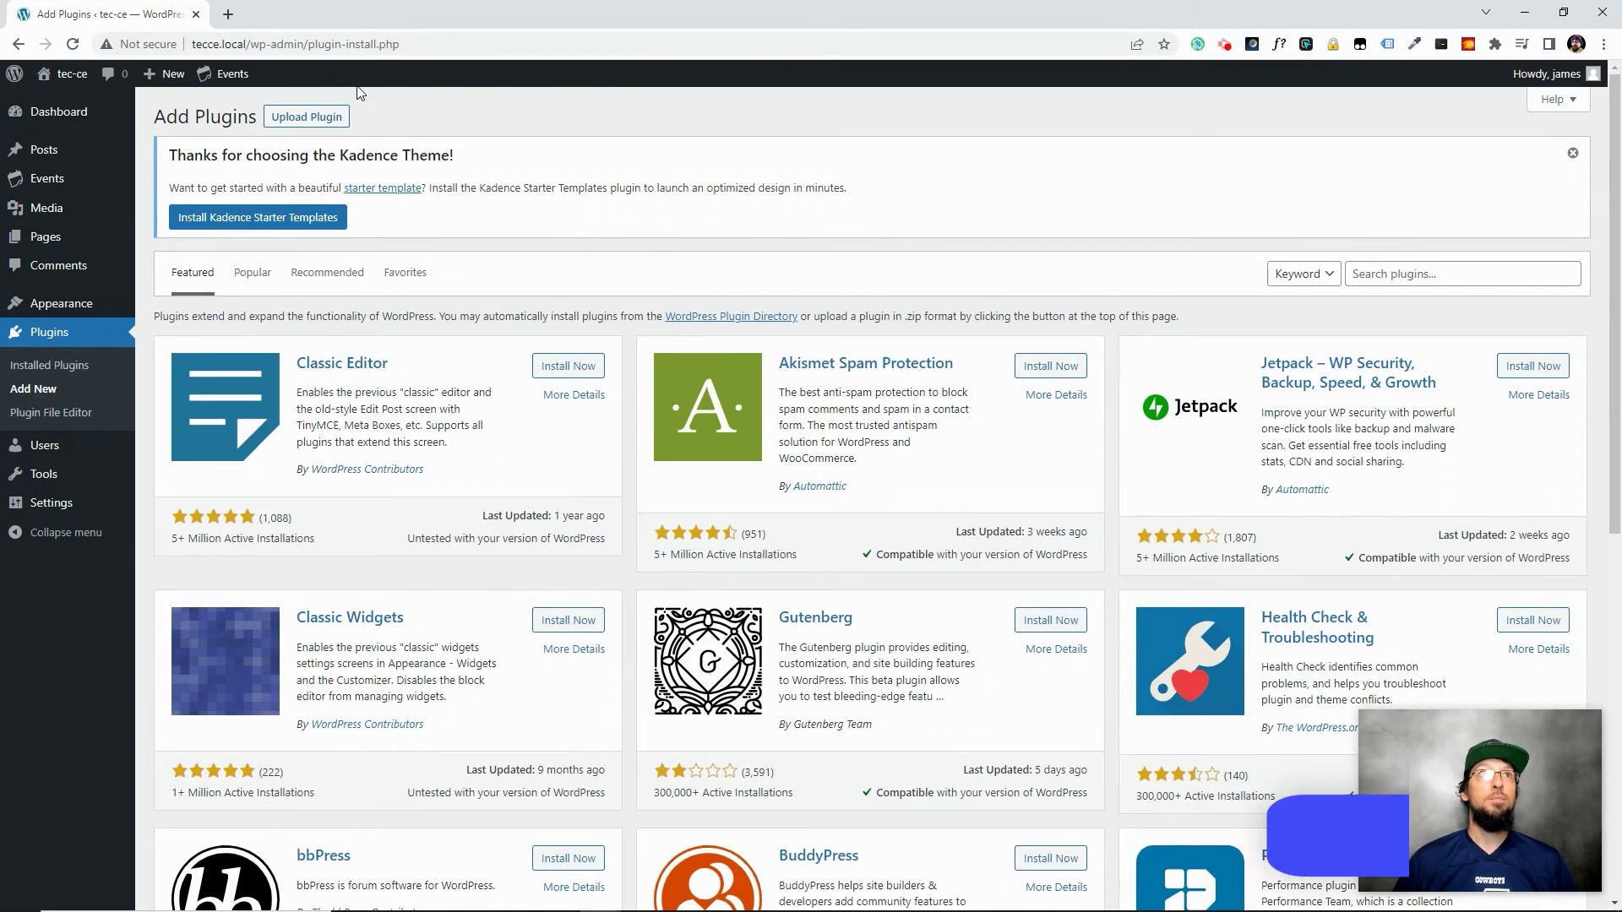
Download the Virtual Events add-on zip from theeventscalendar.com My Account > Downloads & Licenses
{"action": "left_click", "coordinate": [228, 15]}
{"action": "type", "text": "theeven"}
{"action": "key", "text": "Return"}
{"action": "mouse_move", "coordinate": [1311, 119]}
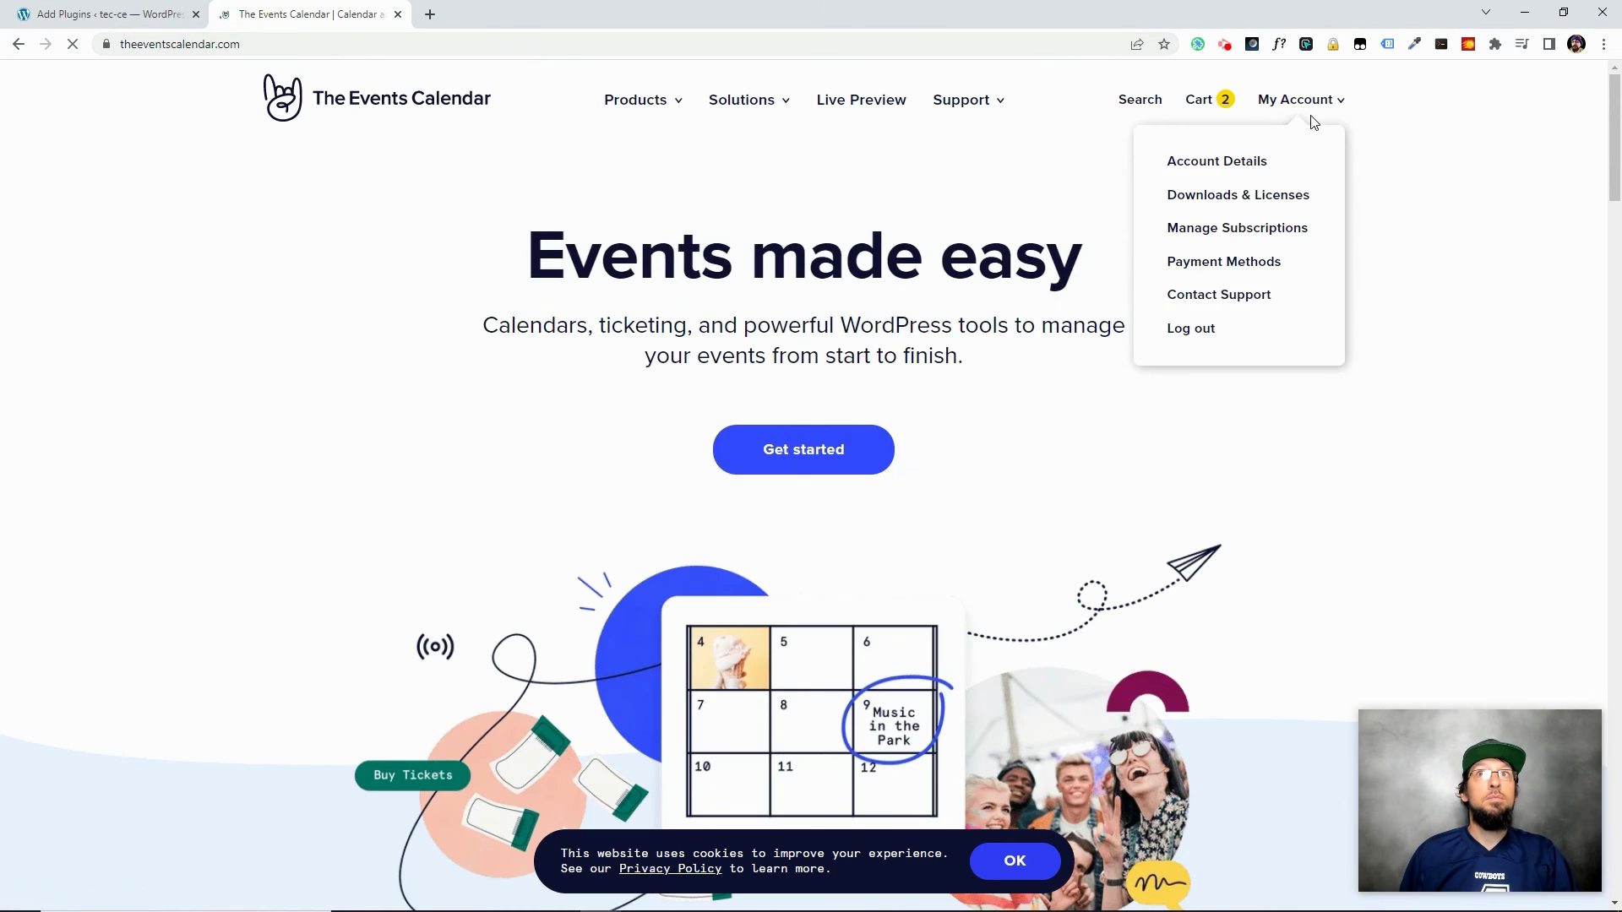
{"action": "left_click", "coordinate": [1239, 200]}
{"action": "scroll", "coordinate": [796, 616], "scroll_direction": "down", "scroll_amount": 15}
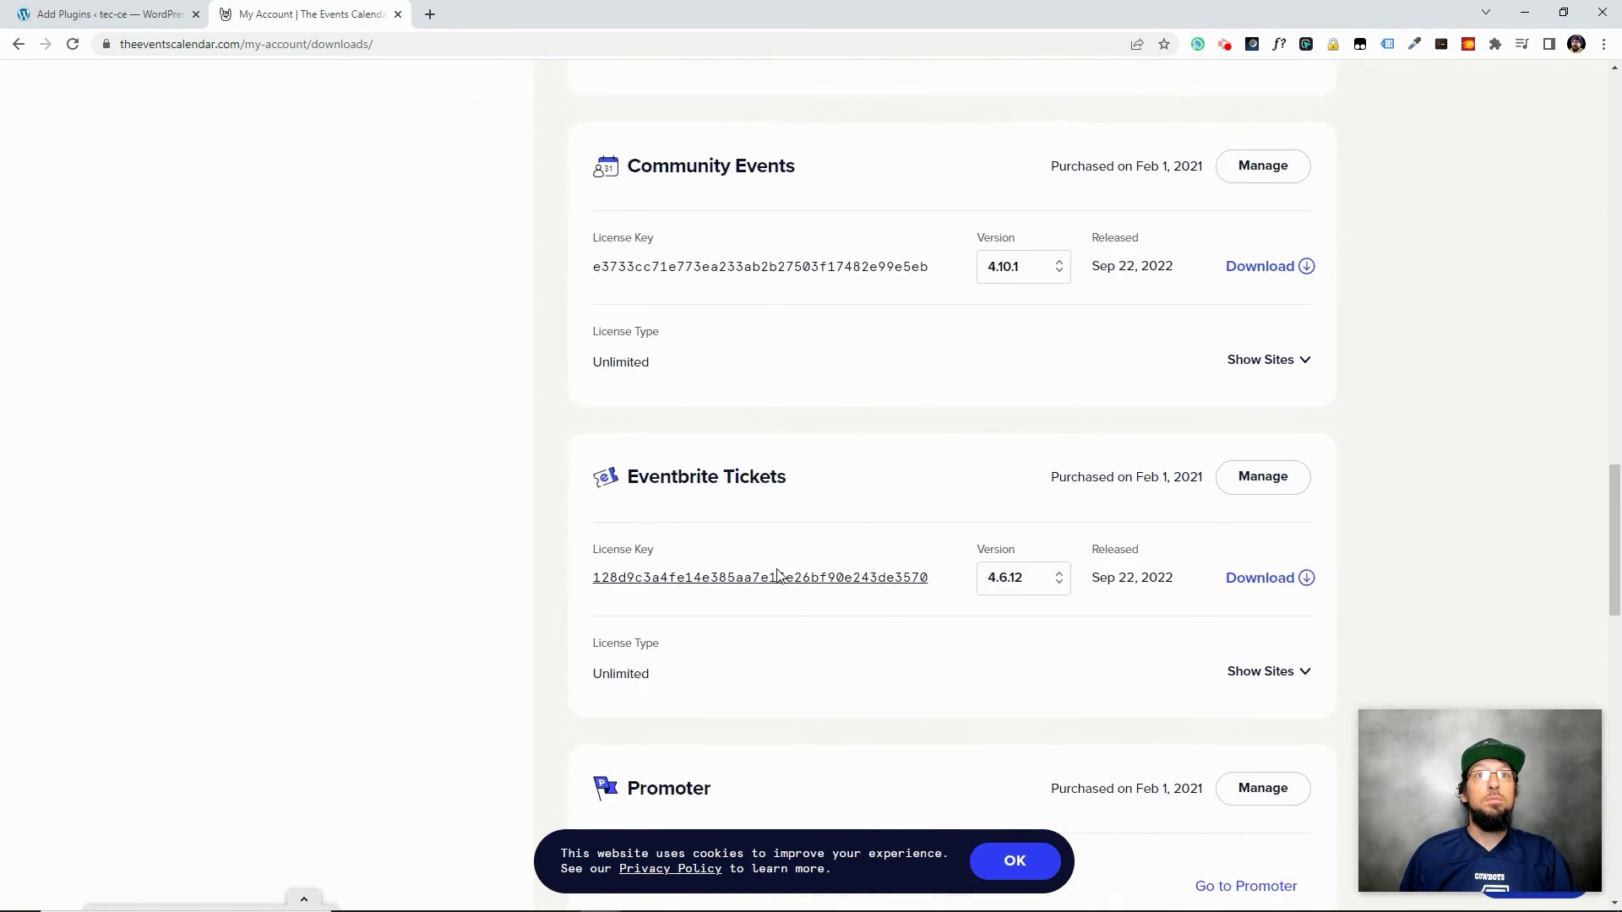
{"action": "left_click", "coordinate": [1263, 525]}
{"action": "left_click", "coordinate": [667, 428]}
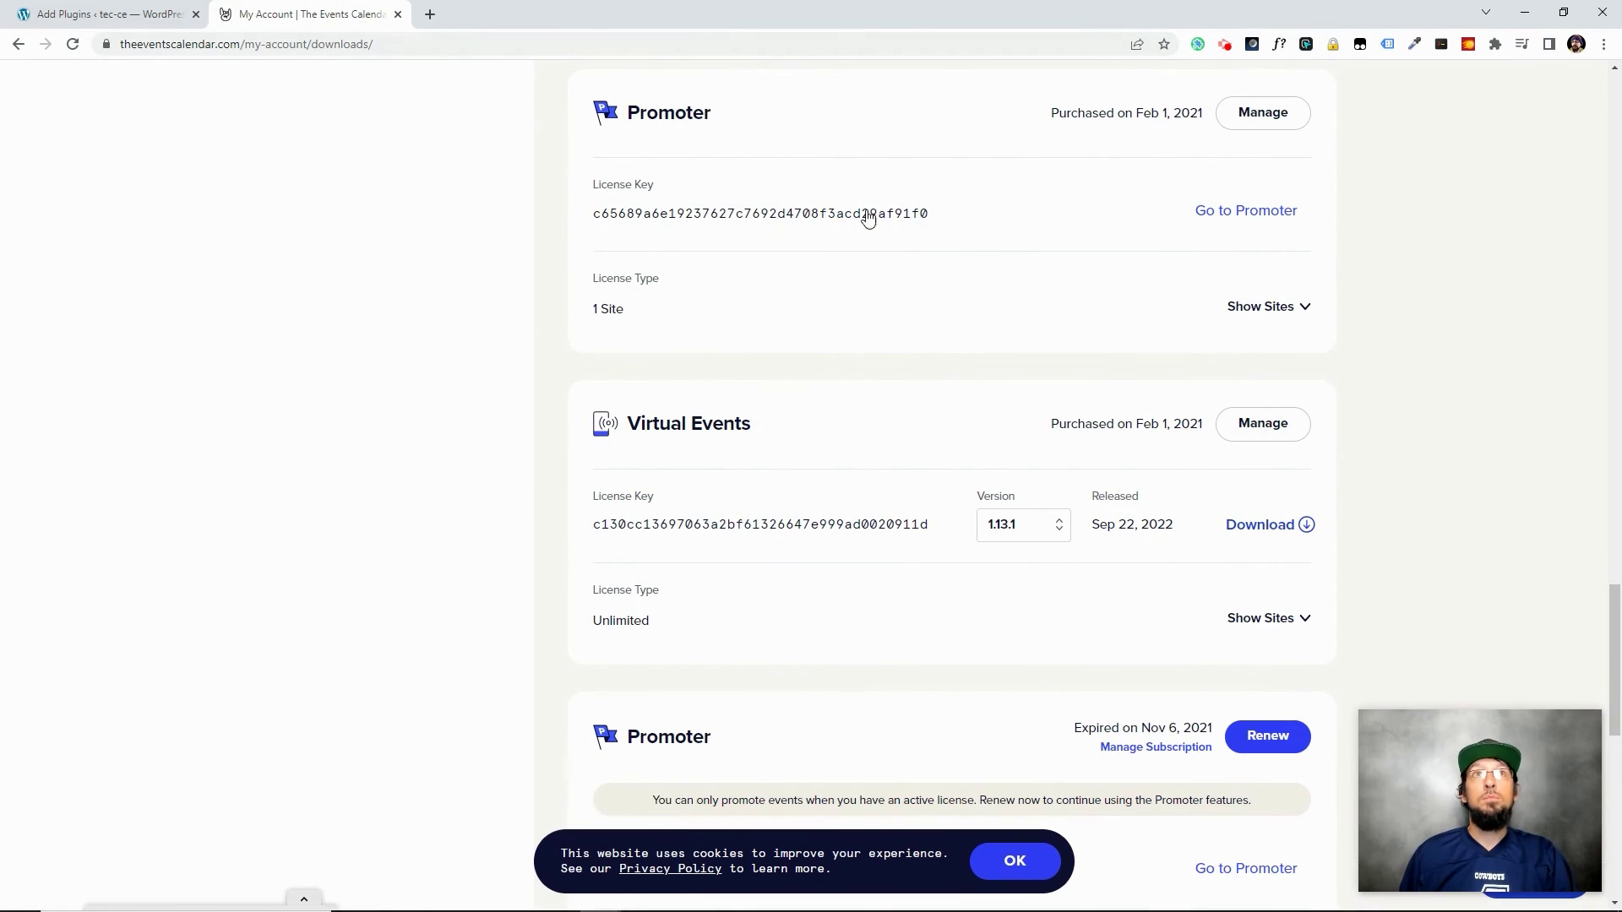
Return to Add Plugins and choose events-virtual.1.13.1.zip in the Upload Plugin file picker
{"action": "key", "text": "ctrl+w"}
{"action": "left_click", "coordinate": [300, 125]}
{"action": "left_click", "coordinate": [760, 389]}
Upload events-virtual.1.13.1.zip, install it, and activate The Events Calendar: Virtual Events 1.13.1
{"action": "left_click", "coordinate": [201, 174]}
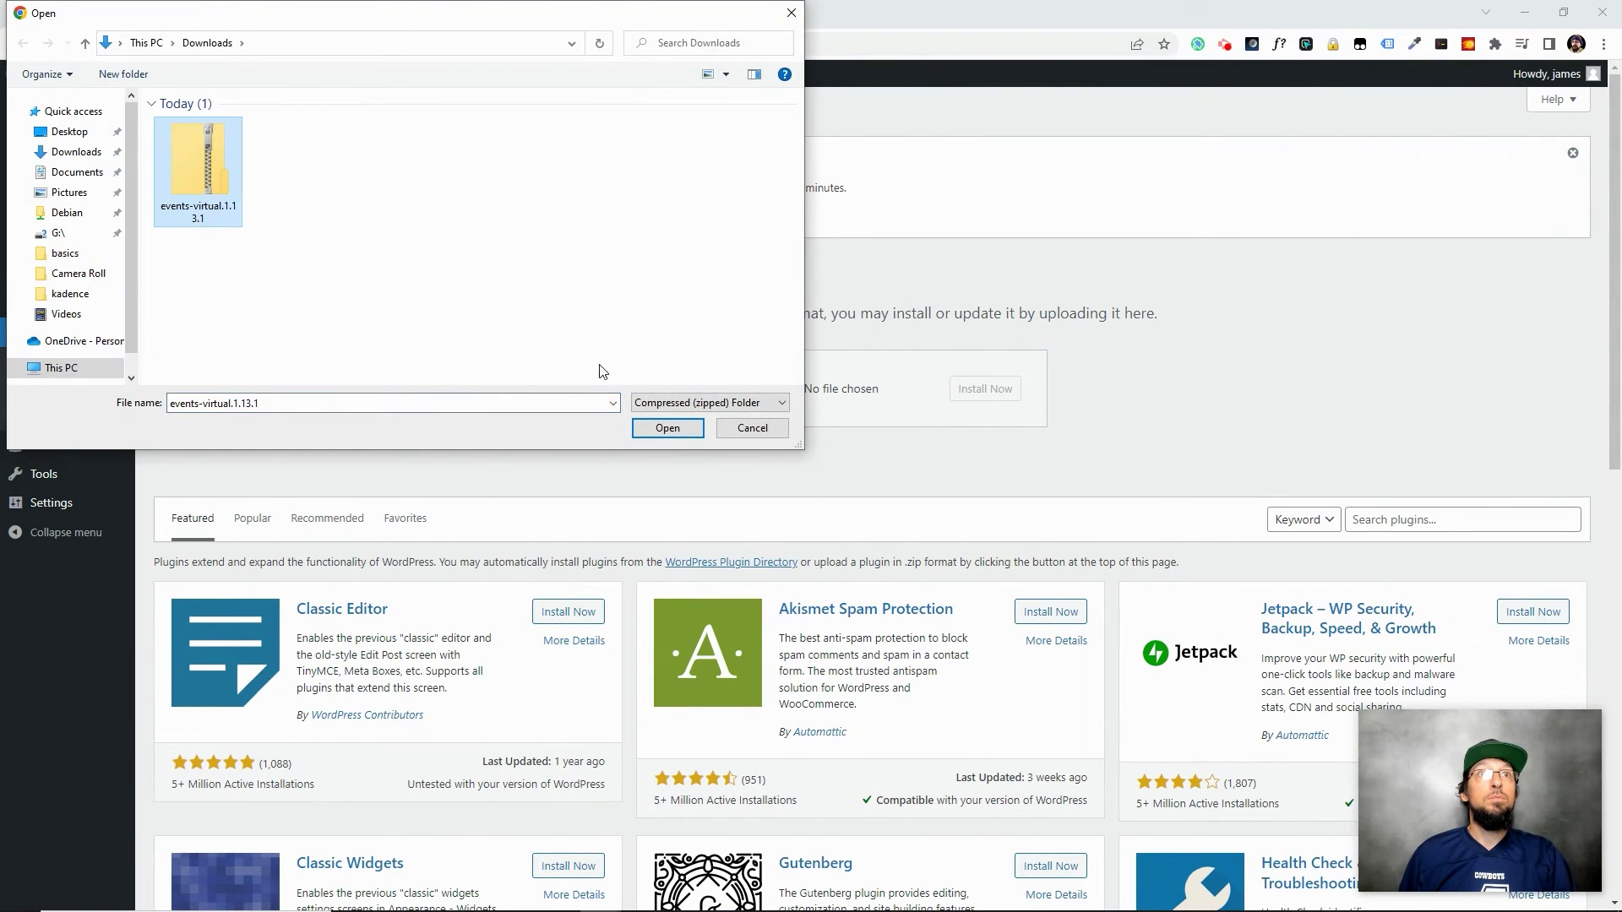
{"action": "left_click", "coordinate": [668, 429]}
{"action": "left_click", "coordinate": [983, 389]}
{"action": "left_click", "coordinate": [200, 378]}
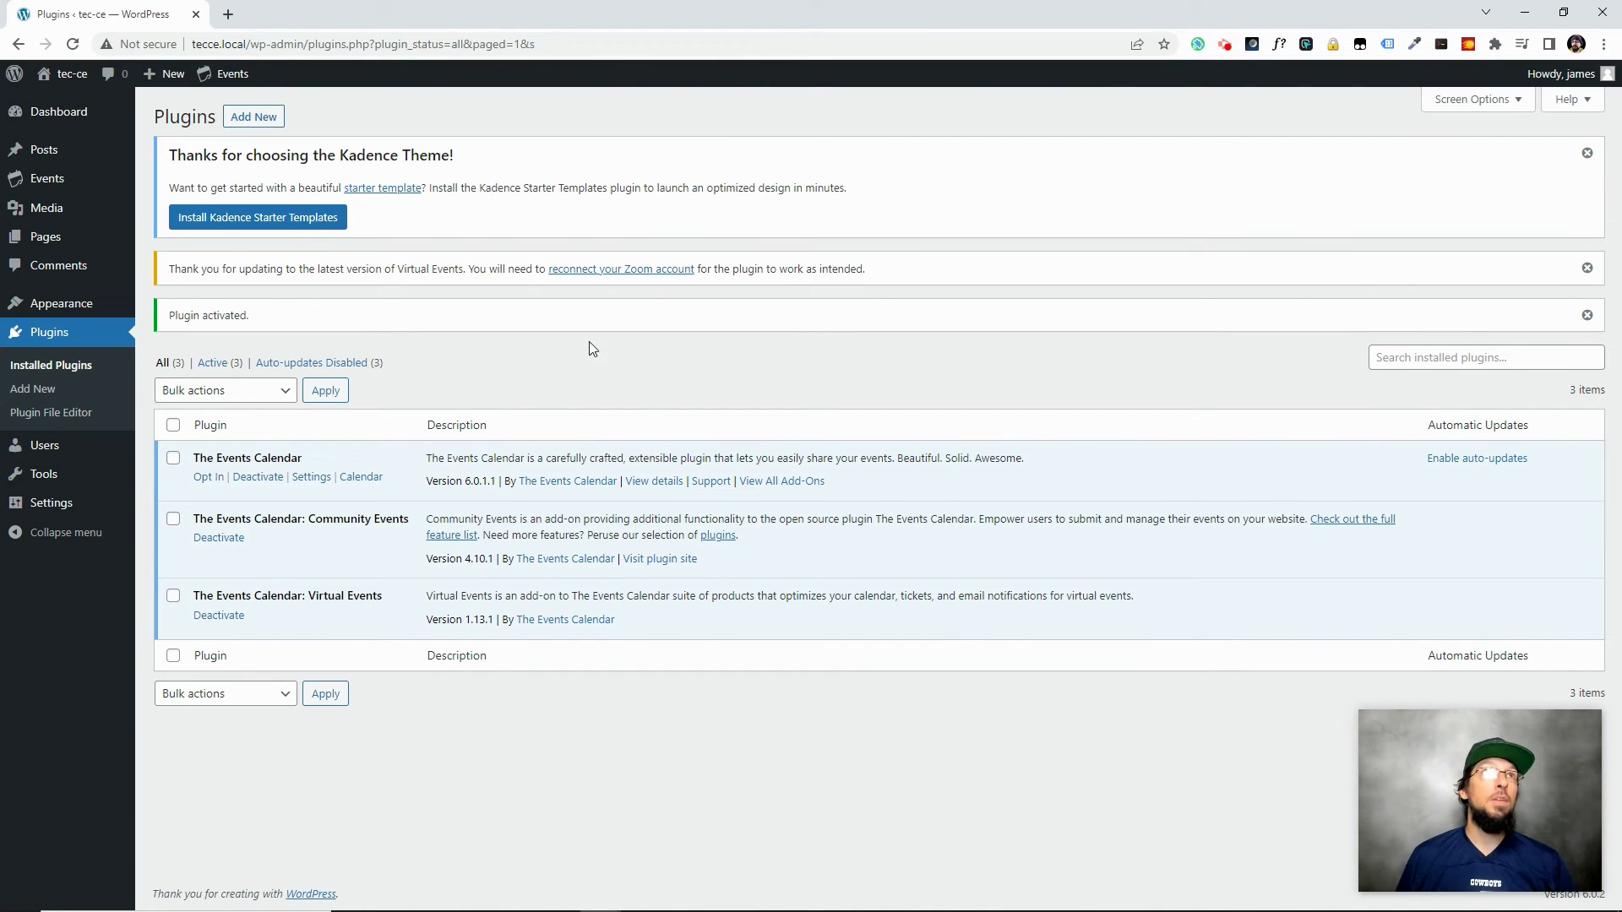
Open Events > Community: Submit Event and expand Configure Virtual Event
{"action": "mouse_move", "coordinate": [221, 73]}
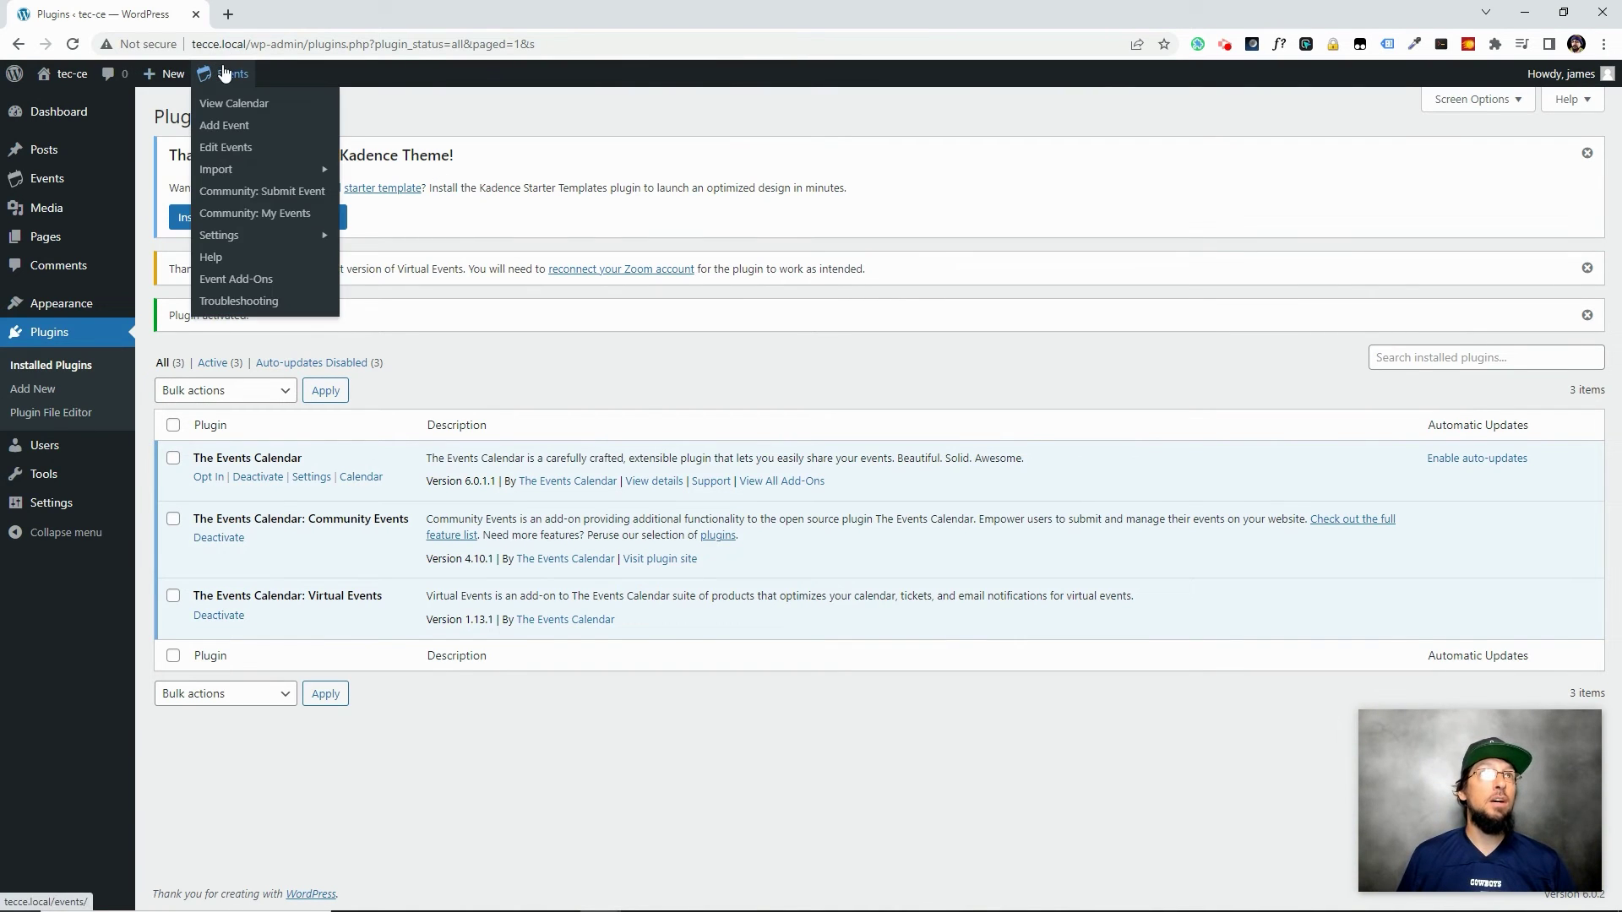
{"action": "left_click", "coordinate": [253, 193]}
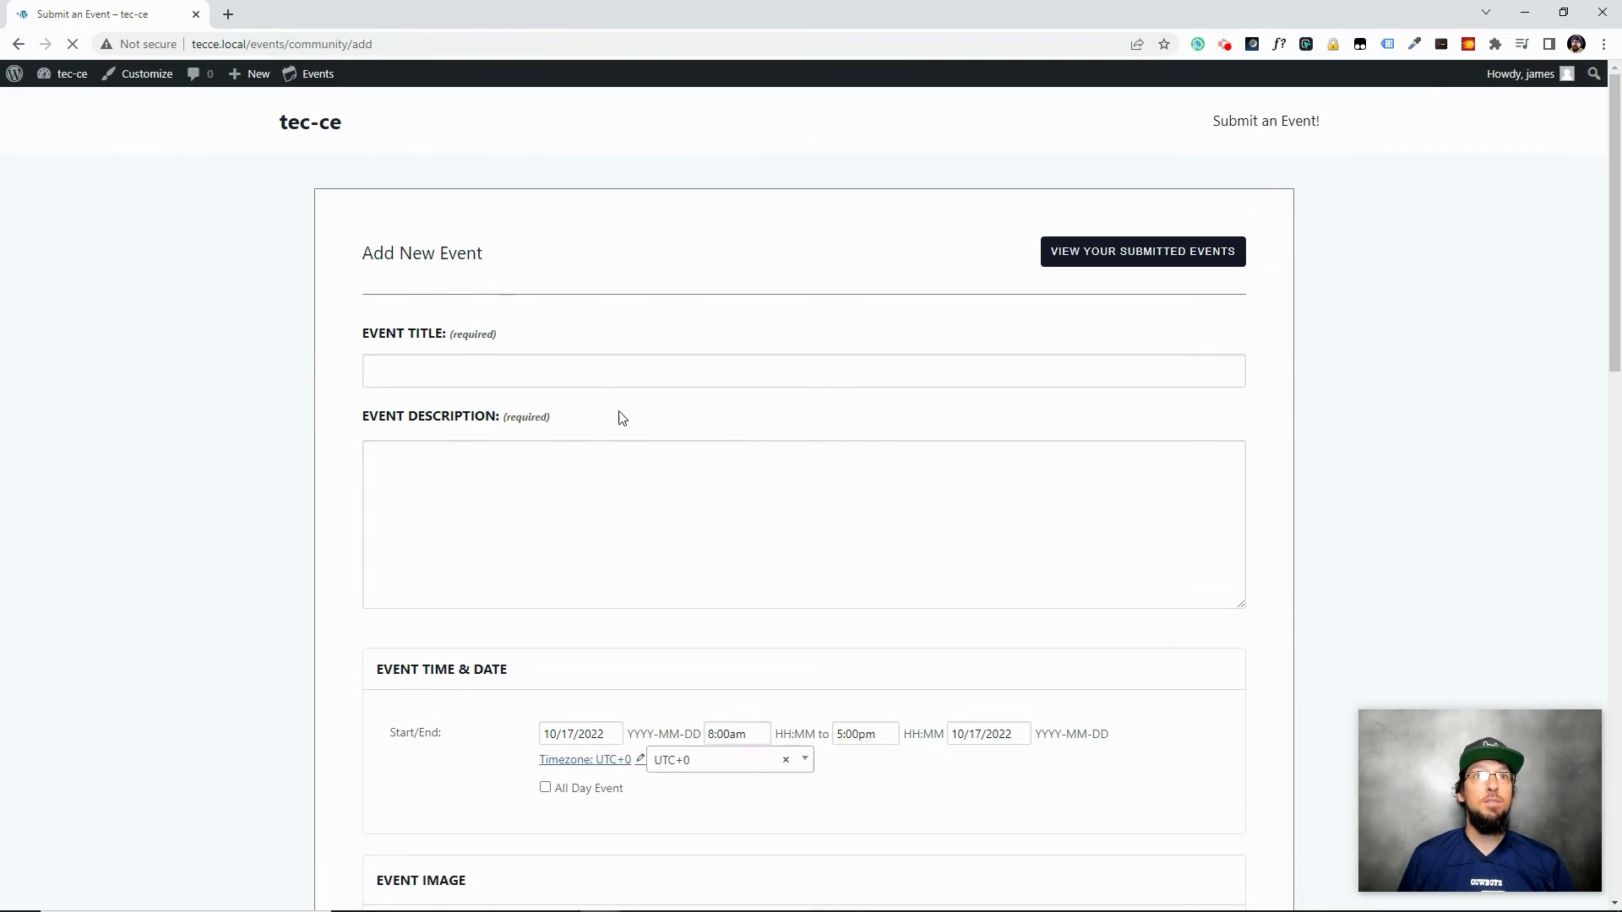
{"action": "scroll", "coordinate": [486, 437], "scroll_direction": "down", "scroll_amount": 8}
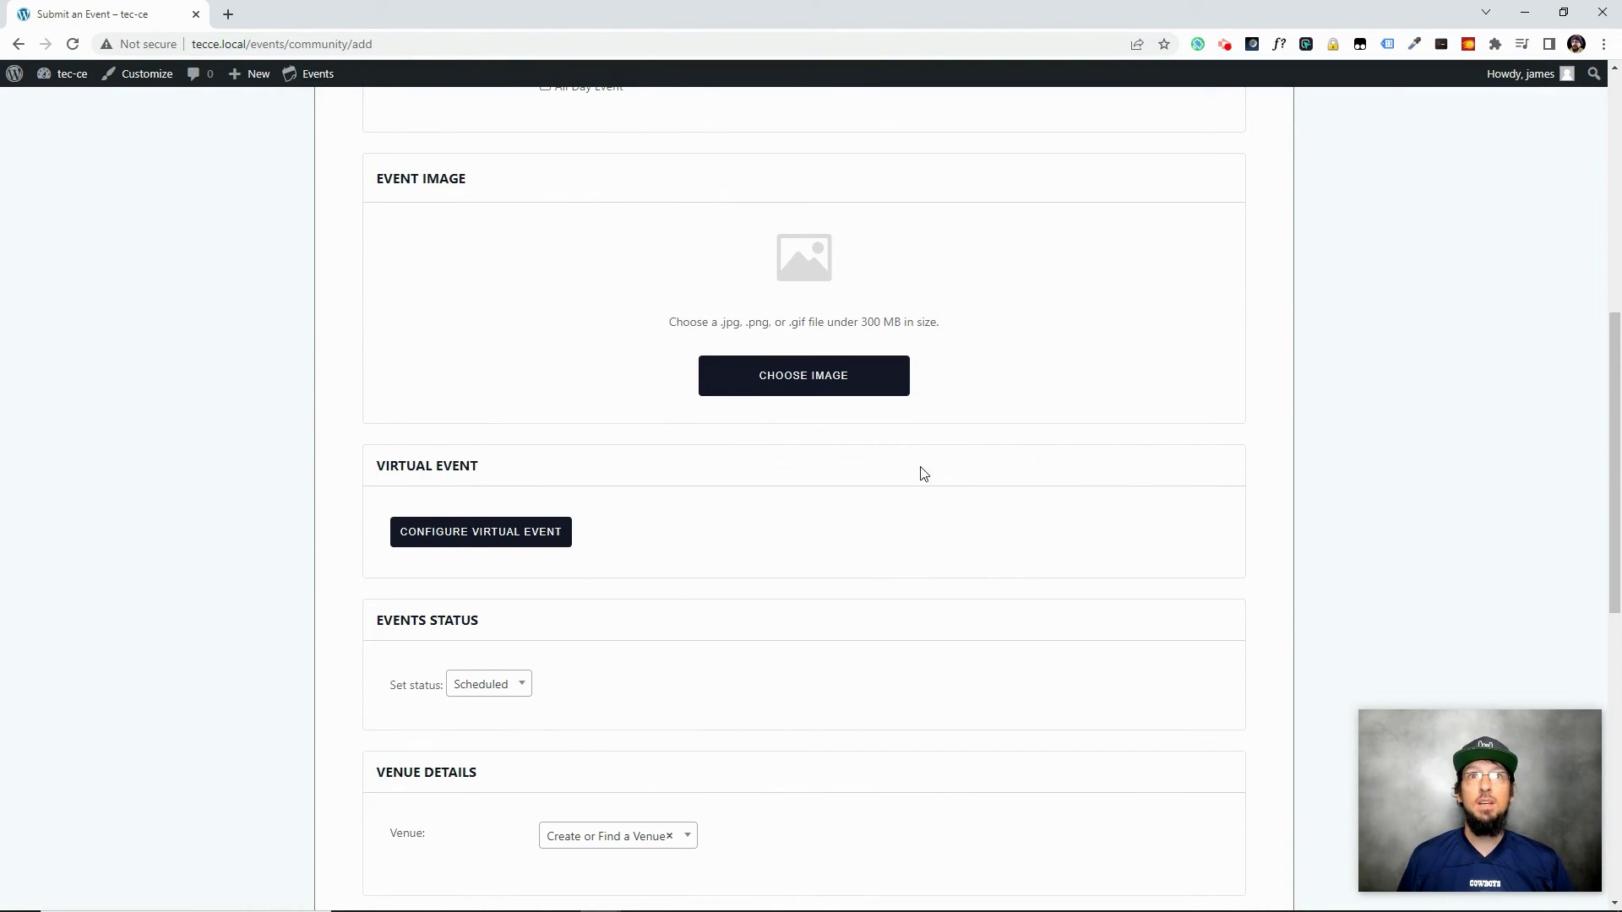
{"action": "left_click", "coordinate": [448, 533]}
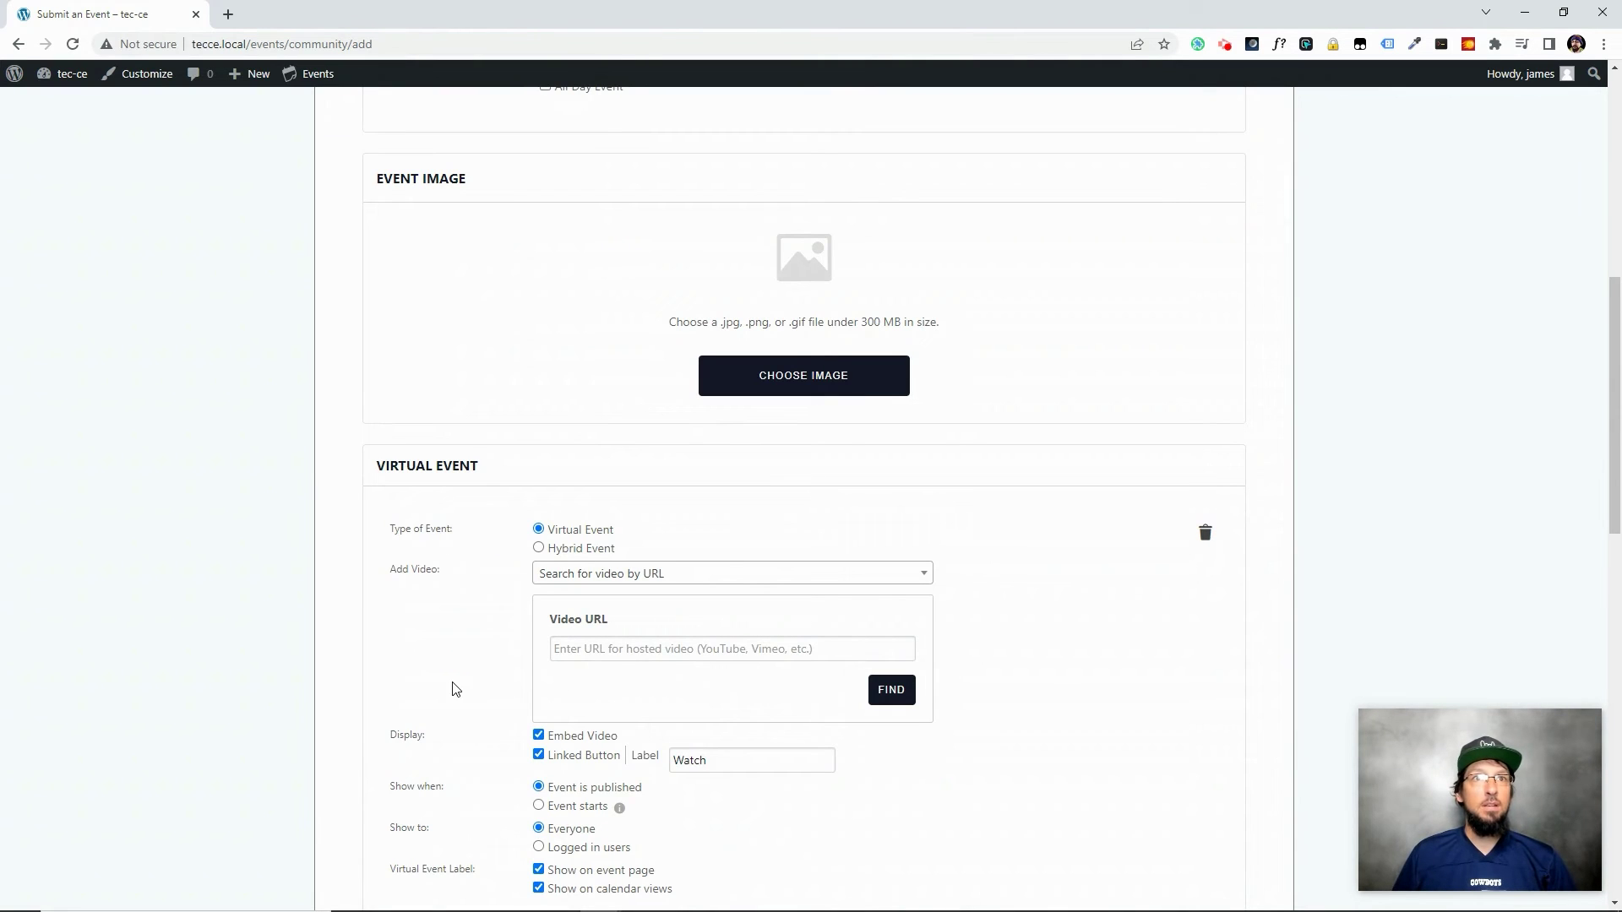
Keep the event type as Virtual Event, after trying Hybrid, with video added by URL
{"action": "left_click", "coordinate": [539, 548]}
{"action": "left_click", "coordinate": [540, 530]}
{"action": "left_click", "coordinate": [667, 574]}
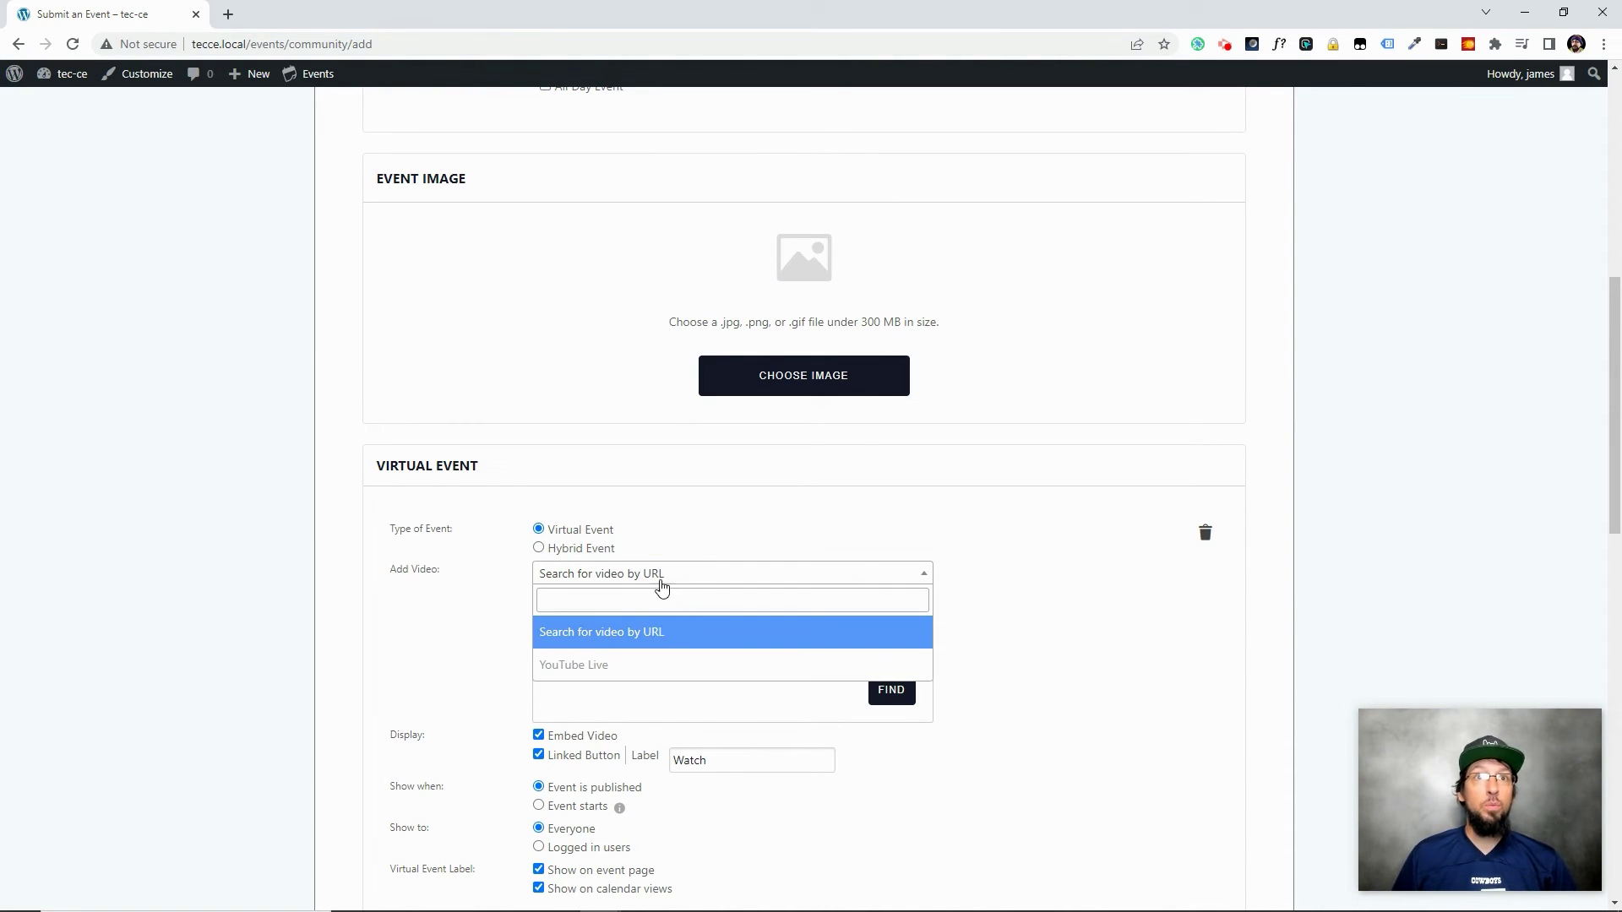
{"action": "left_click", "coordinate": [450, 621]}
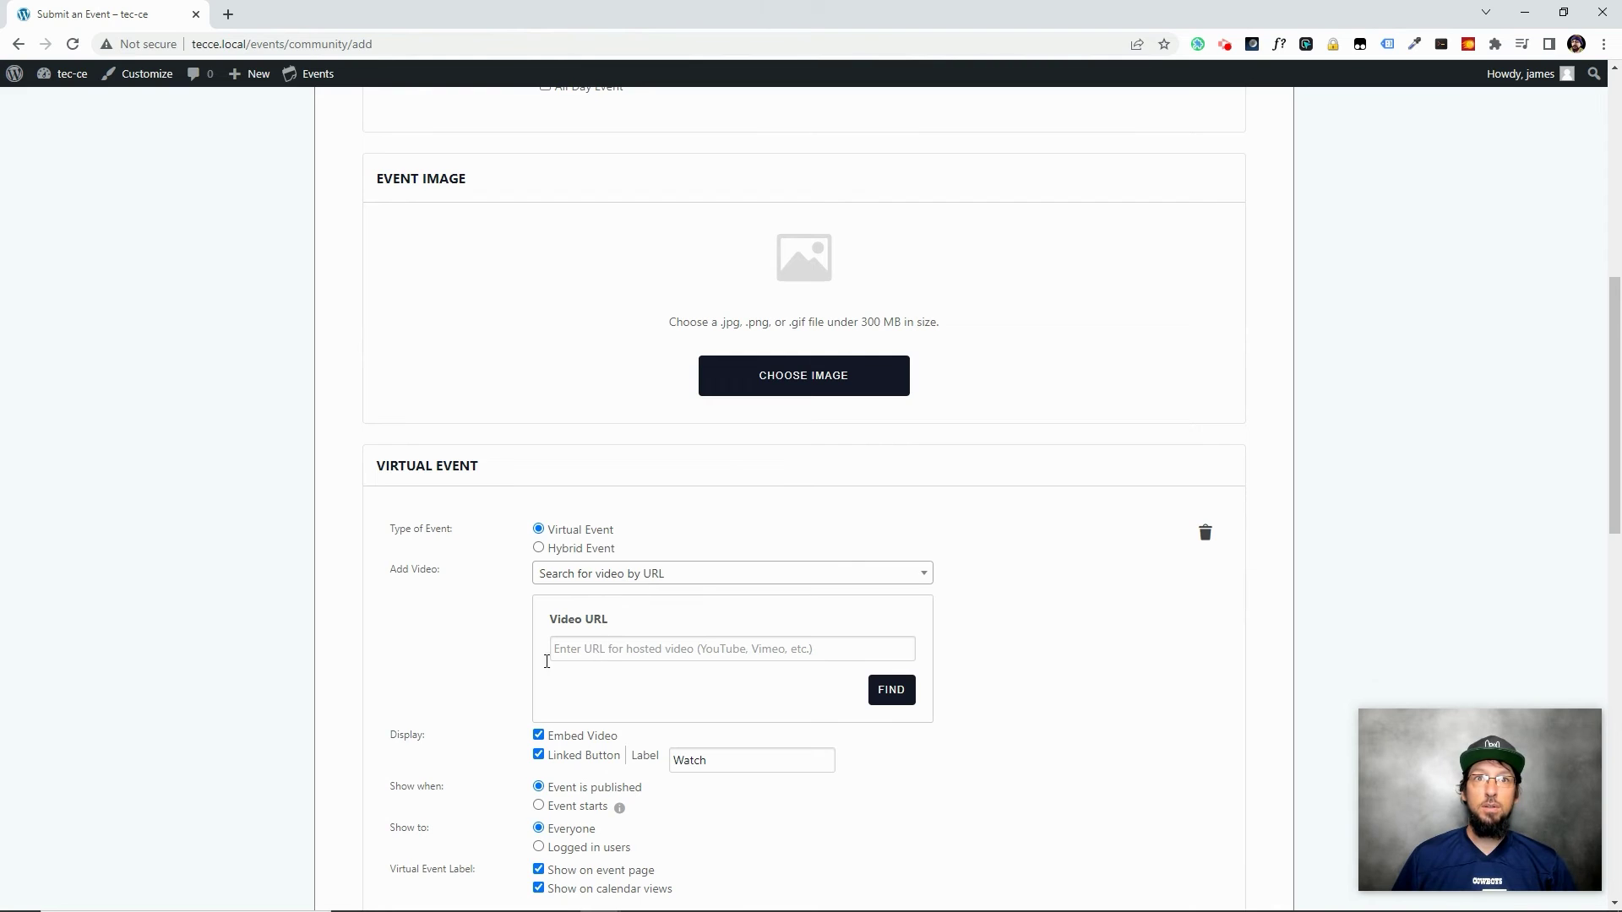
{"action": "scroll", "coordinate": [546, 662], "scroll_direction": "down", "scroll_amount": 2}
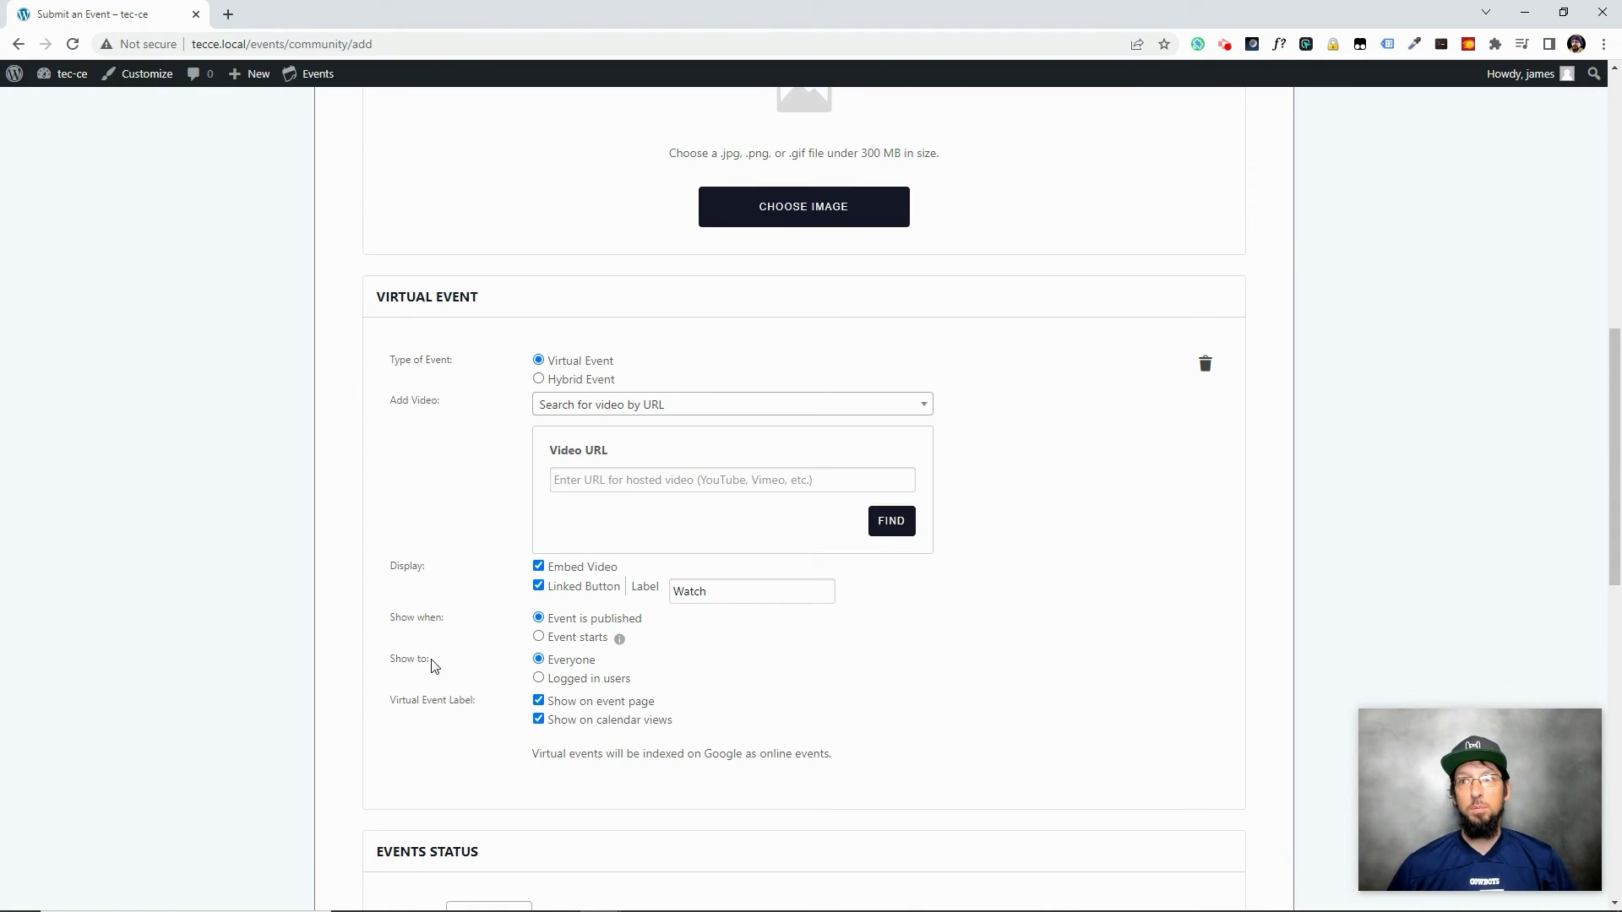
{"action": "scroll", "coordinate": [562, 676], "scroll_direction": "down", "scroll_amount": 3}
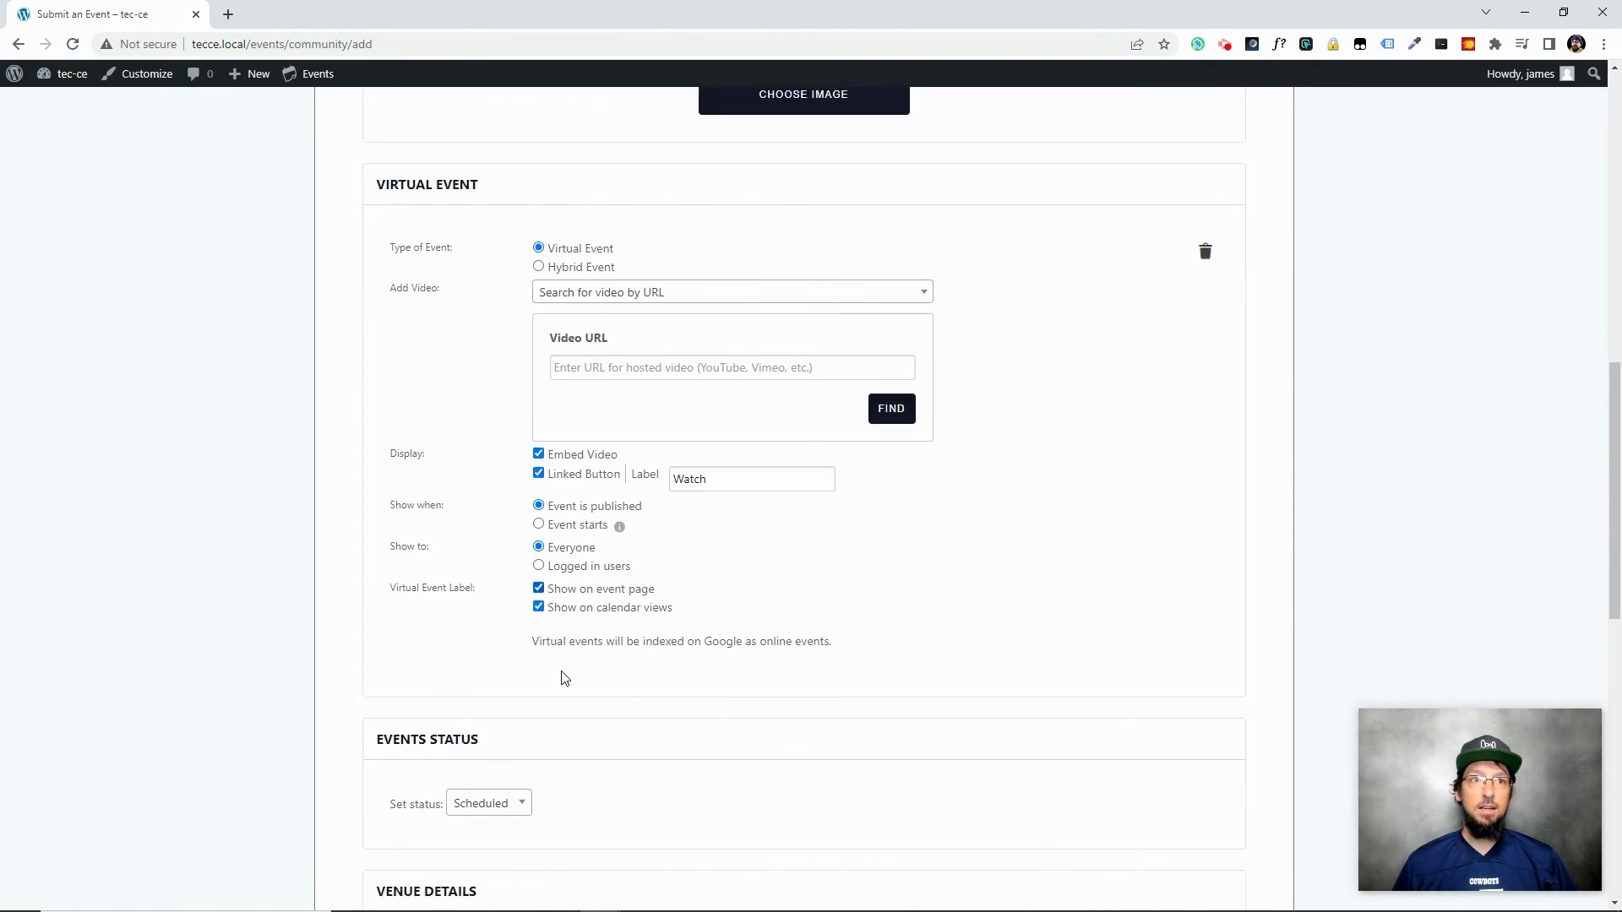
{"action": "scroll", "coordinate": [550, 667], "scroll_direction": "up", "scroll_amount": 2}
{"action": "scroll", "coordinate": [550, 667], "scroll_direction": "up", "scroll_amount": 1}
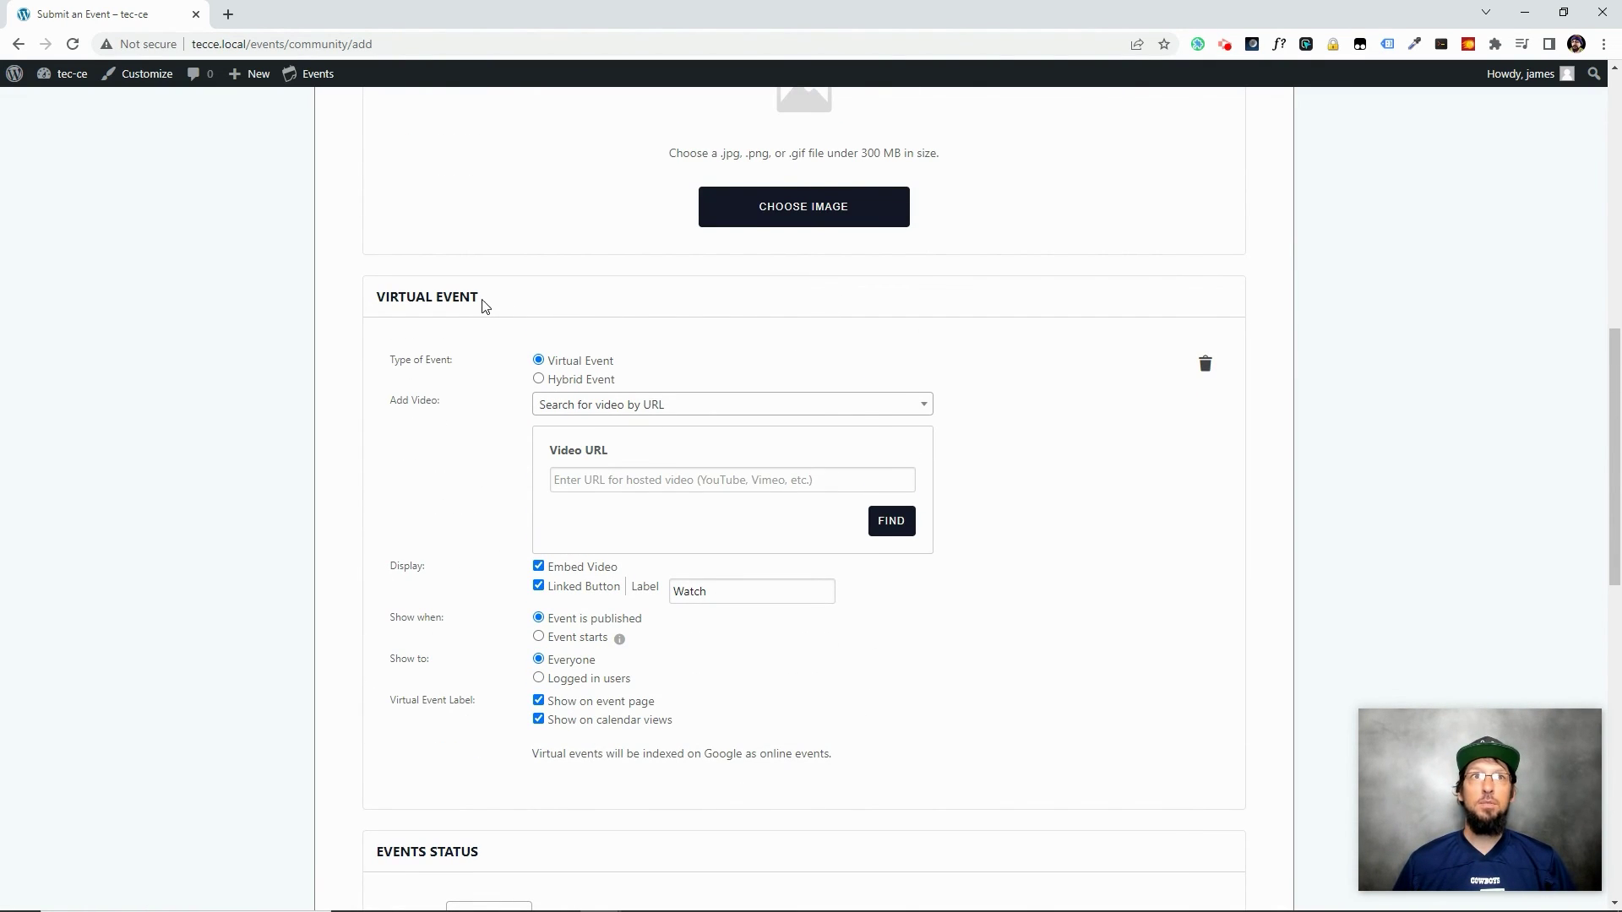
{"action": "scroll", "coordinate": [591, 464], "scroll_direction": "down", "scroll_amount": 10}
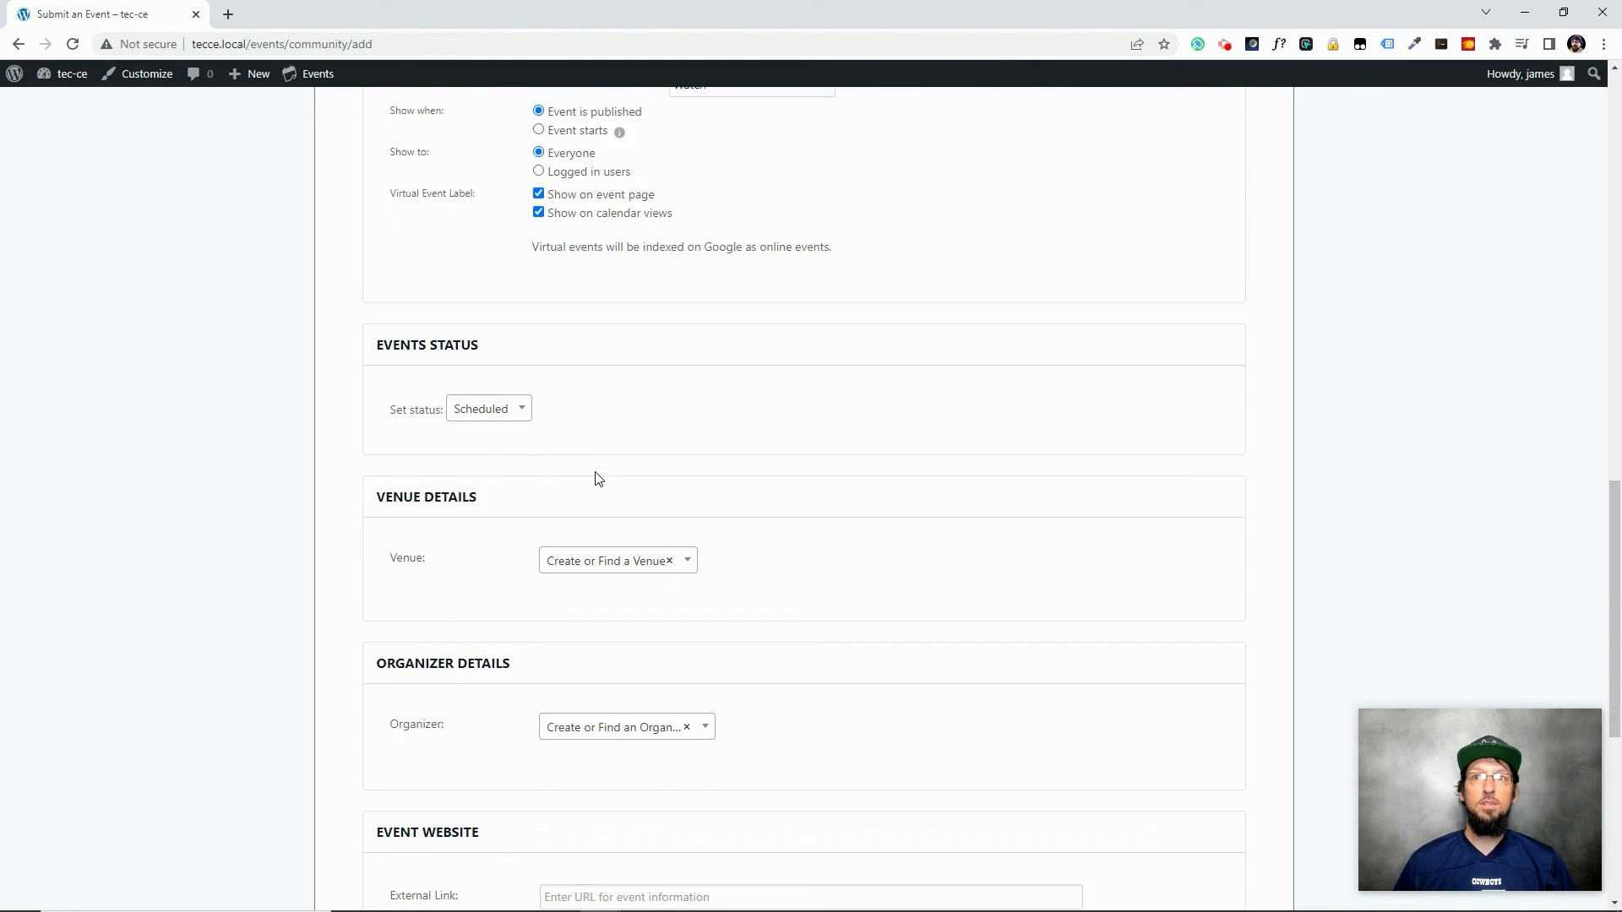
{"action": "scroll", "coordinate": [633, 511], "scroll_direction": "up", "scroll_amount": 20}
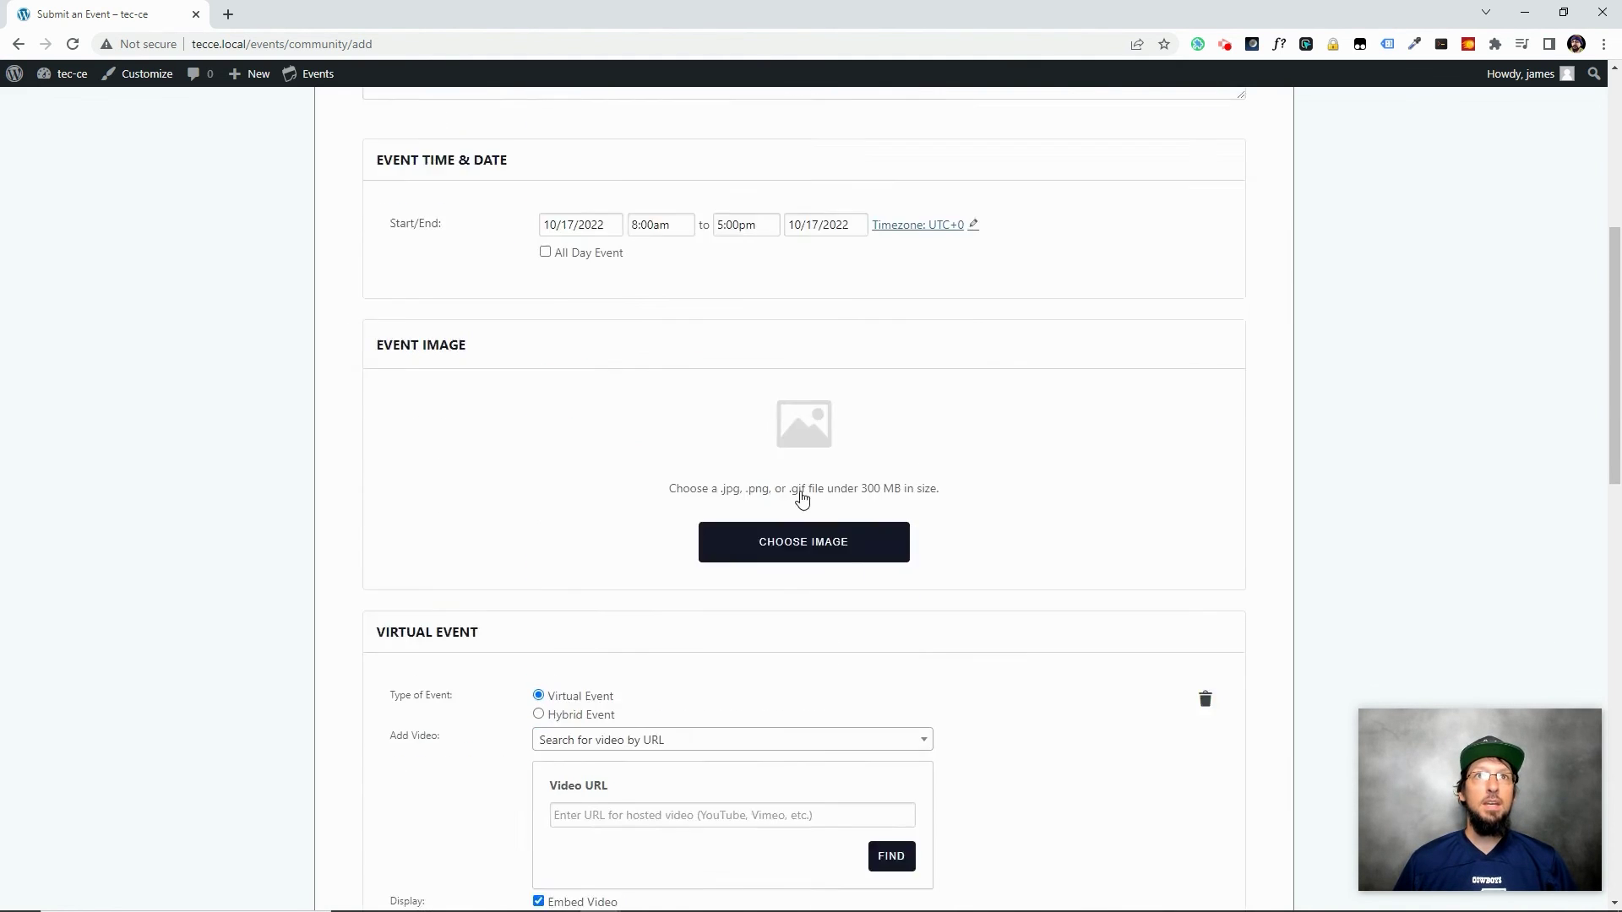
{"action": "scroll", "coordinate": [853, 430], "scroll_direction": "down", "scroll_amount": 10}
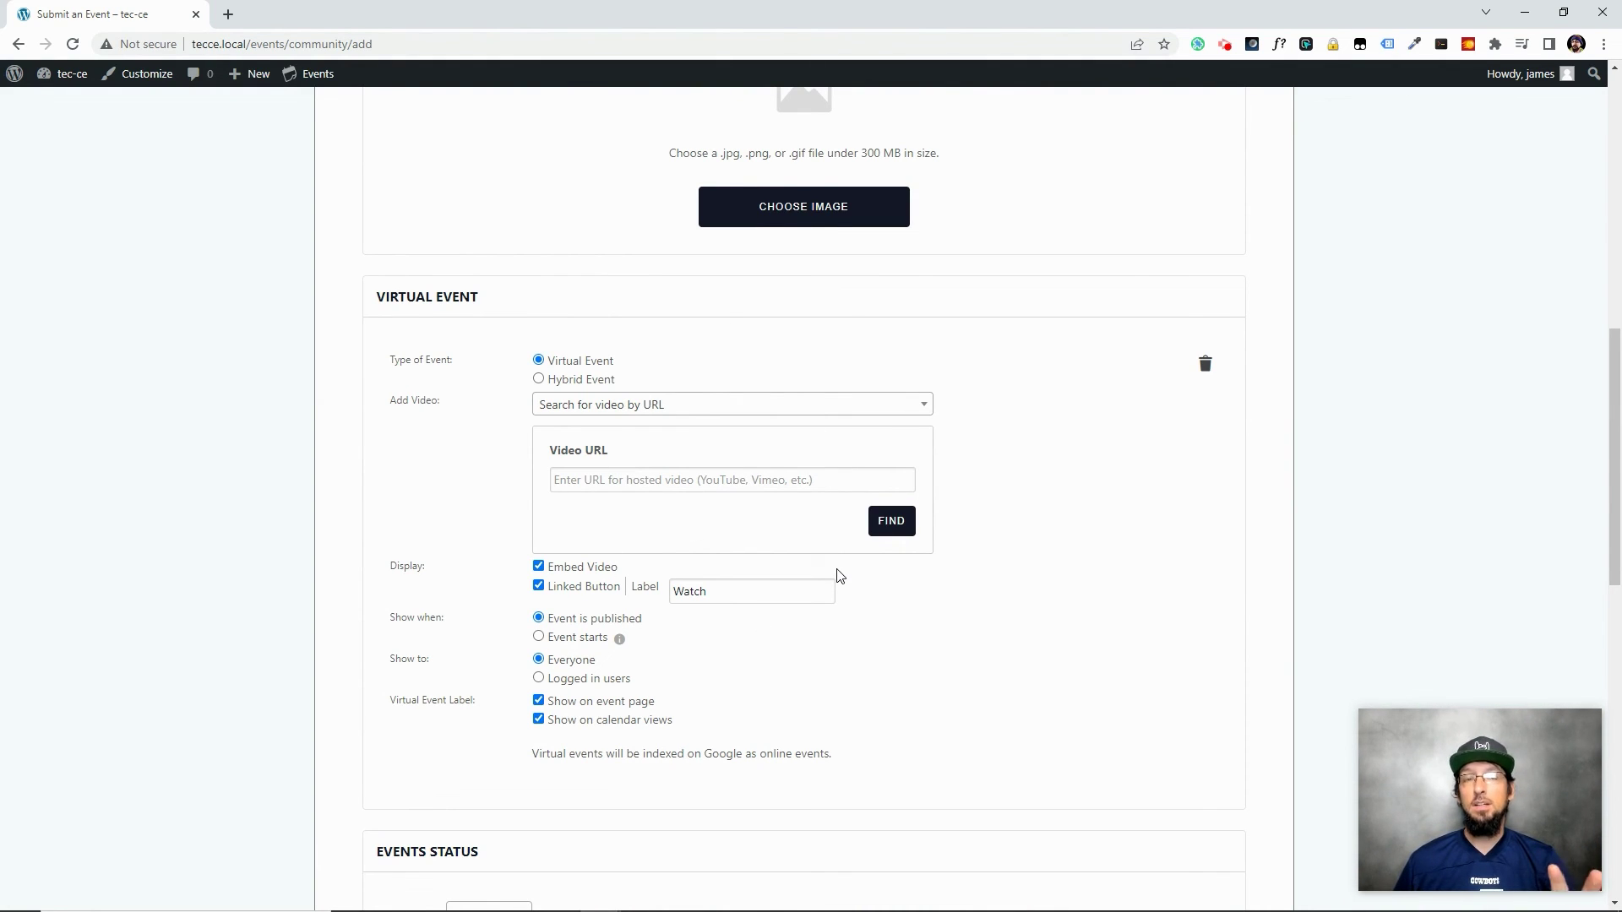
Review Events > Settings > Community: anonymous submissions off, submitted events default to Draft
{"action": "left_click", "coordinate": [71, 76]}
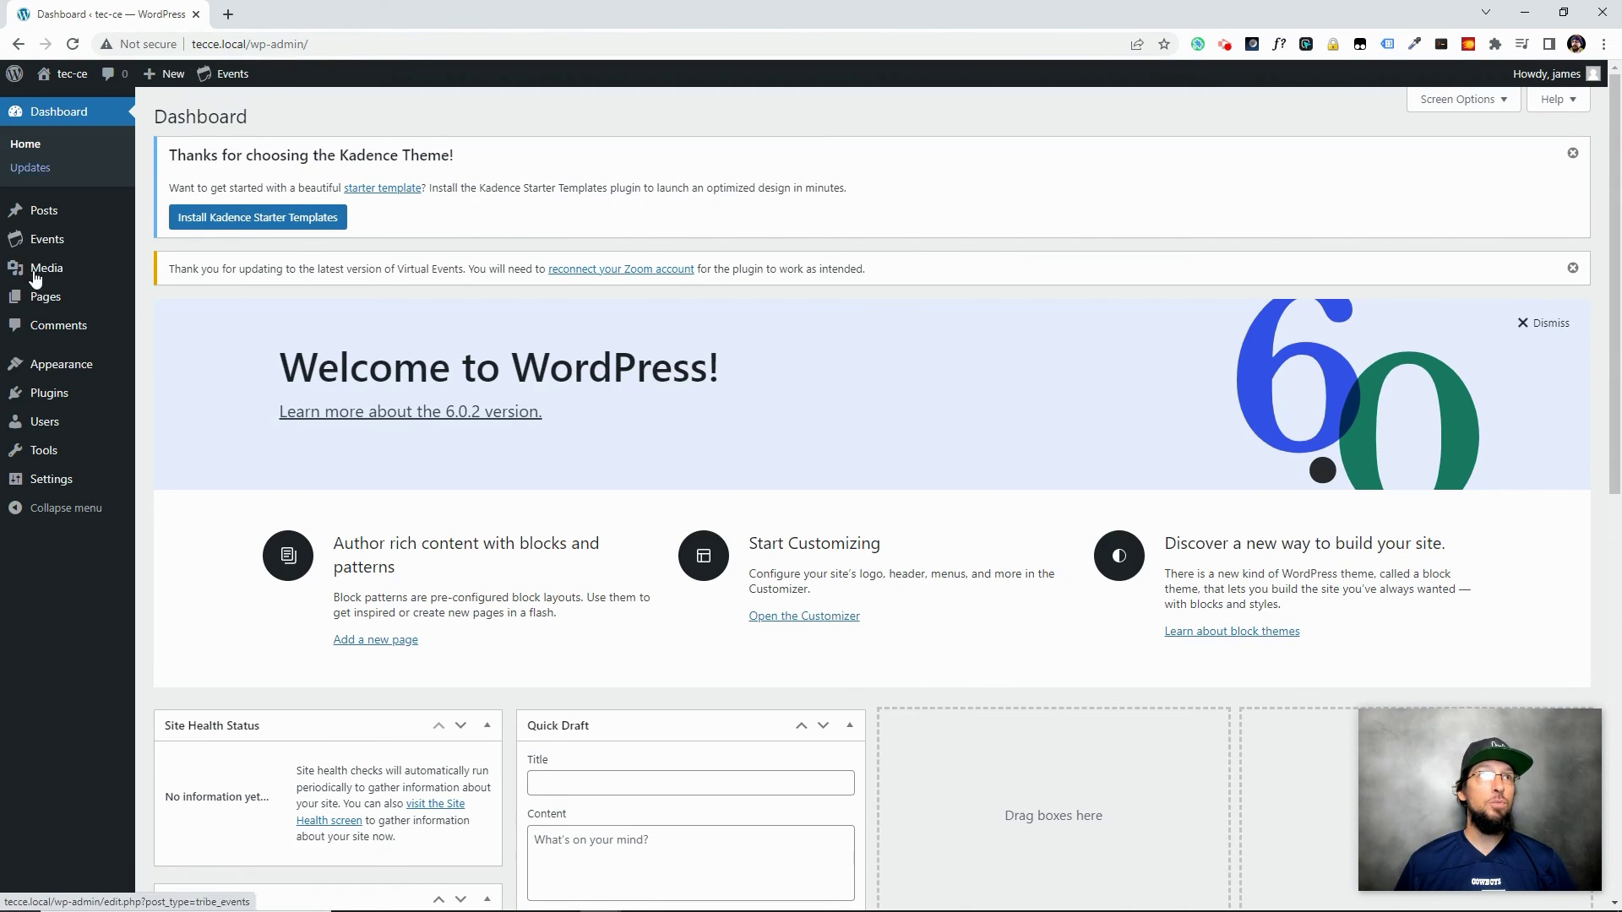
{"action": "mouse_move", "coordinate": [36, 365]}
{"action": "mouse_move", "coordinate": [51, 245]}
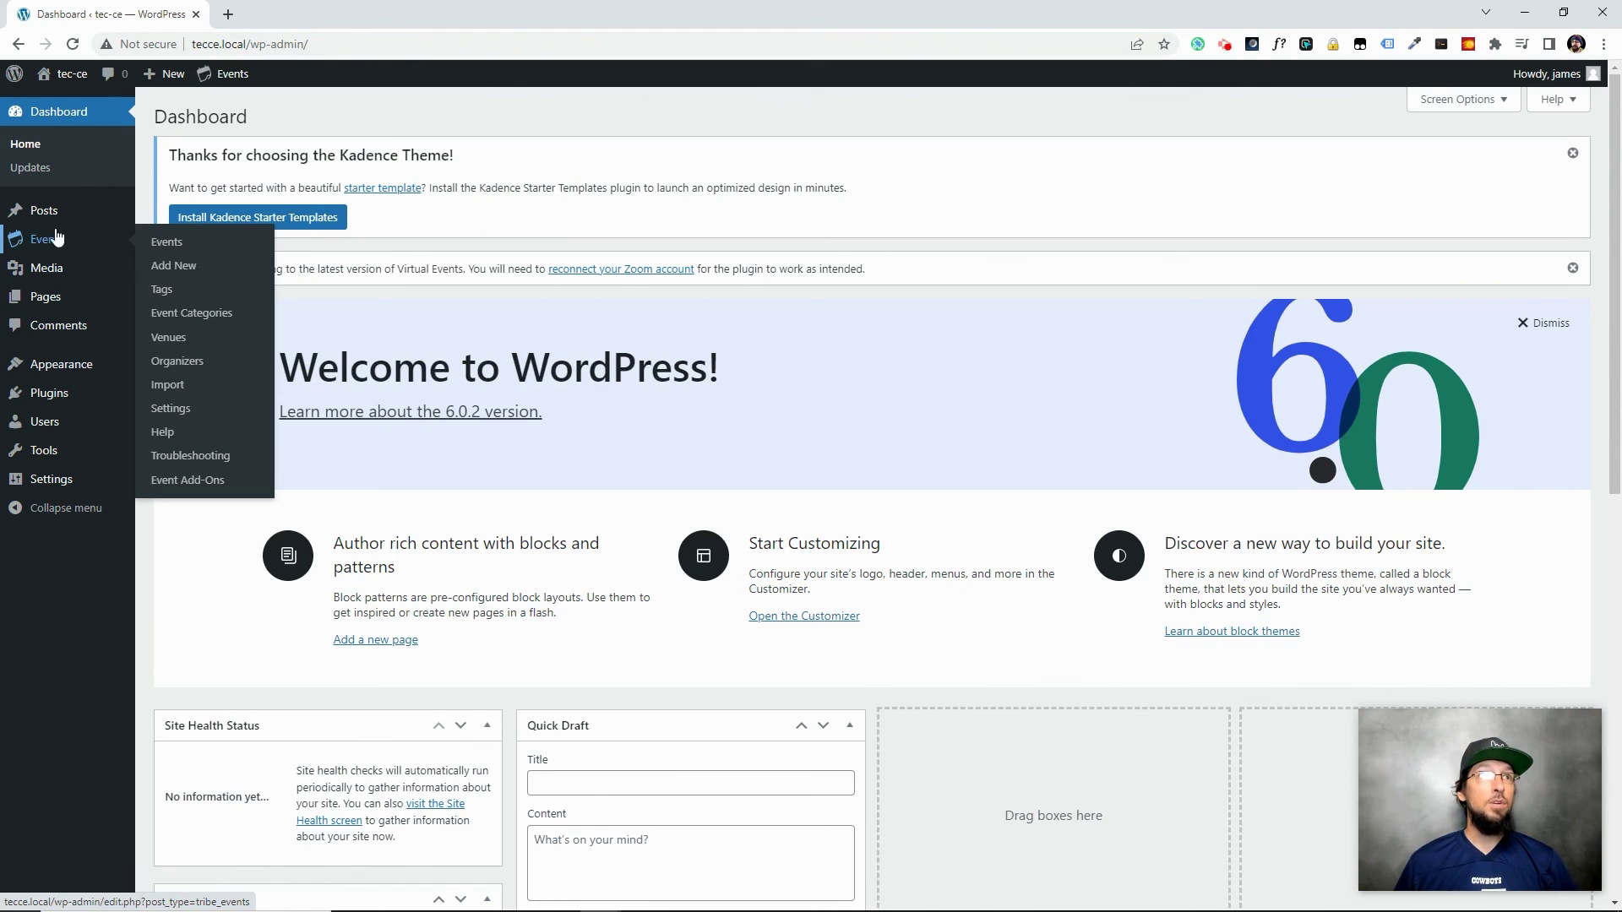
{"action": "left_click", "coordinate": [177, 412]}
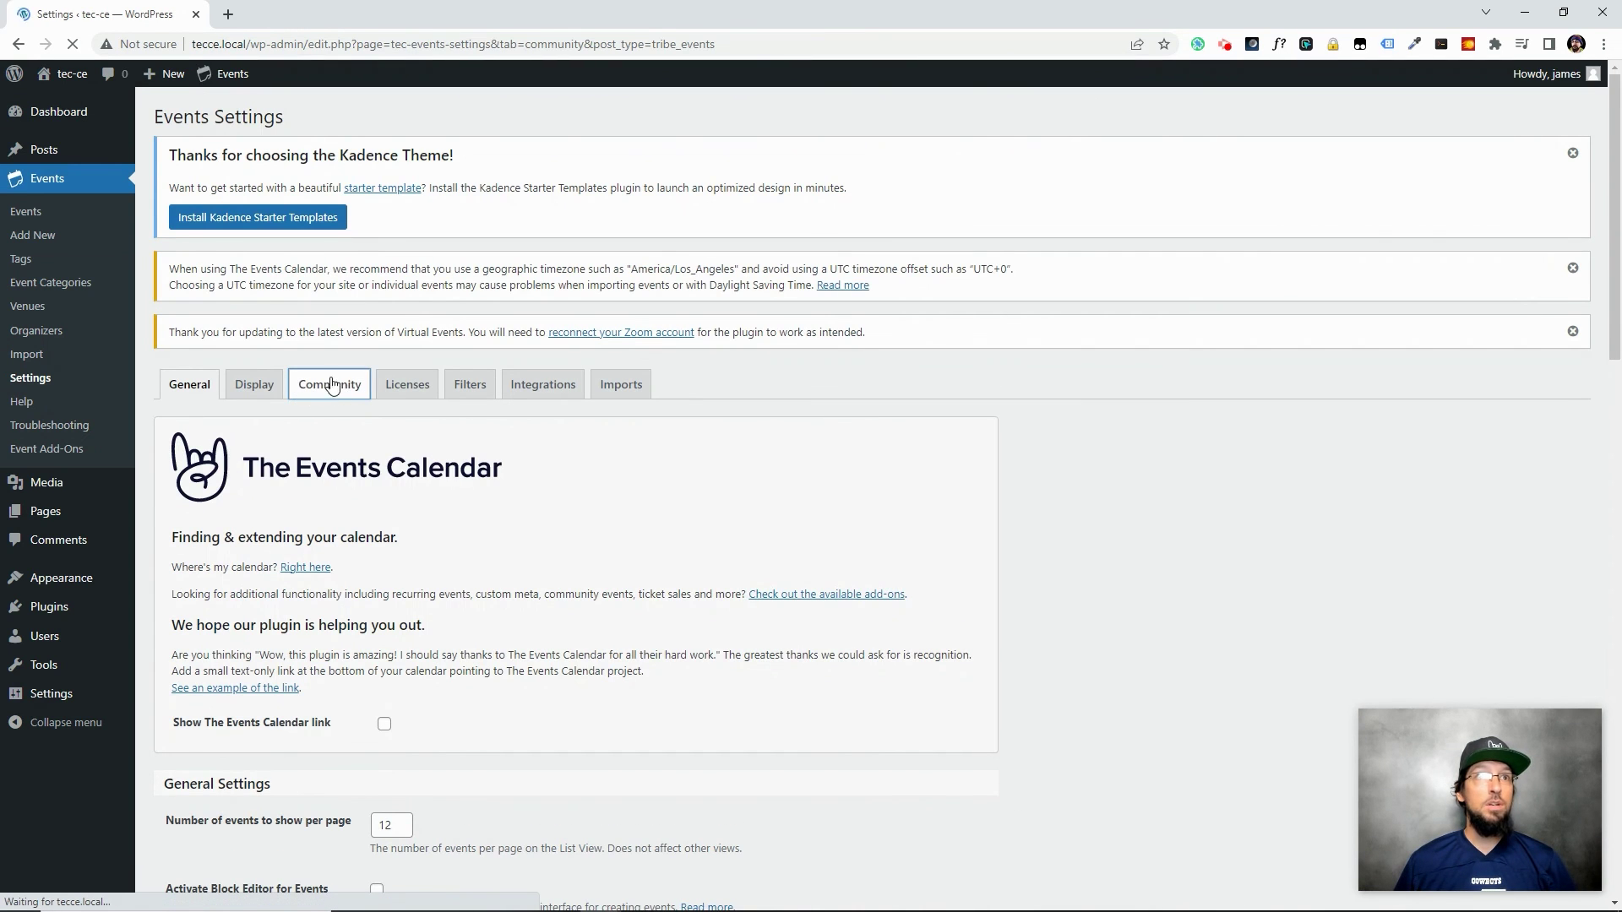
{"action": "left_click_drag", "start_coordinate": [1614, 294], "coordinate": [1576, 467]}
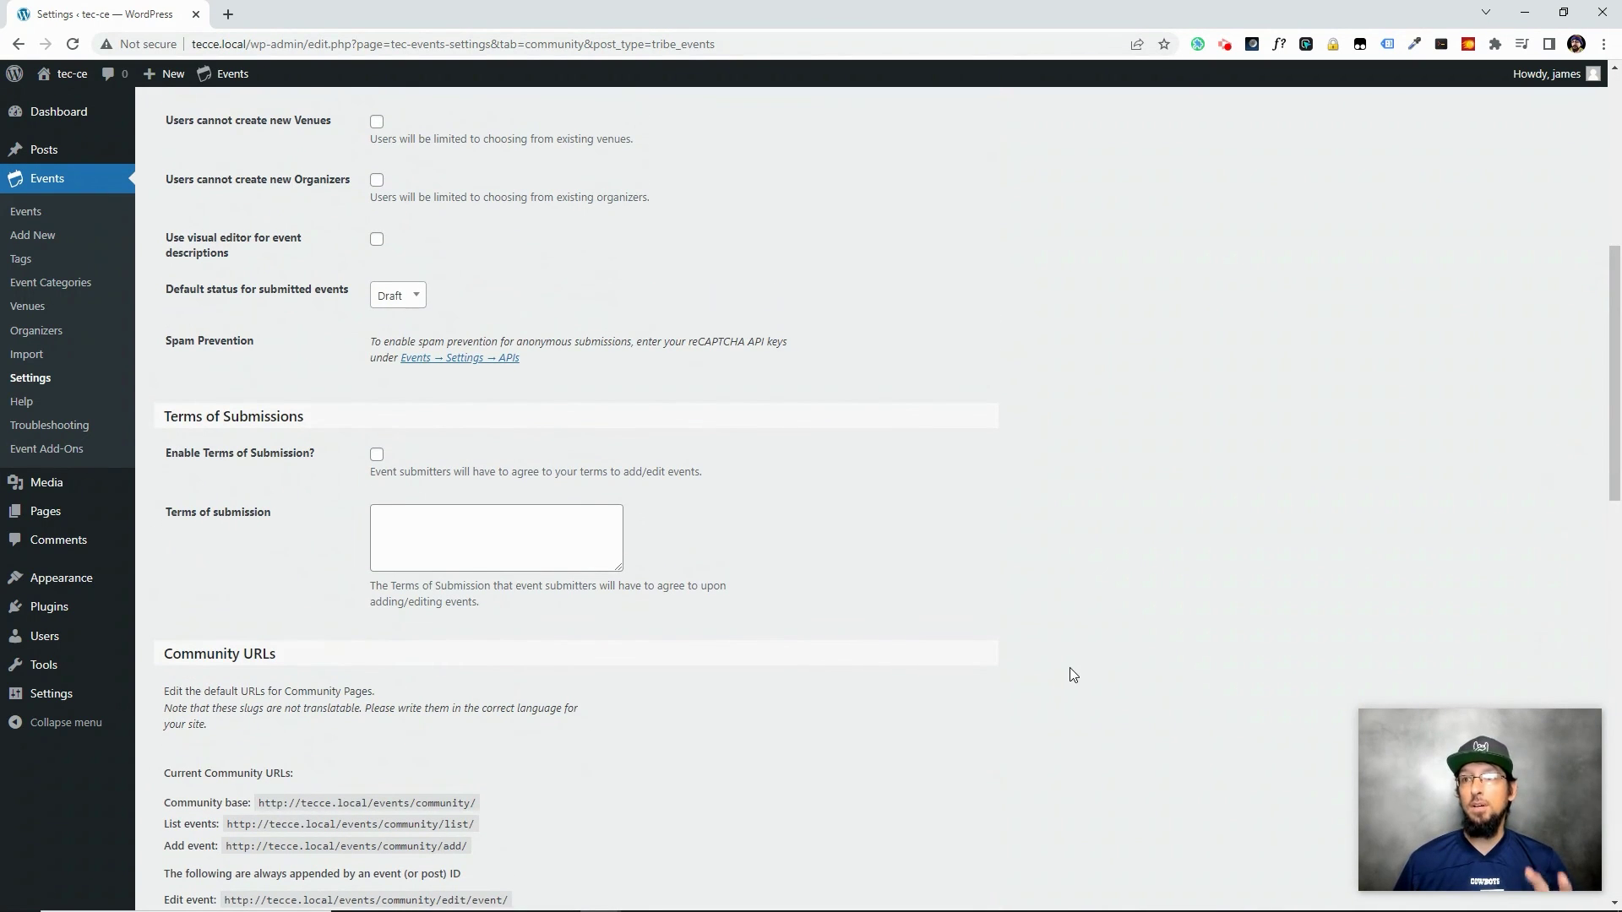
{"action": "scroll", "coordinate": [791, 598], "scroll_direction": "up", "scroll_amount": 4}
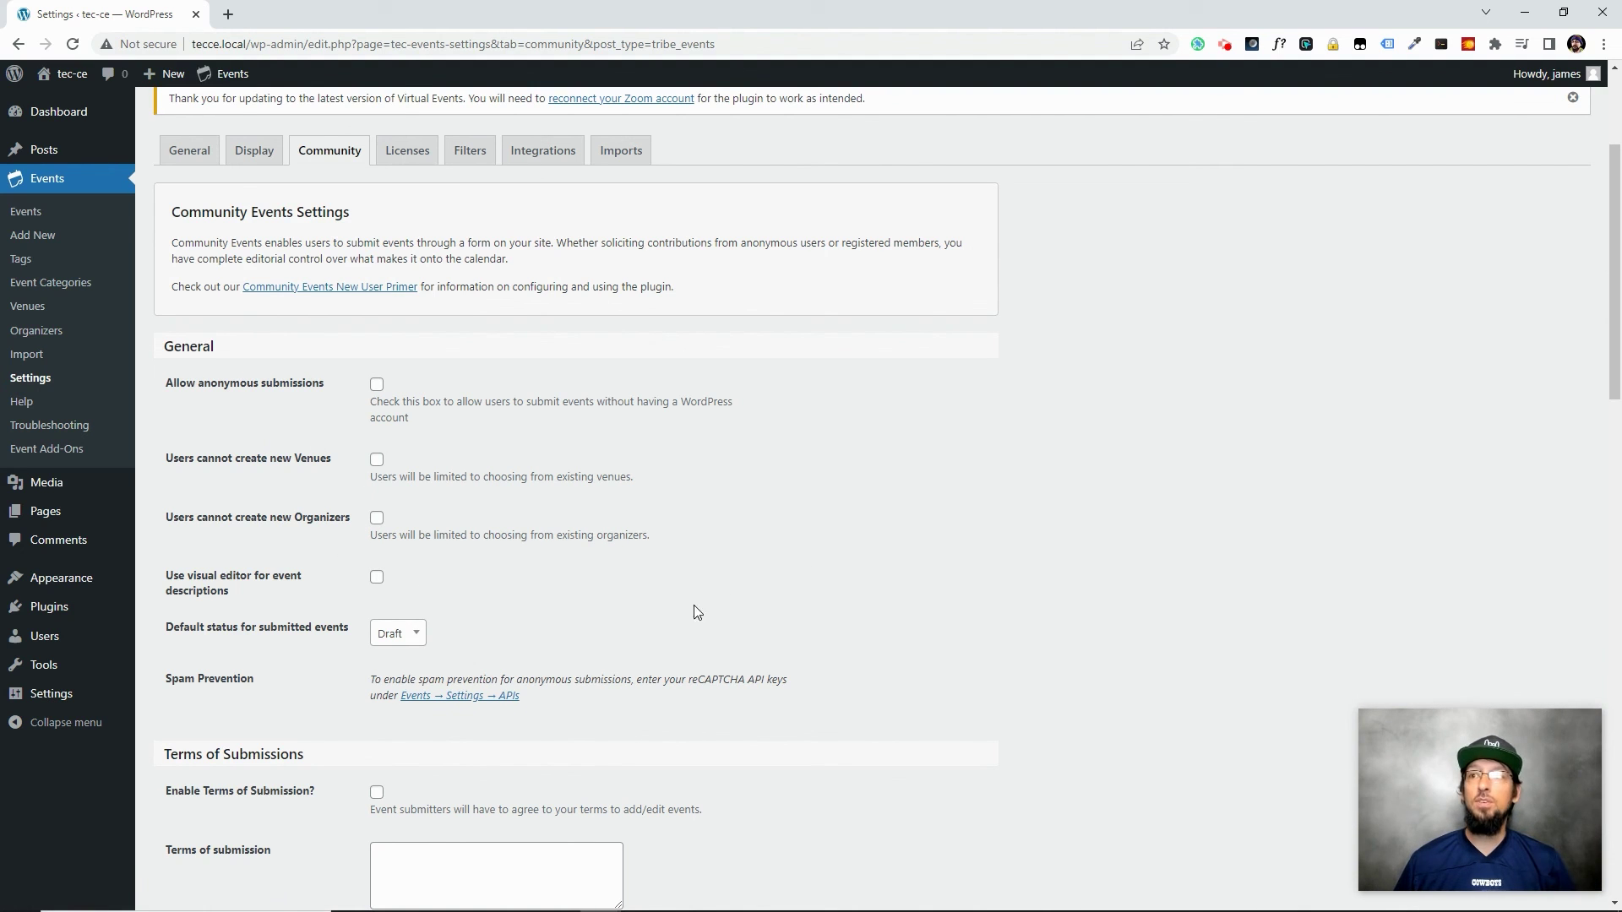
{"action": "scroll", "coordinate": [695, 609], "scroll_direction": "down", "scroll_amount": 2}
{"action": "scroll", "coordinate": [859, 659], "scroll_direction": "up", "scroll_amount": 3}
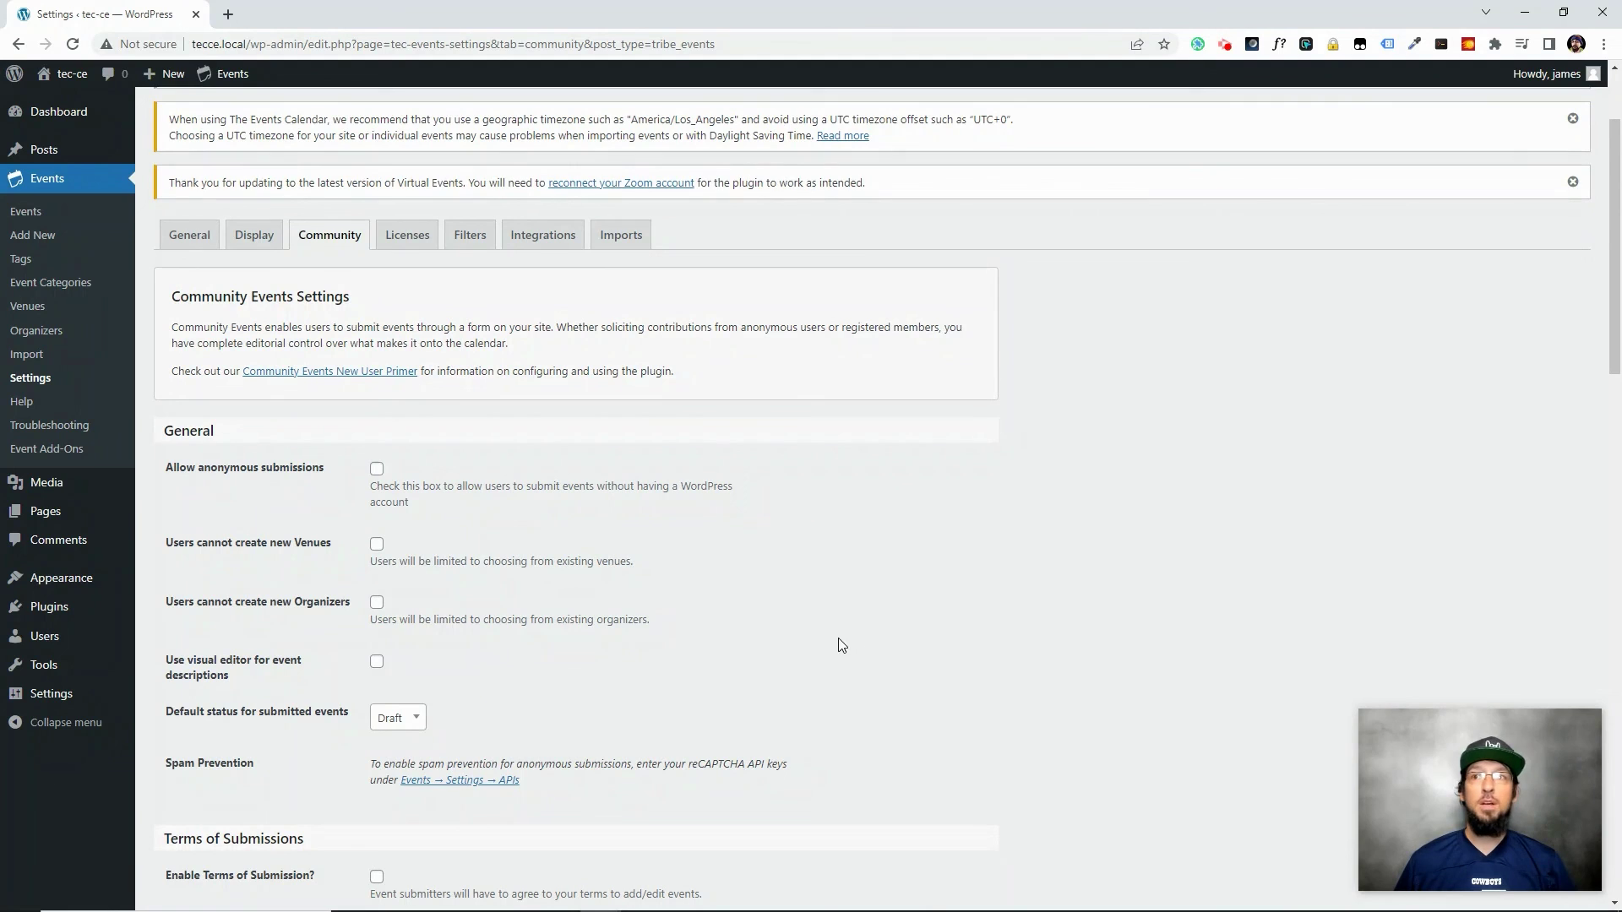